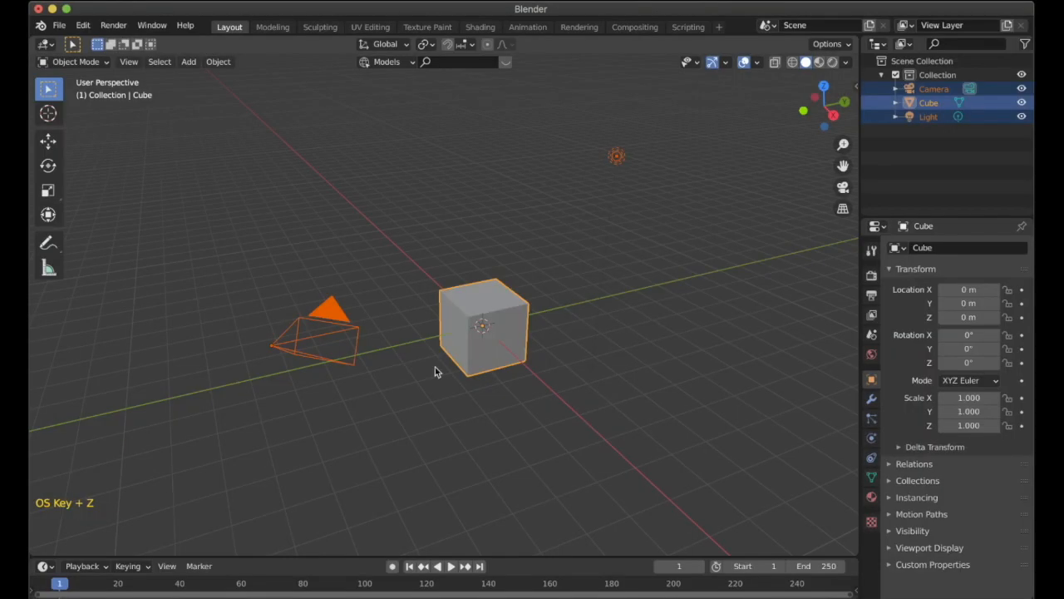
Flatten the default cube along global Z to a scale of about 0.027, working in front view.
{"action": "left_click", "coordinate": [520, 320]}
{"action": "key", "text": "KP_1"}
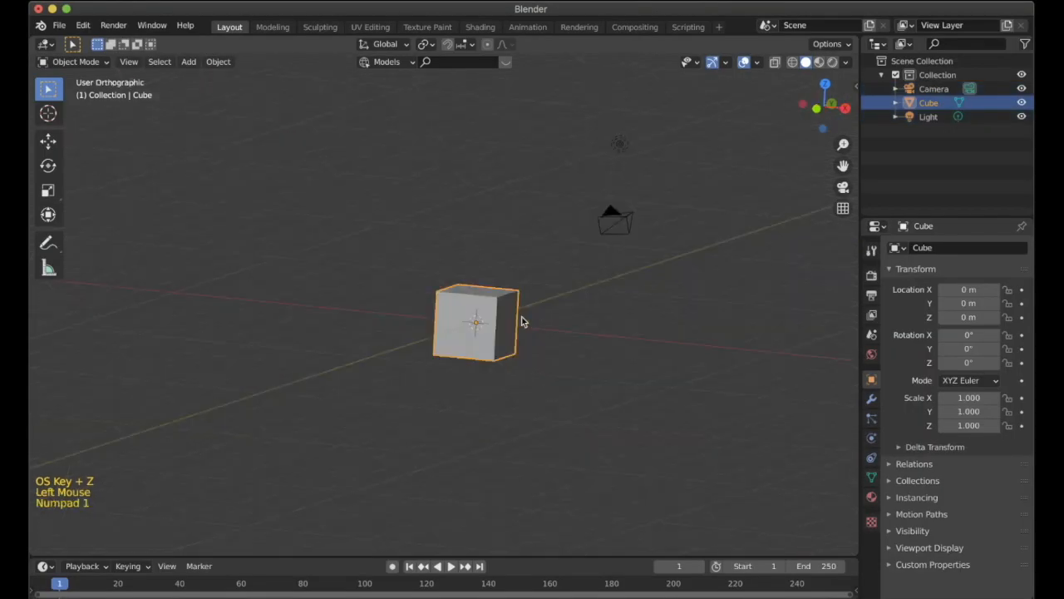
{"action": "scroll", "coordinate": [519, 316], "scroll_direction": "up", "scroll_amount": 4}
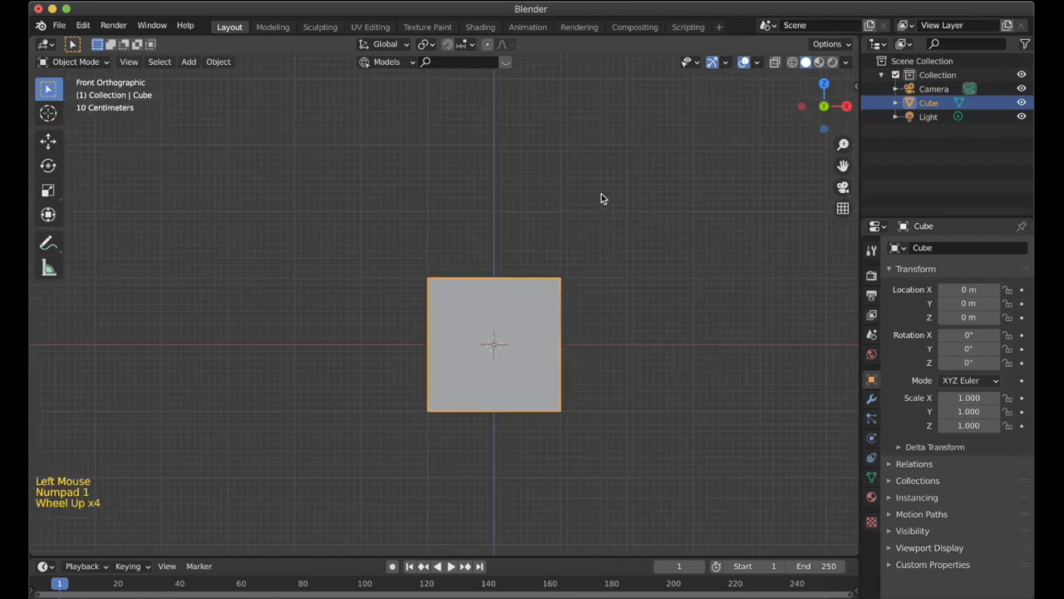
{"action": "key", "text": "s"}
{"action": "key", "text": "z"}
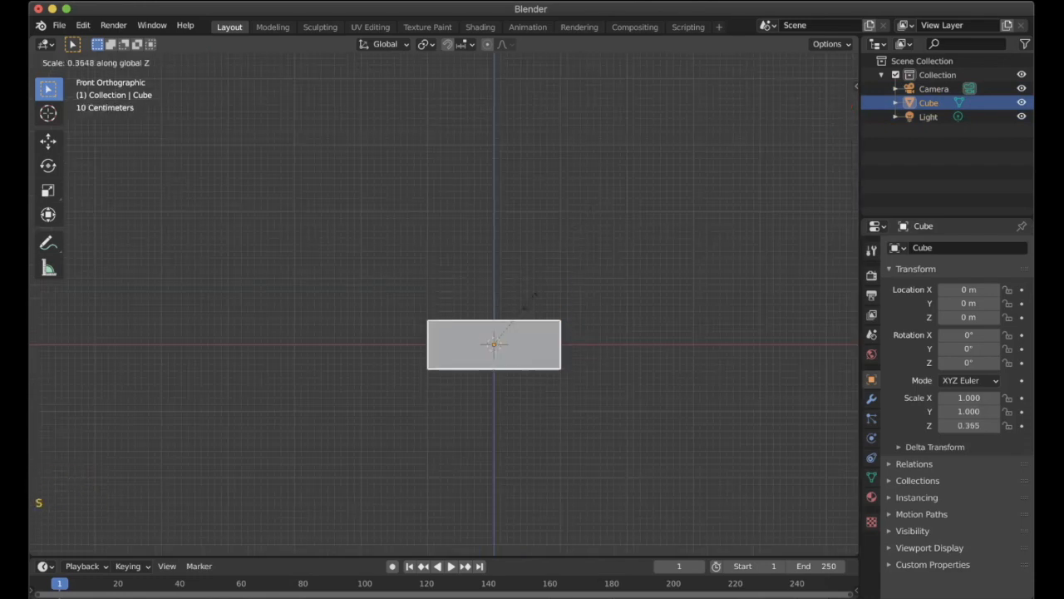
{"action": "left_click", "coordinate": [499, 345]}
Raise the flattened plate until its underside sits on the ground line, at a Z location of about 0.027 m.
{"action": "middle_click_drag", "start_coordinate": [498, 345], "coordinate": [465, 306], "text": "shift"}
{"action": "scroll", "coordinate": [466, 306], "scroll_direction": "up", "scroll_amount": 8}
{"action": "key", "text": "g"}
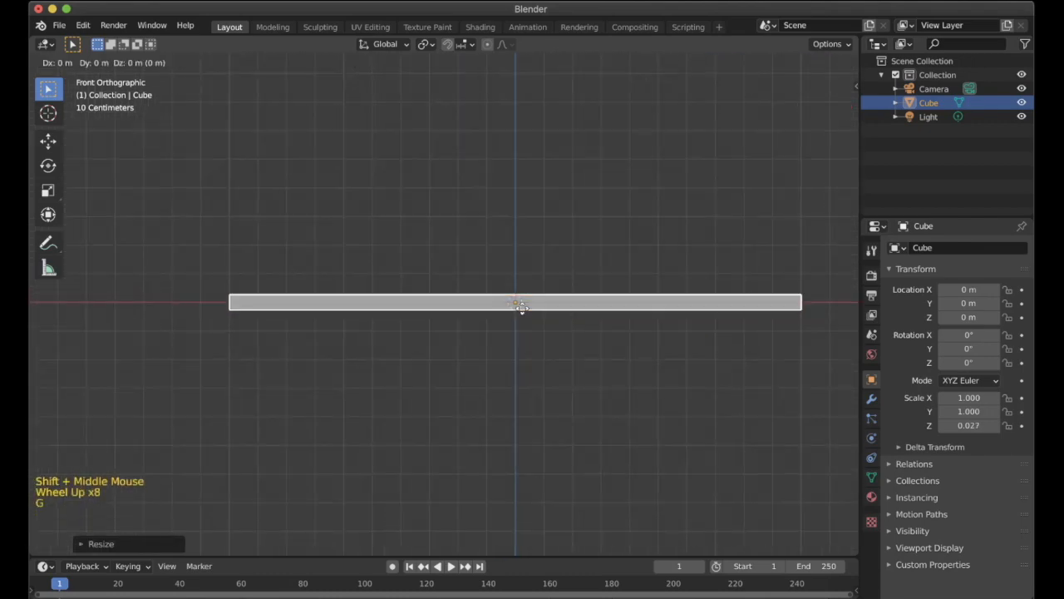
{"action": "left_click", "coordinate": [517, 297]}
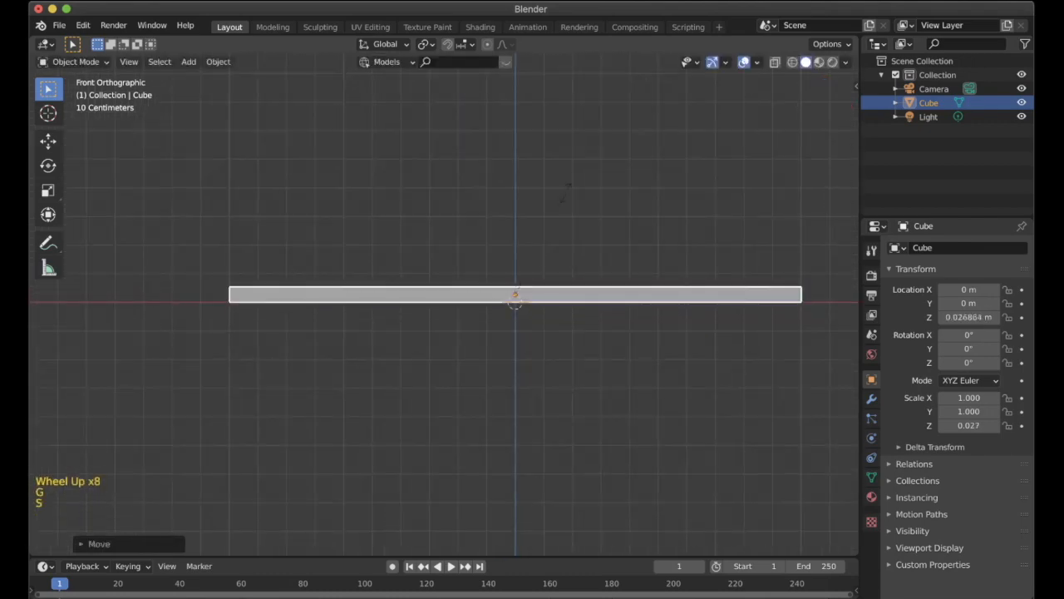
Thin the plate along Z to a scale of about 0.015 and lower it to a Z location of about 0.017 m.
{"action": "key", "text": "s"}
{"action": "key", "text": "z"}
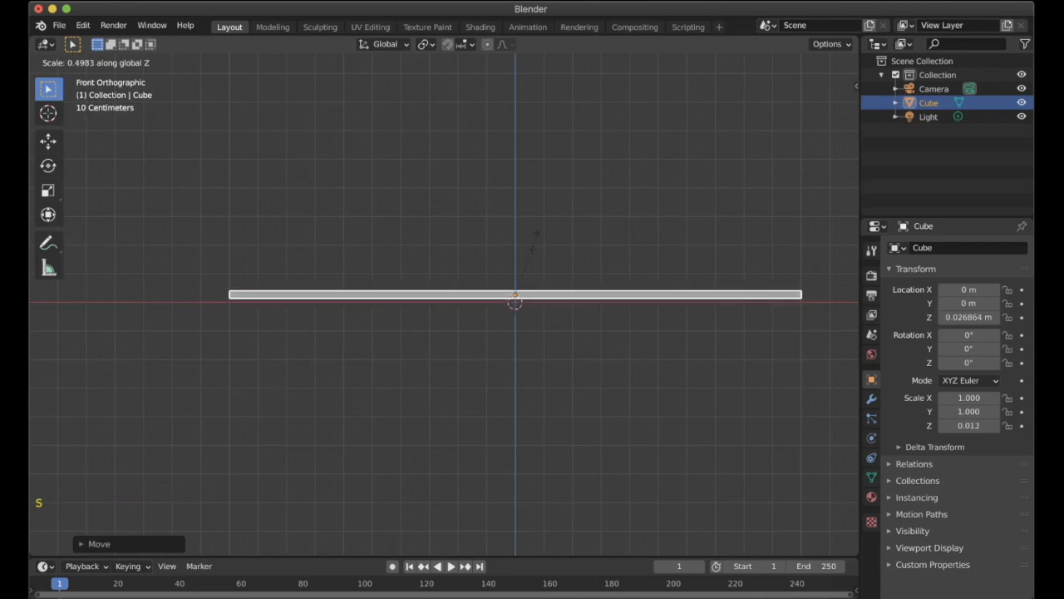
{"action": "left_click", "coordinate": [539, 230]}
{"action": "key", "text": "g"}
{"action": "key", "text": "z"}
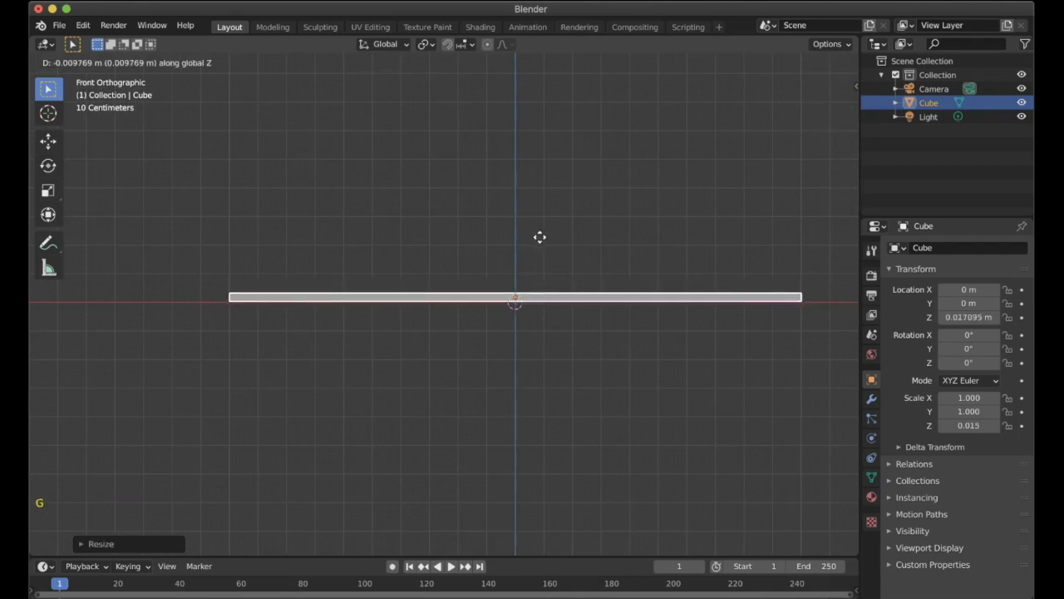
{"action": "left_click", "coordinate": [541, 241]}
Delete the plate's bottom face in Edit Mode, using face selection, and return to Object Mode.
{"action": "key", "text": "Tab"}
{"action": "key", "text": "z"}
{"action": "scroll", "coordinate": [548, 311], "scroll_direction": "down", "scroll_amount": 2}
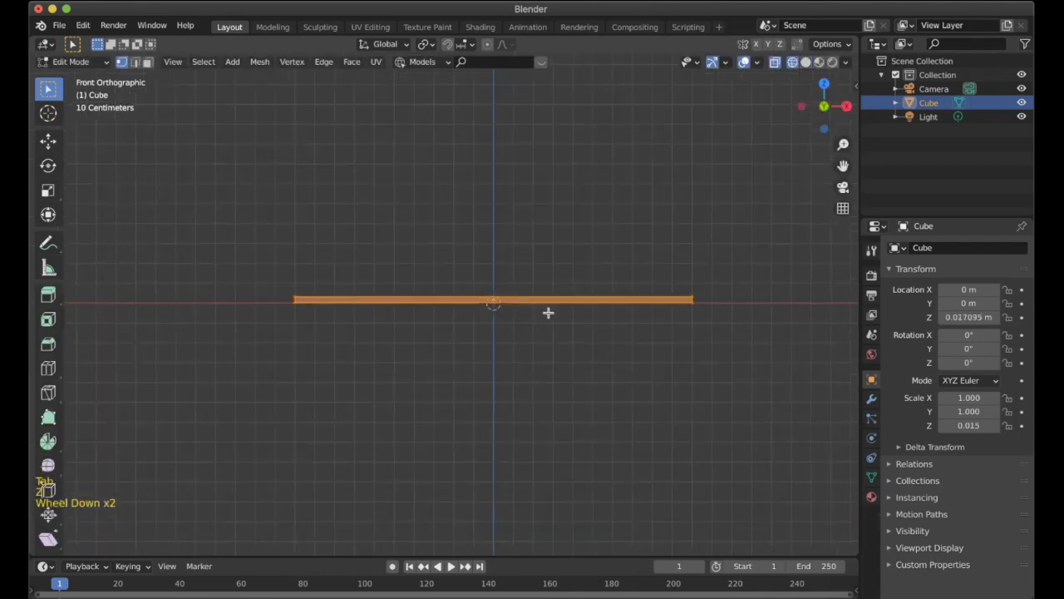
{"action": "middle_click_drag", "start_coordinate": [549, 311], "coordinate": [504, 314], "text": "shift"}
{"action": "left_click", "coordinate": [148, 63]}
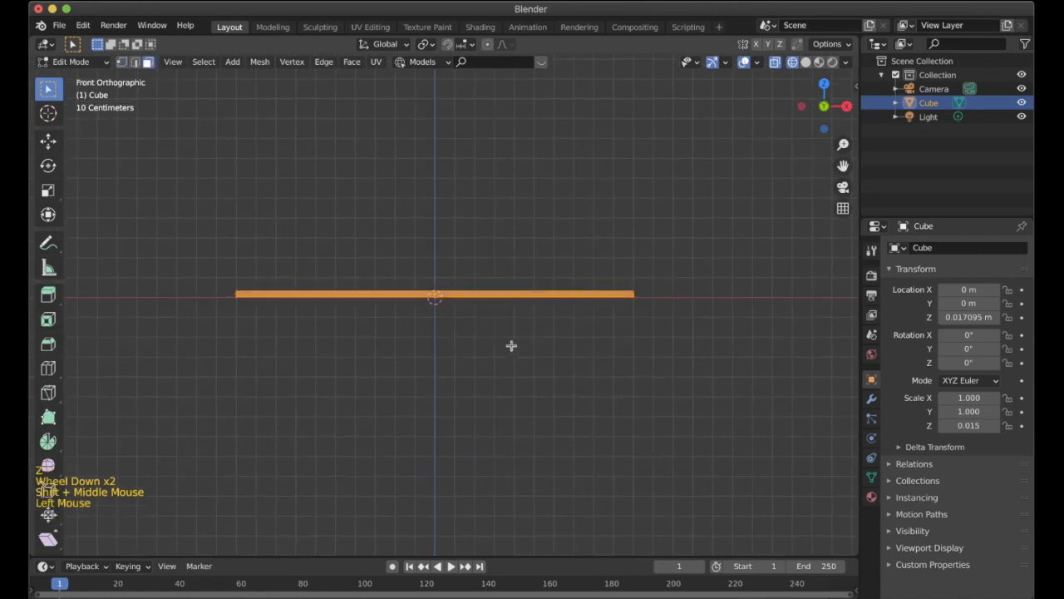
{"action": "triple_click", "coordinate": [605, 331]}
{"action": "middle_click_drag", "start_coordinate": [585, 327], "coordinate": [589, 295]}
{"action": "key", "text": "z"}
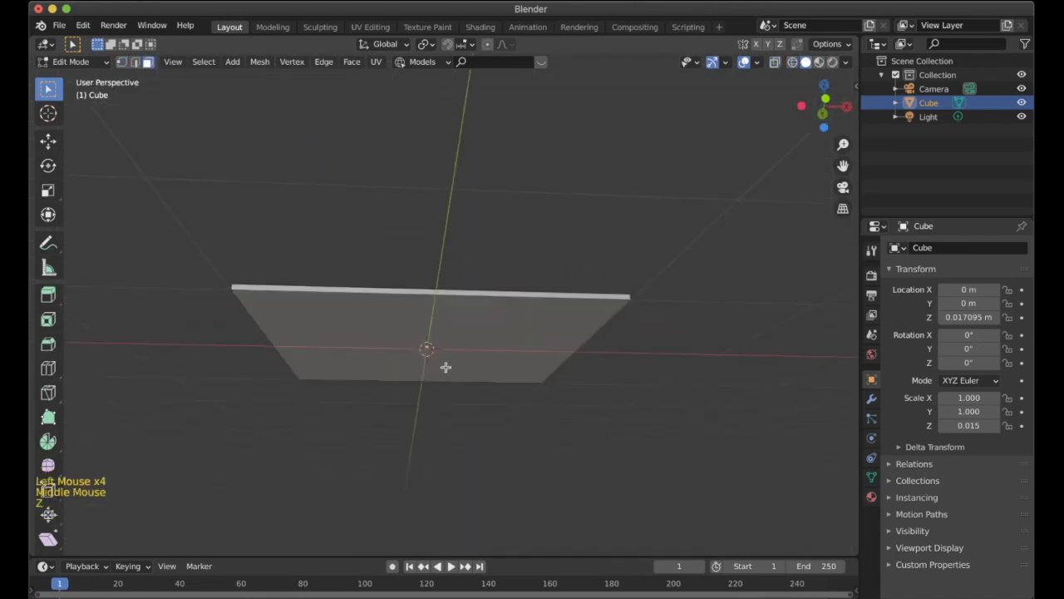
{"action": "left_click", "coordinate": [431, 360]}
{"action": "key", "text": "x"}
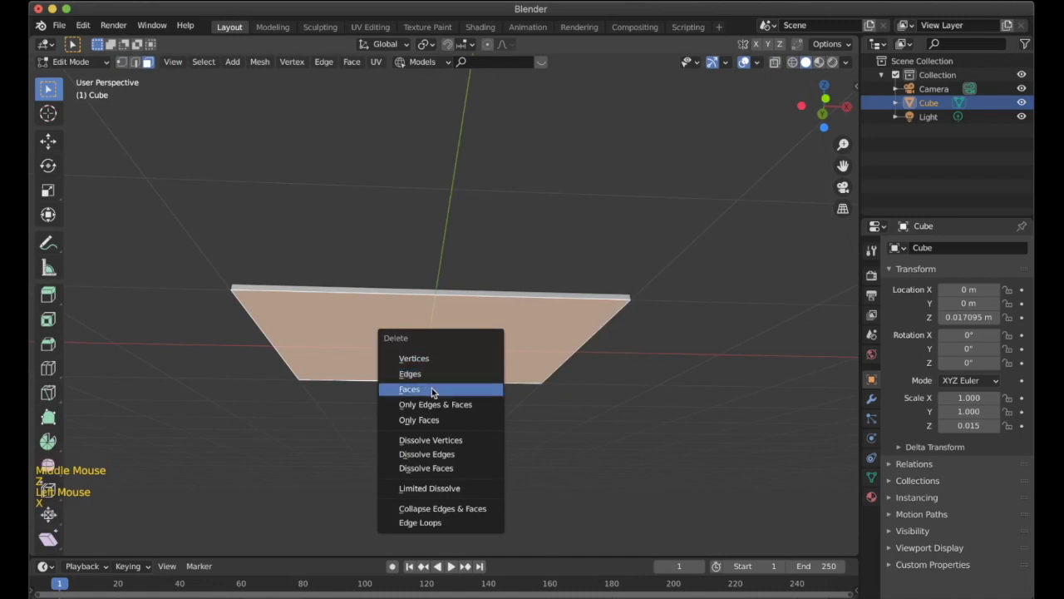
{"action": "left_click", "coordinate": [435, 388]}
{"action": "key", "text": "KP_1"}
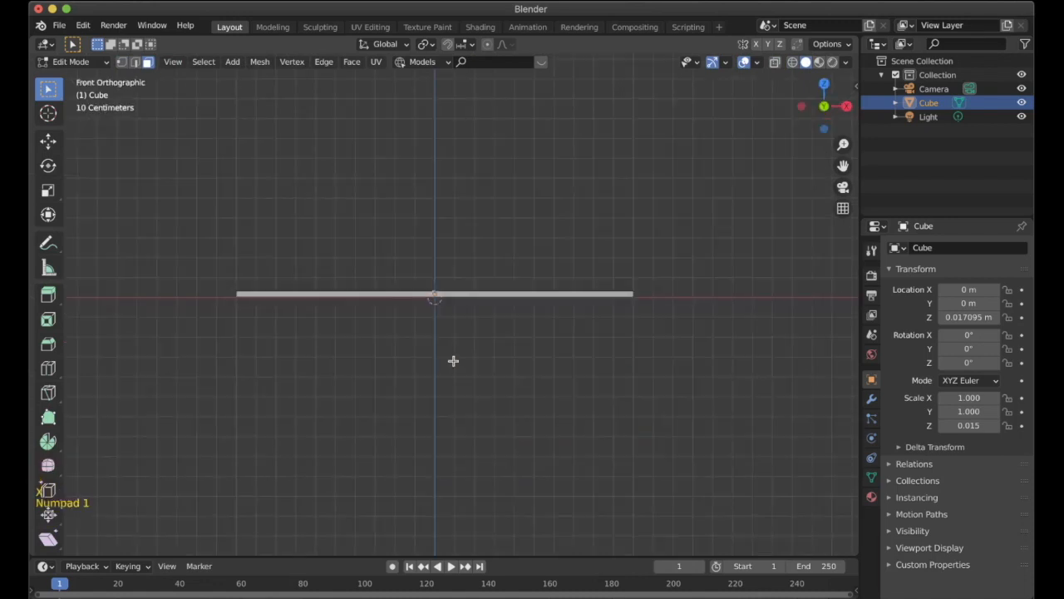
{"action": "key", "text": "Tab"}
Add a Catmull-Clark Subdivision Surface modifier to the plate with a viewport level of 2.
{"action": "middle_click_drag", "start_coordinate": [406, 330], "coordinate": [467, 351]}
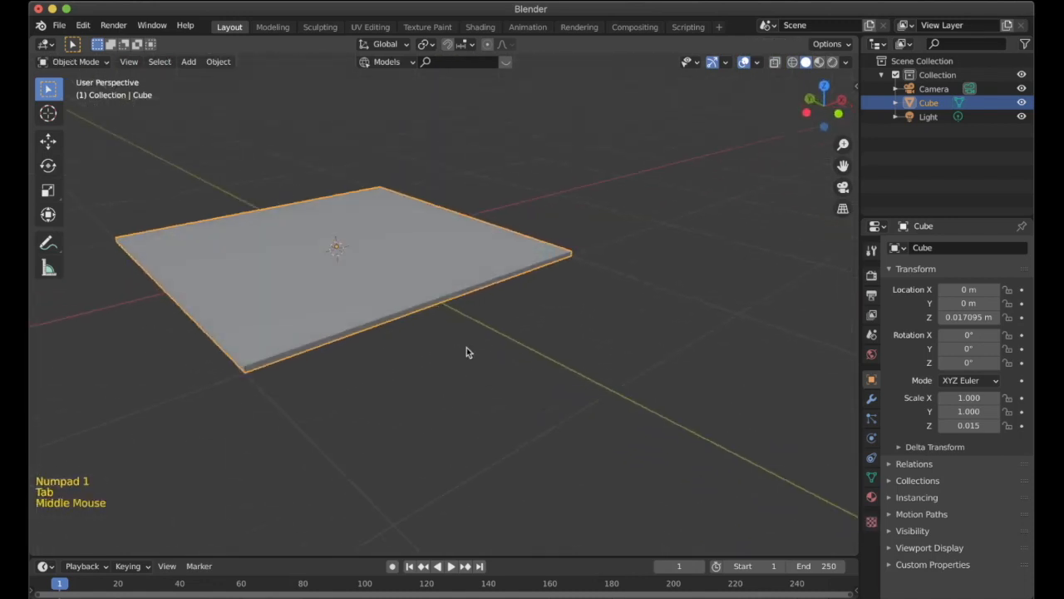
{"action": "middle_click_drag", "start_coordinate": [416, 321], "coordinate": [499, 338], "text": "shift"}
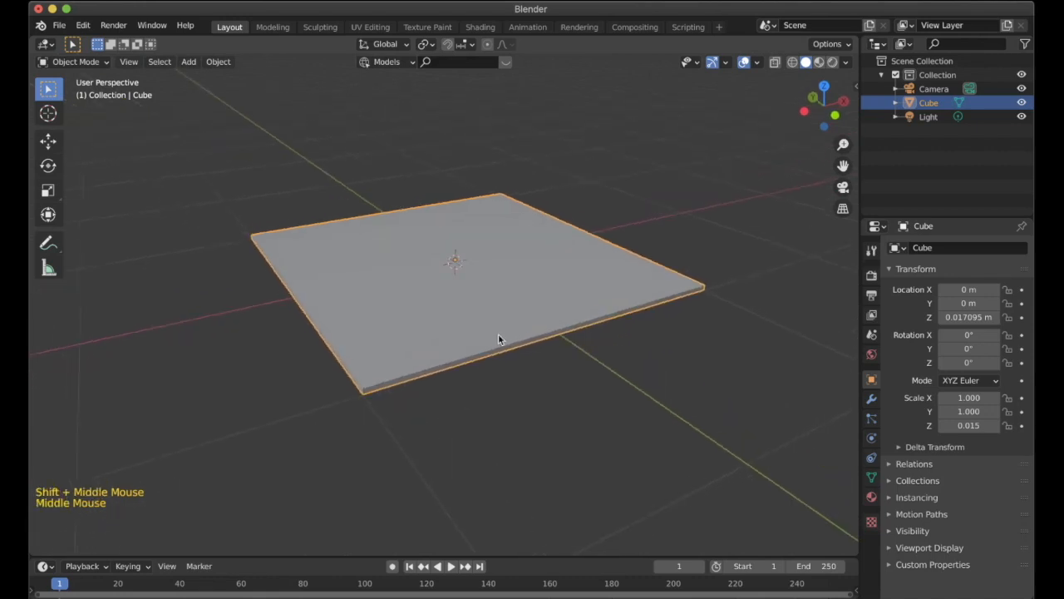
{"action": "left_click", "coordinate": [872, 399]}
{"action": "left_click", "coordinate": [923, 248]}
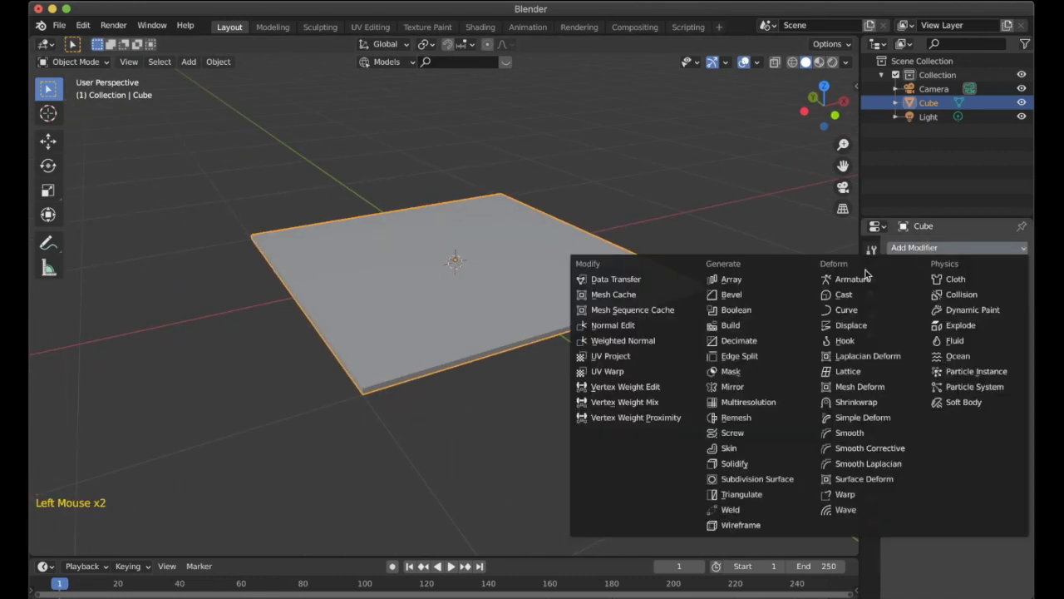
{"action": "left_click", "coordinate": [775, 478]}
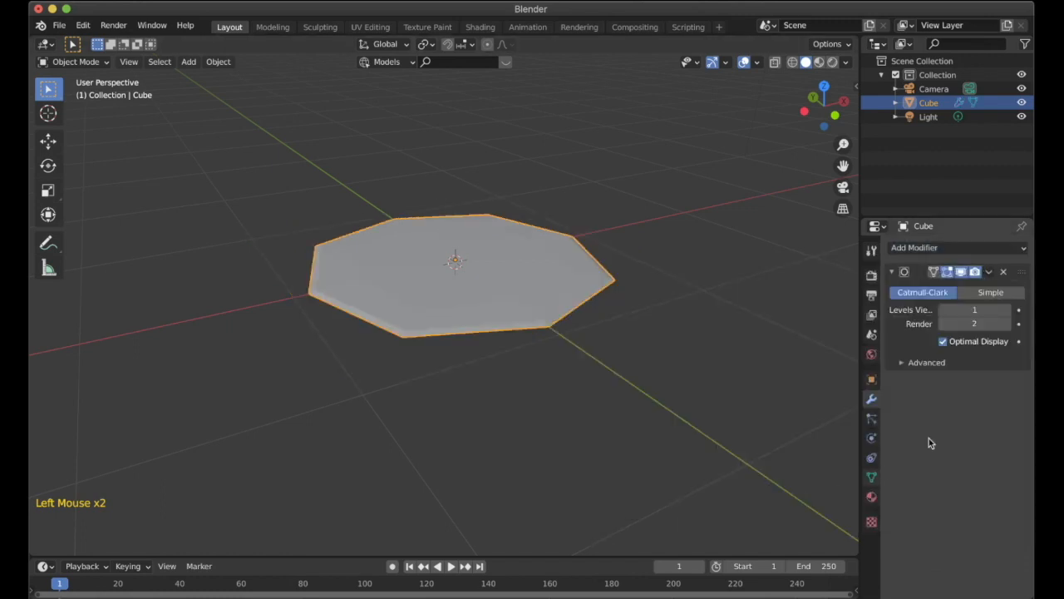
{"action": "left_click", "coordinate": [1007, 310]}
Subdivide the plate's whole mesh with 15 cuts and return to Object Mode.
{"action": "middle_click_drag", "start_coordinate": [623, 297], "coordinate": [533, 306]}
{"action": "key", "text": "Tab"}
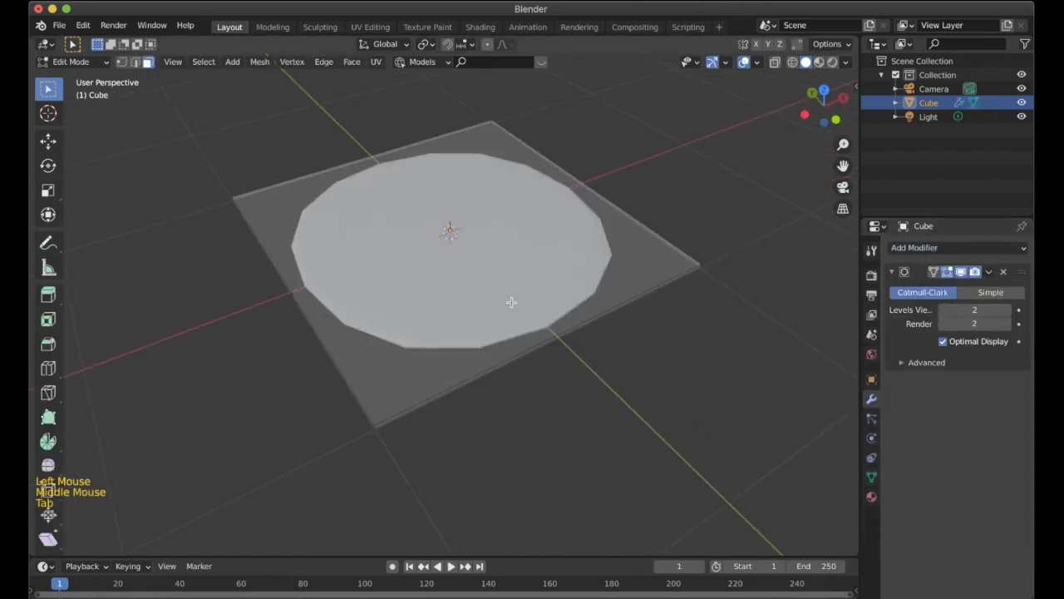
{"action": "key", "text": "a"}
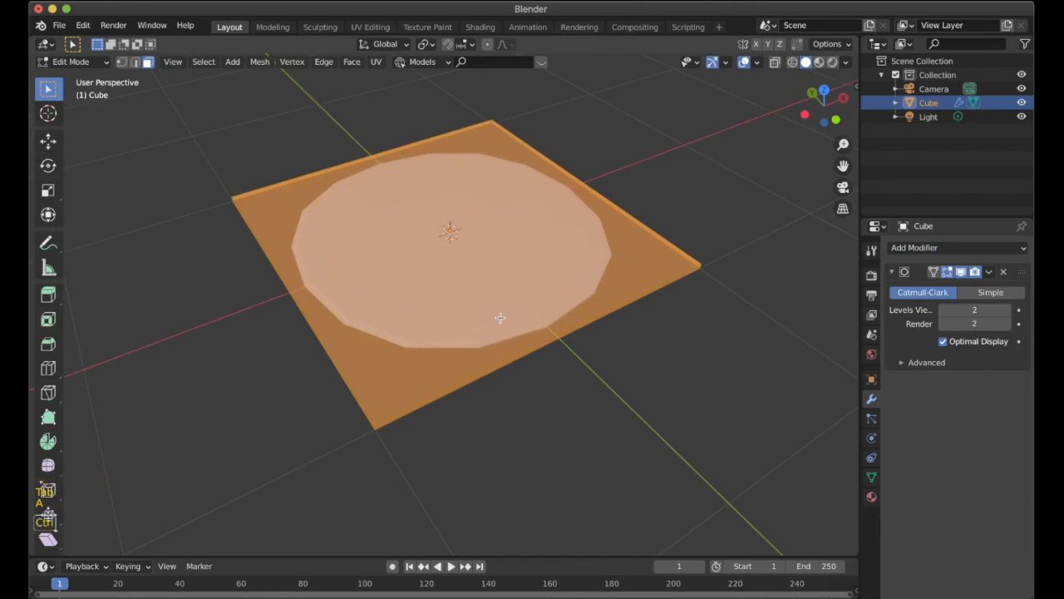
{"action": "key", "text": "ctrl+e"}
{"action": "left_click", "coordinate": [502, 312]}
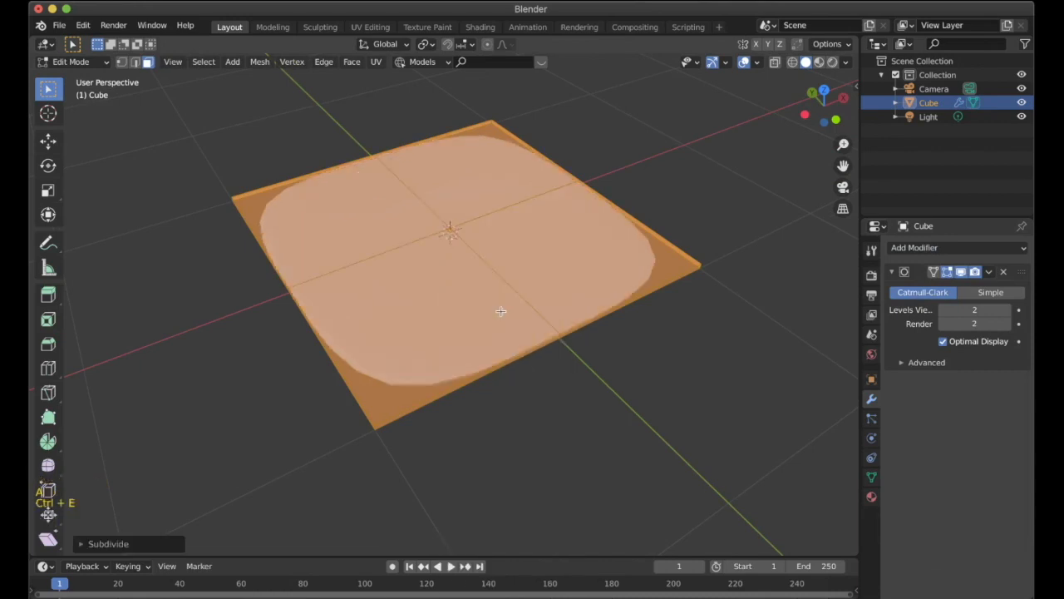
{"action": "left_click", "coordinate": [97, 543]}
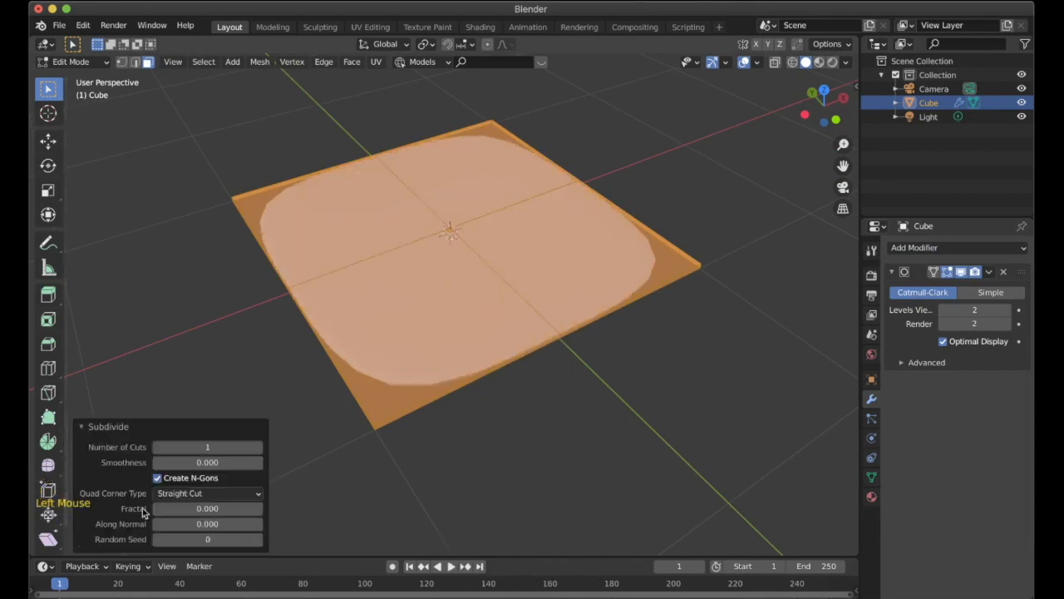
{"action": "double_click", "coordinate": [187, 447]}
{"action": "type", "text": "15"}
{"action": "key", "text": "Return"}
{"action": "key", "text": "Tab"}
Add a loop cut along the plate's negative X edge, slid outward to a factor of about 0.888.
{"action": "middle_click_drag", "start_coordinate": [323, 416], "coordinate": [338, 376]}
{"action": "scroll", "coordinate": [331, 371], "scroll_direction": "up", "scroll_amount": 2}
{"action": "key", "text": "Tab"}
{"action": "key", "text": "Tab"}
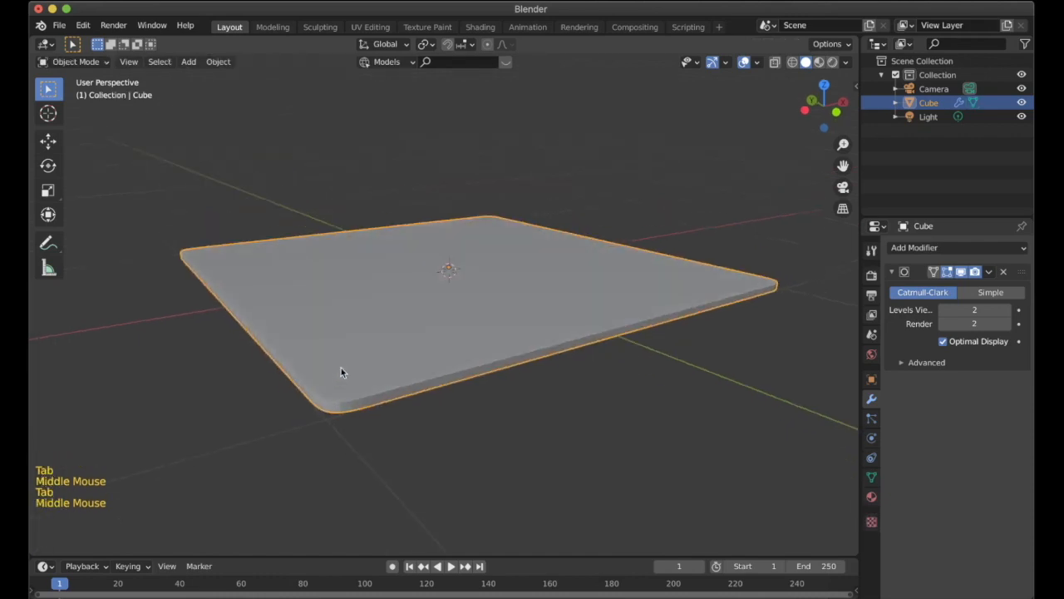
{"action": "key", "text": "Tab"}
{"action": "scroll", "coordinate": [230, 159], "scroll_direction": "up", "scroll_amount": 1}
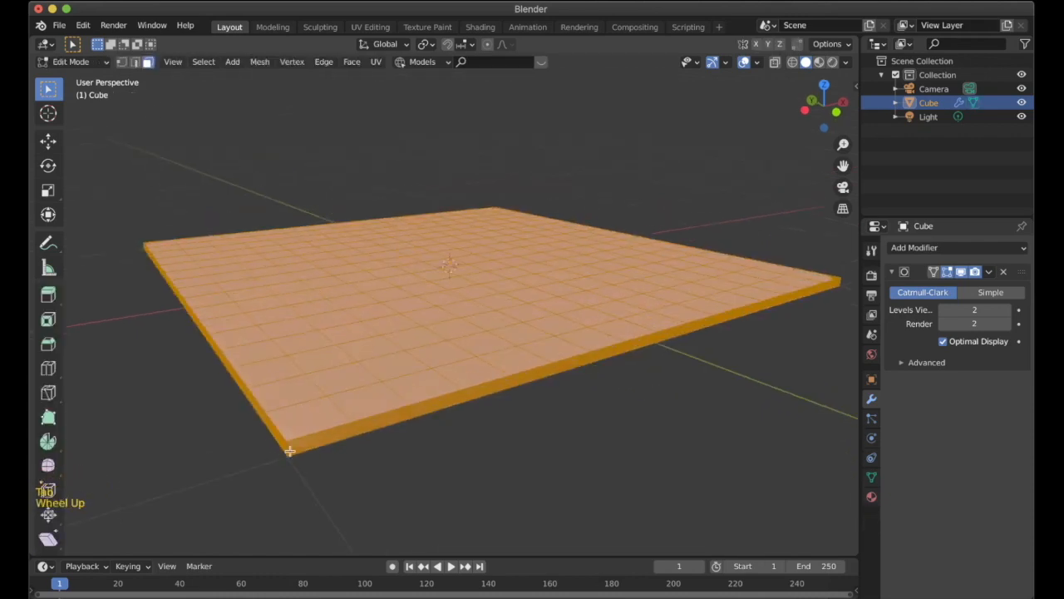
{"action": "key", "text": "a"}
{"action": "key", "text": "a"}
{"action": "key", "text": "a"}
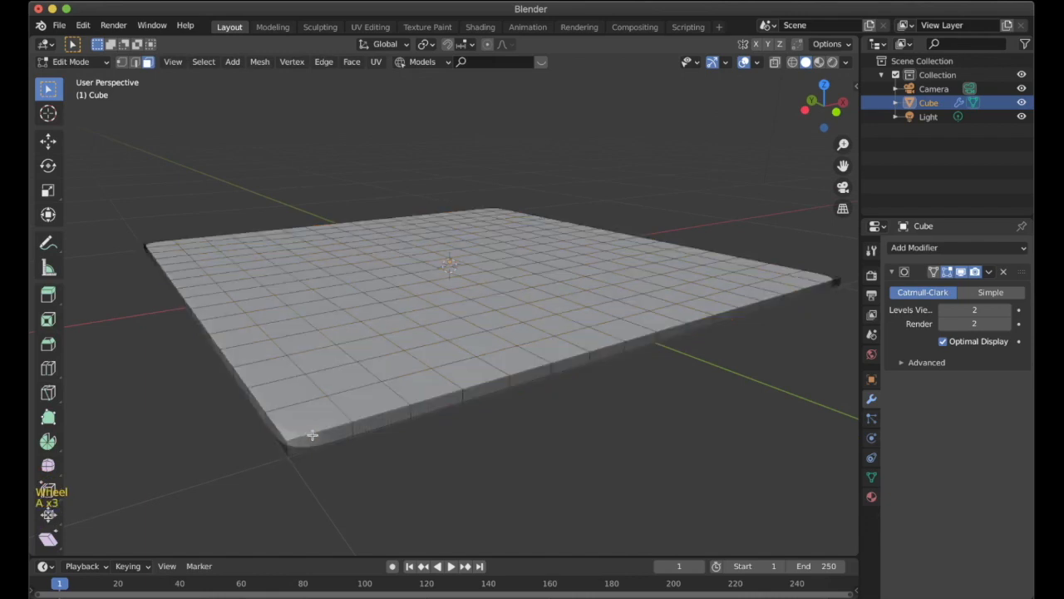
{"action": "left_click", "coordinate": [313, 435]}
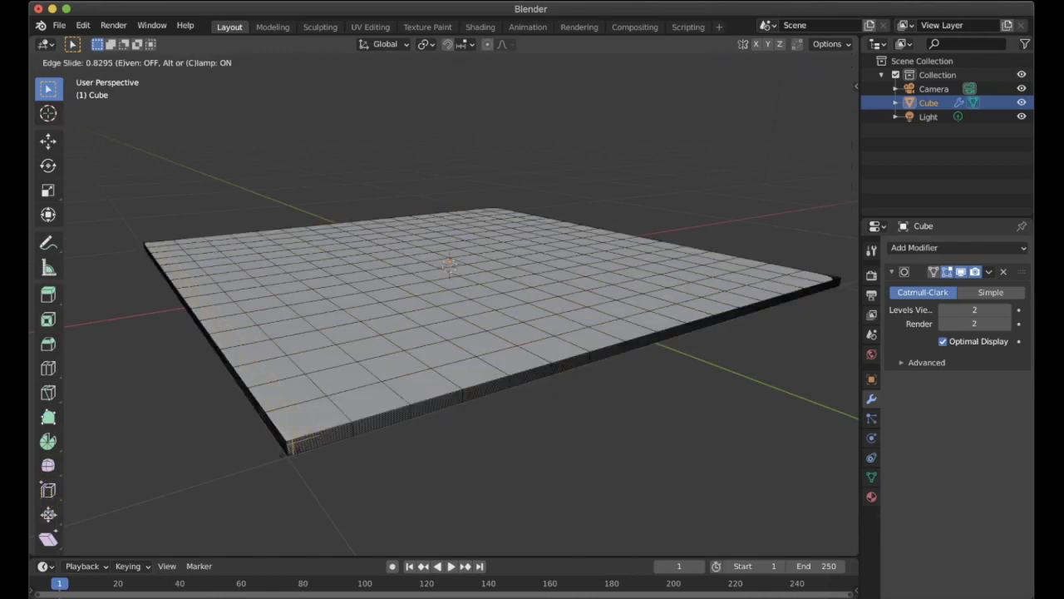
{"action": "left_click", "coordinate": [287, 449]}
Add a loop cut along the plate's negative Y edge, slid outward to a factor of about 0.84.
{"action": "middle_click_drag", "start_coordinate": [345, 474], "coordinate": [407, 532]}
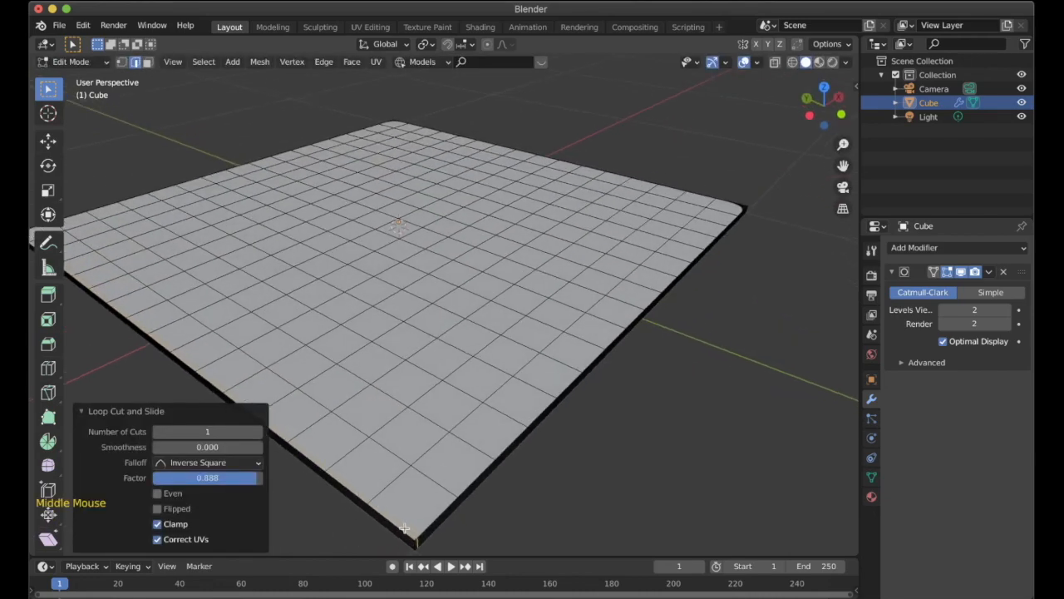
{"action": "key", "text": "ctrl+r"}
{"action": "left_click", "coordinate": [405, 536]}
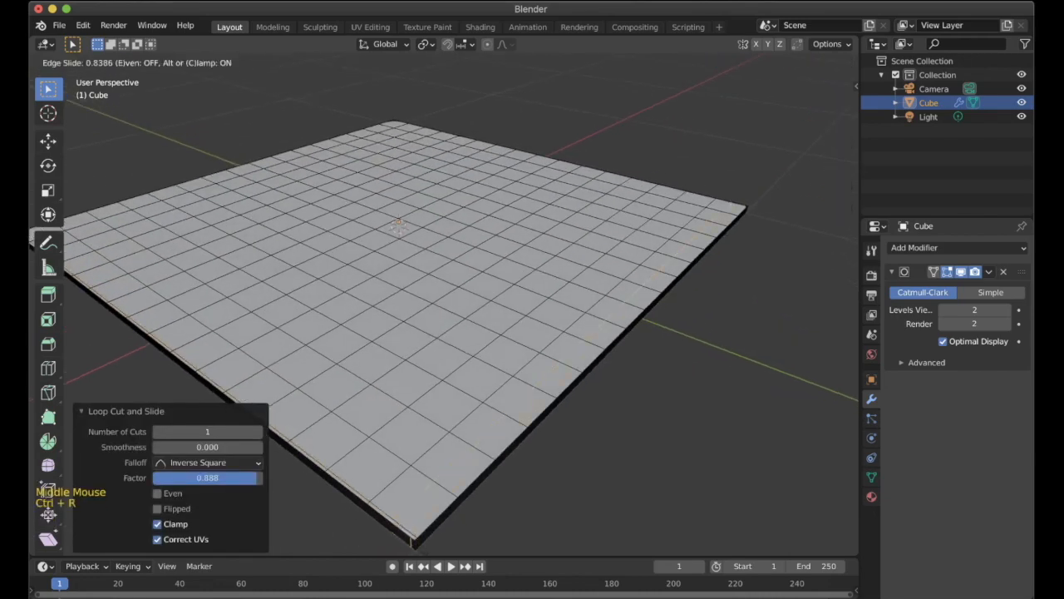
{"action": "left_click", "coordinate": [561, 377]}
Add a loop cut along the plate's positive X edge, slid outward to a factor of about 0.861.
{"action": "scroll", "coordinate": [560, 377], "scroll_direction": "down", "scroll_amount": 2}
{"action": "middle_click_drag", "start_coordinate": [560, 377], "coordinate": [789, 533]}
{"action": "key", "text": "ctrl+r"}
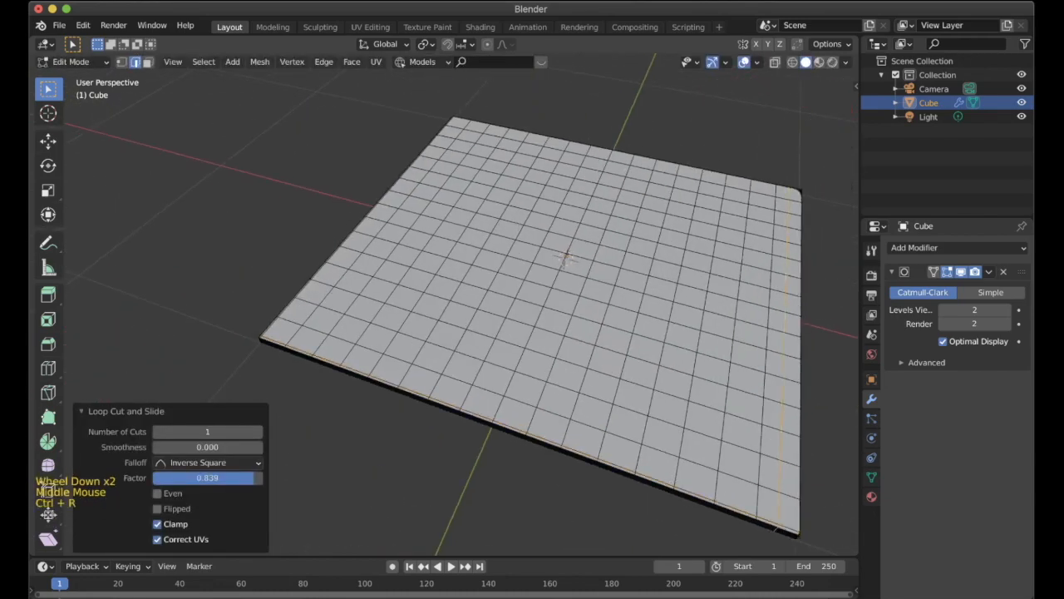
{"action": "left_click", "coordinate": [790, 530]}
{"action": "left_click", "coordinate": [811, 541]}
Add a loop cut along the plate's positive Y edge, slid outward to a factor of about 0.86, and return to Object Mode.
{"action": "middle_click_drag", "start_coordinate": [767, 474], "coordinate": [472, 291]}
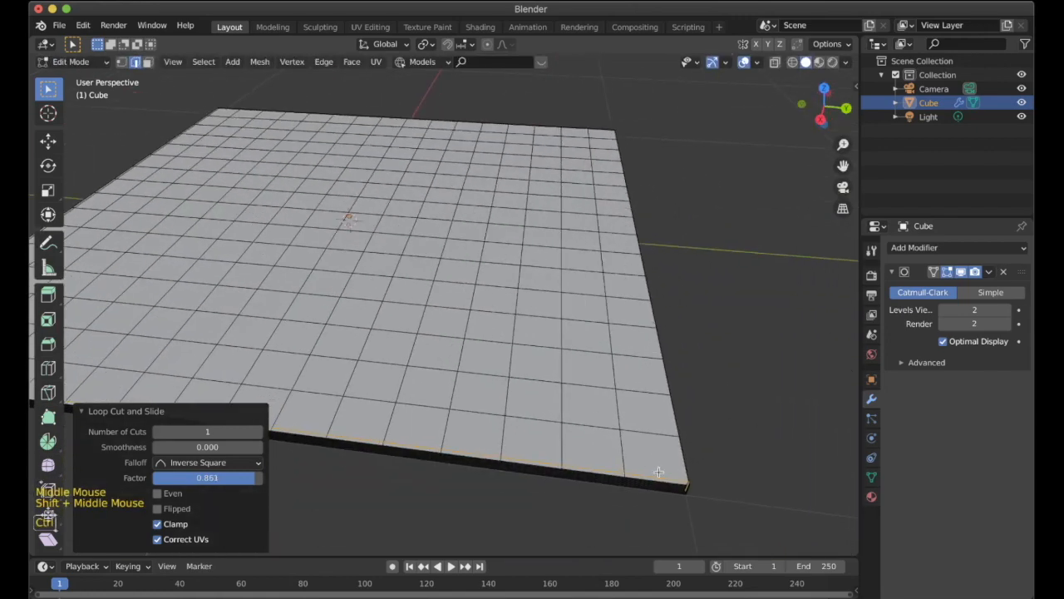
{"action": "key", "text": "ctrl+r"}
{"action": "left_click", "coordinate": [660, 474]}
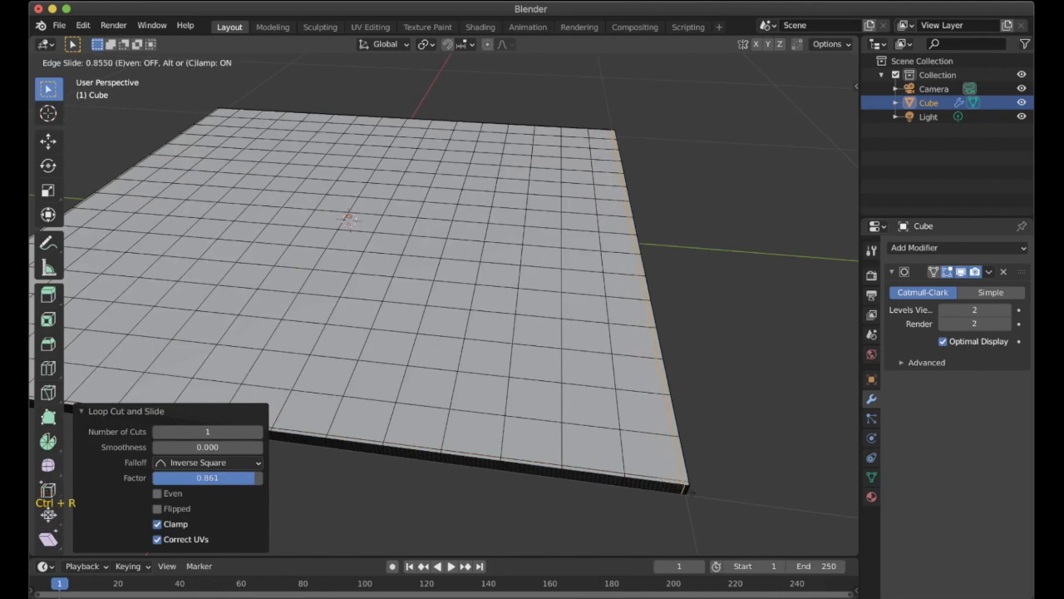
{"action": "left_click", "coordinate": [686, 491]}
{"action": "scroll", "coordinate": [532, 349], "scroll_direction": "down", "scroll_amount": 3}
{"action": "middle_click_drag", "start_coordinate": [532, 349], "coordinate": [442, 292]}
{"action": "key", "text": "Tab"}
{"action": "scroll", "coordinate": [427, 297], "scroll_direction": "up", "scroll_amount": 2}
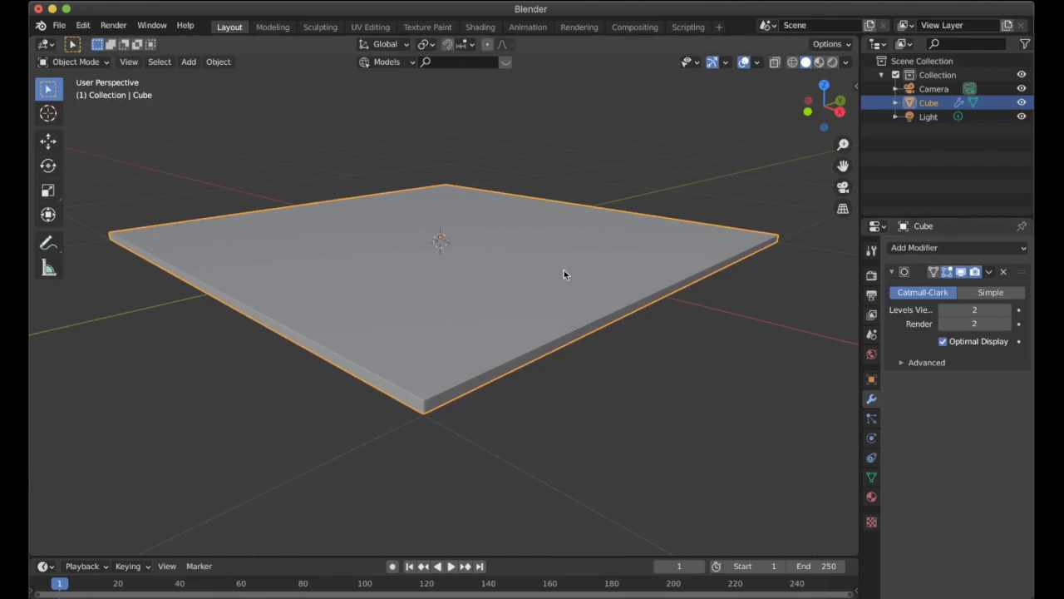
In Edit Mode, select the nearest corner's vertical edges and the top border edge loops along its two adjoining sides.
{"action": "key", "text": "Tab"}
{"action": "scroll", "coordinate": [505, 311], "scroll_direction": "up", "scroll_amount": 2}
{"action": "middle_click_drag", "start_coordinate": [506, 311], "coordinate": [368, 189], "text": "shift"}
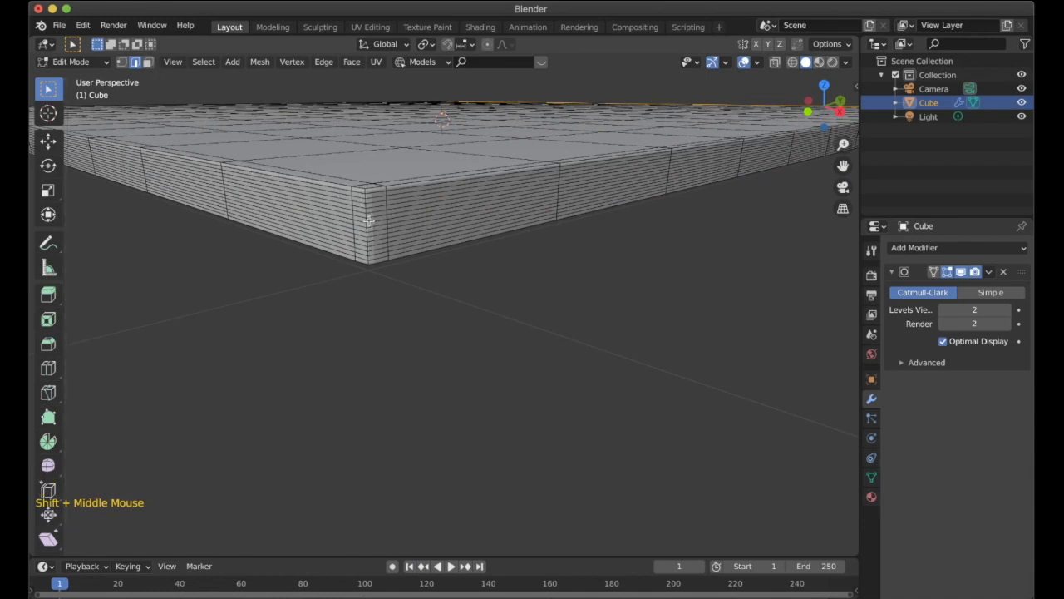
{"action": "left_click", "coordinate": [368, 220]}
{"action": "left_click", "coordinate": [366, 215], "text": "alt"}
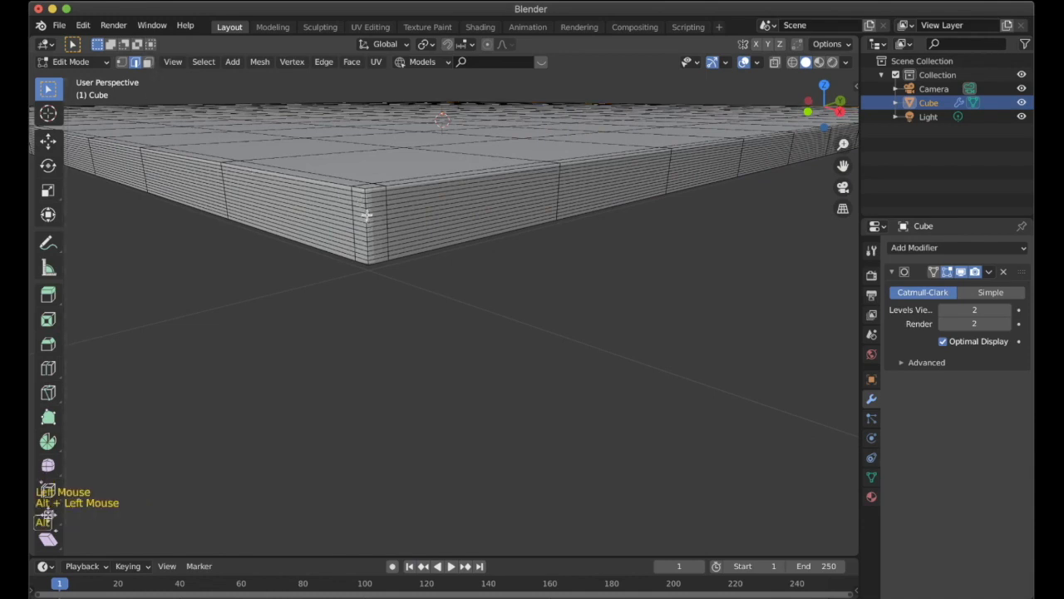
{"action": "left_click", "coordinate": [391, 189], "text": "alt+shift"}
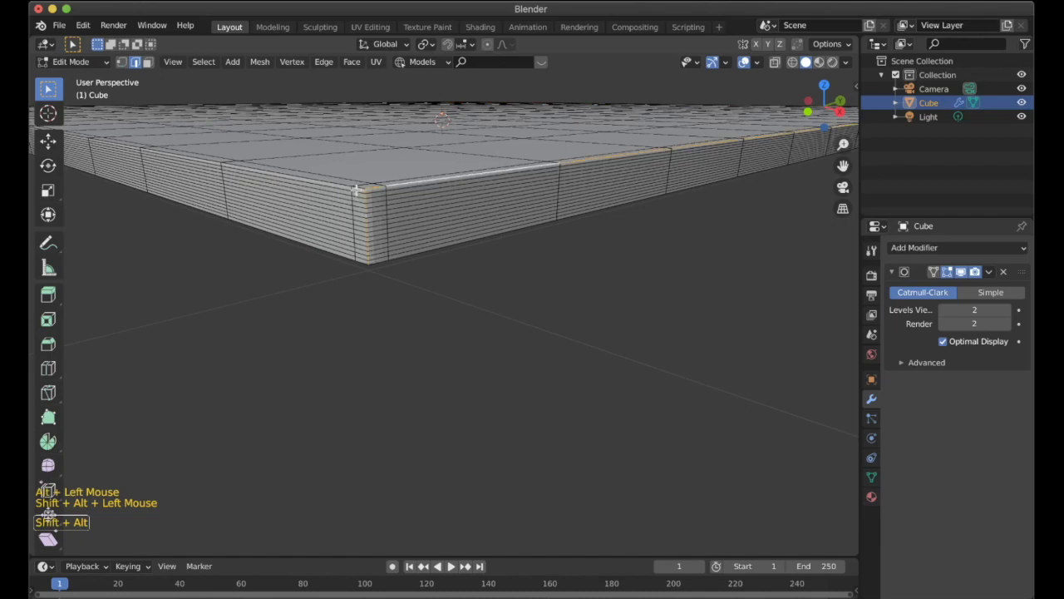
{"action": "left_click", "coordinate": [366, 201], "text": "alt+shift"}
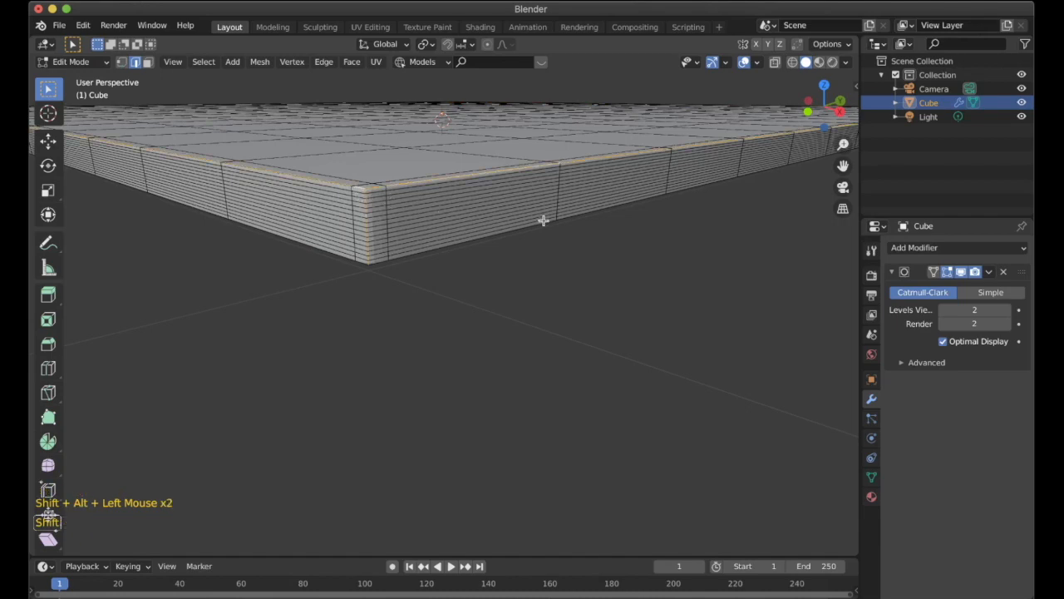
Extend the selection with the positive X, positive Y corner's vertical edges and the top border loop on the positive Y side.
{"action": "middle_click_drag", "start_coordinate": [543, 220], "coordinate": [457, 240]}
{"action": "scroll", "coordinate": [492, 225], "scroll_direction": "down", "scroll_amount": 3}
{"action": "scroll", "coordinate": [479, 305], "scroll_direction": "up", "scroll_amount": 3}
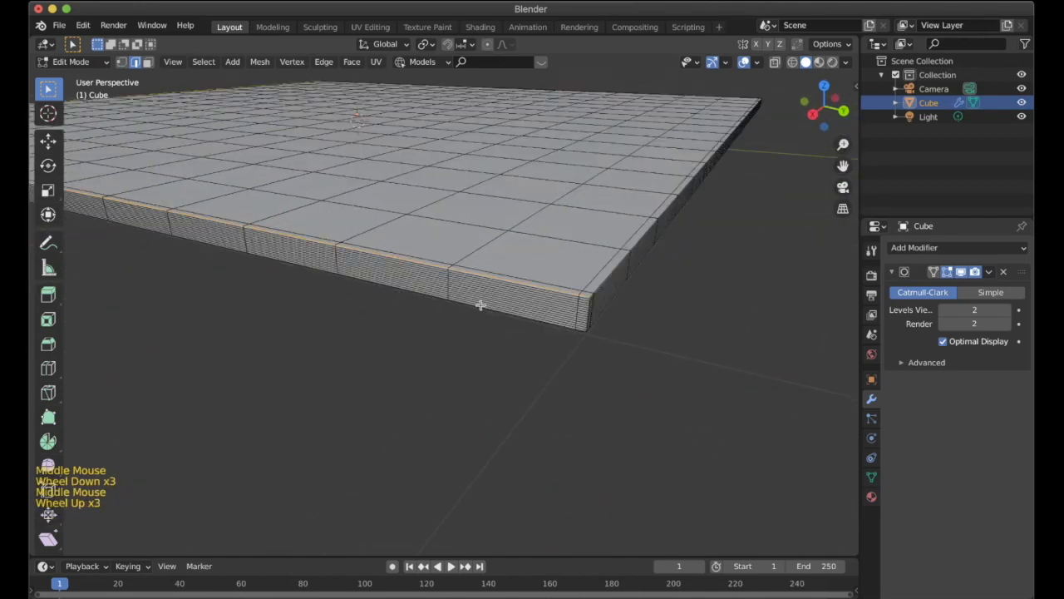
{"action": "middle_click_drag", "start_coordinate": [480, 305], "coordinate": [494, 280]}
{"action": "scroll", "coordinate": [494, 280], "scroll_direction": "up", "scroll_amount": 1}
{"action": "middle_click_drag", "start_coordinate": [468, 220], "coordinate": [466, 226]}
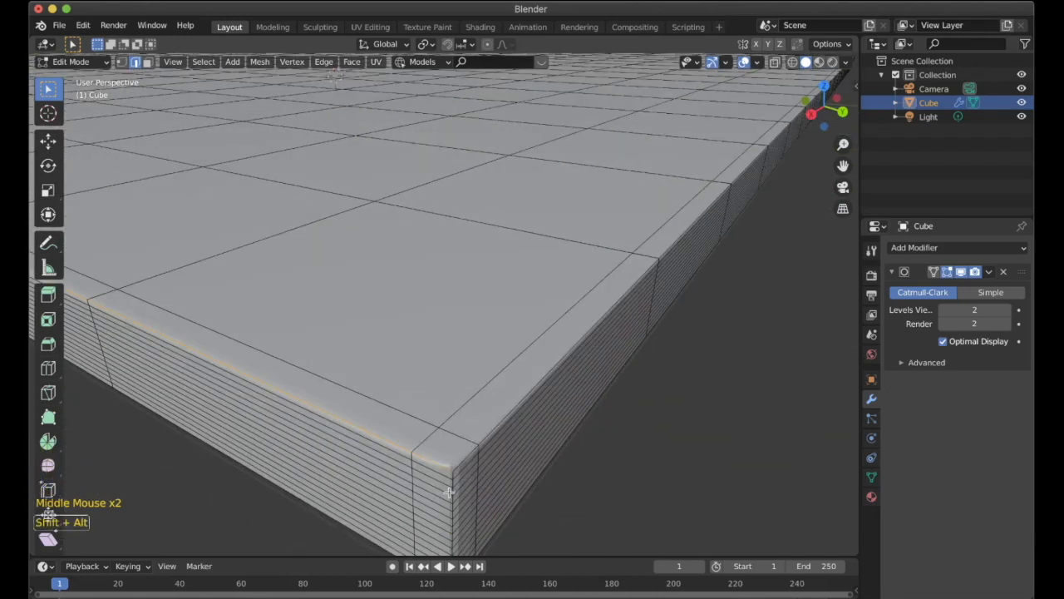
{"action": "left_click", "coordinate": [511, 445], "text": "alt+shift"}
{"action": "scroll", "coordinate": [511, 437], "scroll_direction": "down", "scroll_amount": 2}
{"action": "middle_click_drag", "start_coordinate": [511, 438], "coordinate": [457, 366]}
{"action": "scroll", "coordinate": [349, 392], "scroll_direction": "up", "scroll_amount": 1}
{"action": "scroll", "coordinate": [378, 392], "scroll_direction": "up", "scroll_amount": 1}
{"action": "left_click", "coordinate": [362, 391], "text": "alt+shift"}
Extend the selection with the remaining corners' vertical edges and the top border loop on the negative X side.
{"action": "scroll", "coordinate": [362, 391], "scroll_direction": "down", "scroll_amount": 2}
{"action": "scroll", "coordinate": [446, 370], "scroll_direction": "up", "scroll_amount": 1}
{"action": "scroll", "coordinate": [447, 370], "scroll_direction": "up", "scroll_amount": 1}
{"action": "scroll", "coordinate": [447, 363], "scroll_direction": "up", "scroll_amount": 1}
{"action": "middle_click", "coordinate": [195, 460], "text": "alt"}
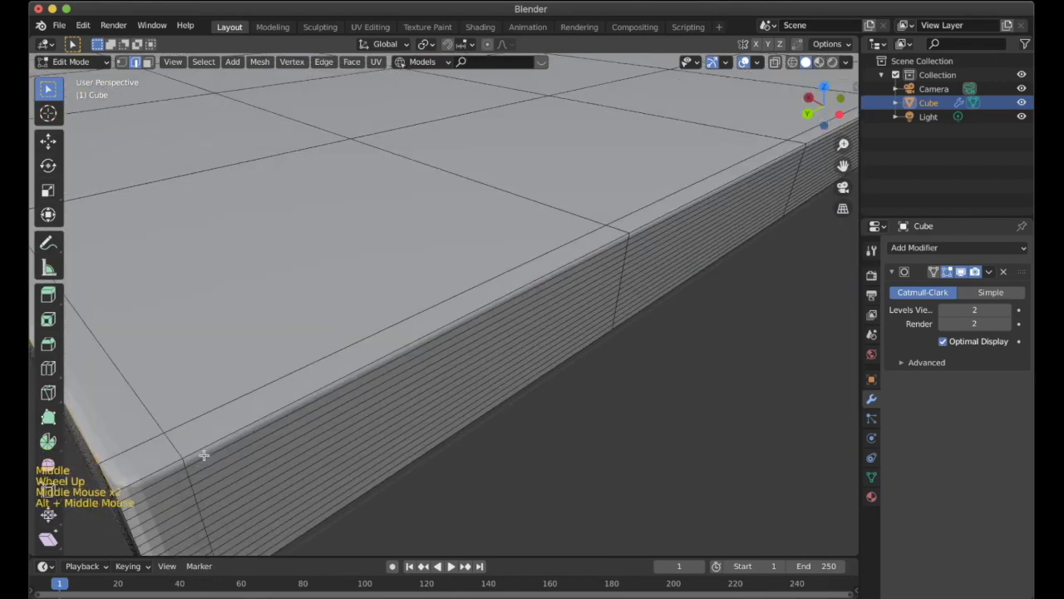
{"action": "middle_click_drag", "start_coordinate": [202, 454], "coordinate": [388, 433]}
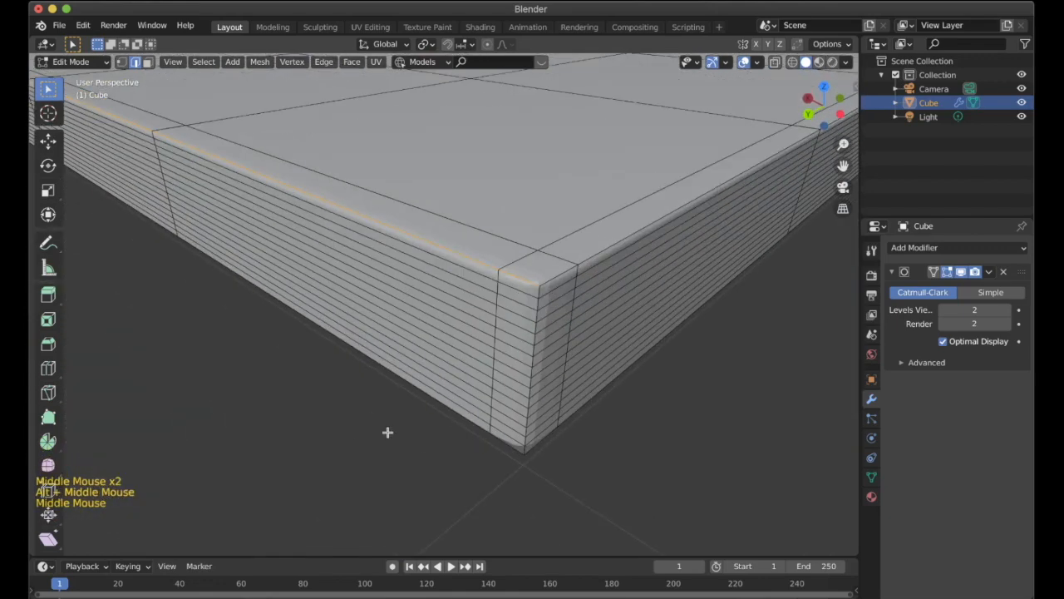
{"action": "left_click", "coordinate": [532, 325], "text": "alt+shift"}
{"action": "scroll", "coordinate": [586, 337], "scroll_direction": "down", "scroll_amount": 2}
{"action": "middle_click_drag", "start_coordinate": [586, 336], "coordinate": [469, 308]}
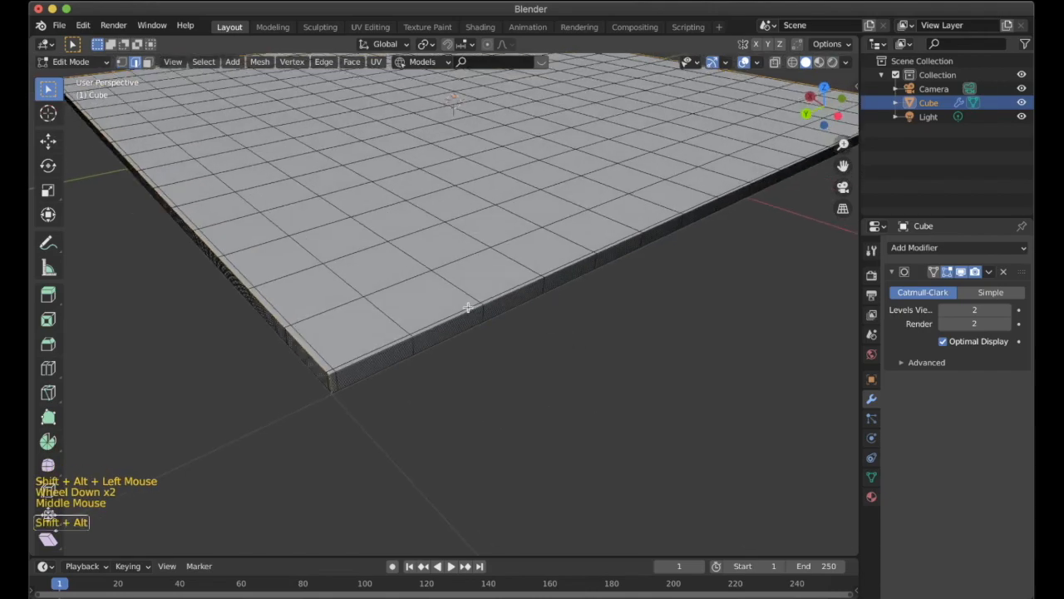
{"action": "left_click", "coordinate": [468, 308], "text": "alt+shift"}
{"action": "middle_click_drag", "start_coordinate": [563, 301], "coordinate": [442, 340]}
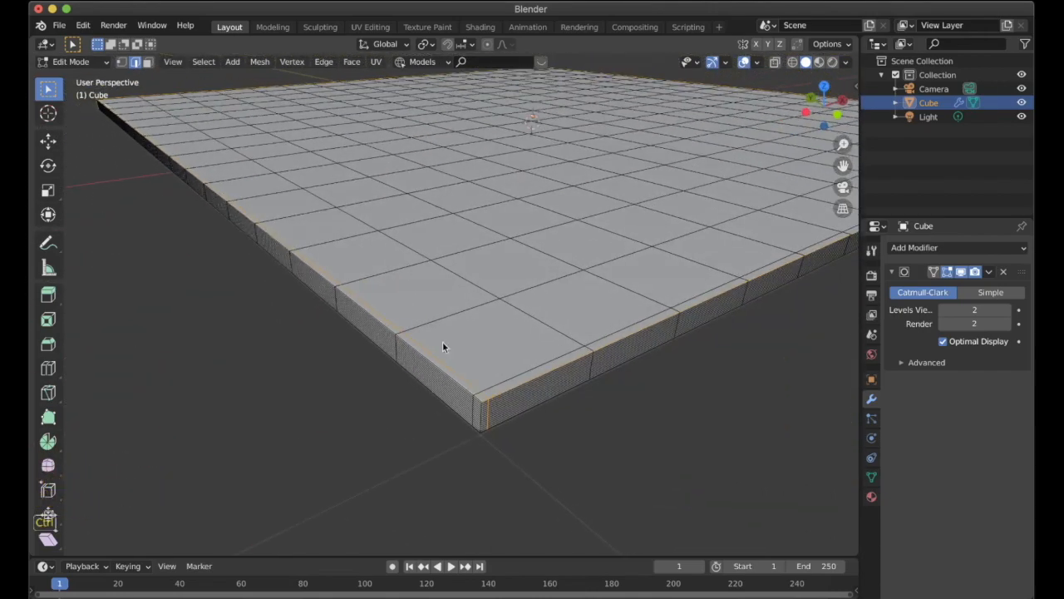
{"action": "key", "text": "ctrl+e"}
{"action": "left_click", "coordinate": [443, 310]}
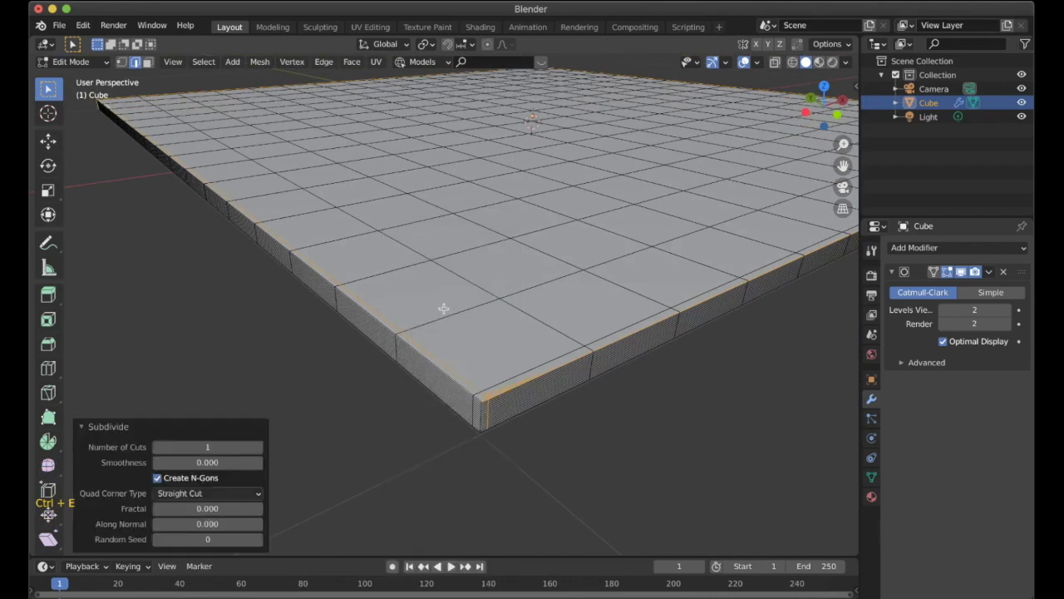
{"action": "scroll", "coordinate": [442, 306], "scroll_direction": "down", "scroll_amount": 4}
{"action": "middle_click_drag", "start_coordinate": [441, 308], "coordinate": [613, 312]}
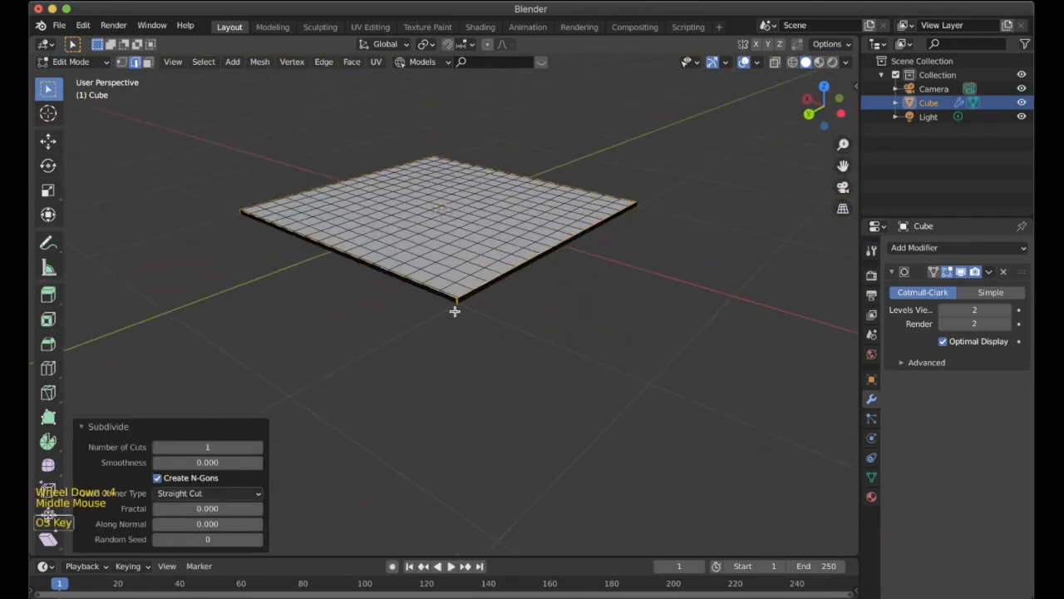
{"action": "key", "text": "ctrl+z"}
{"action": "scroll", "coordinate": [455, 311], "scroll_direction": "up", "scroll_amount": 4}
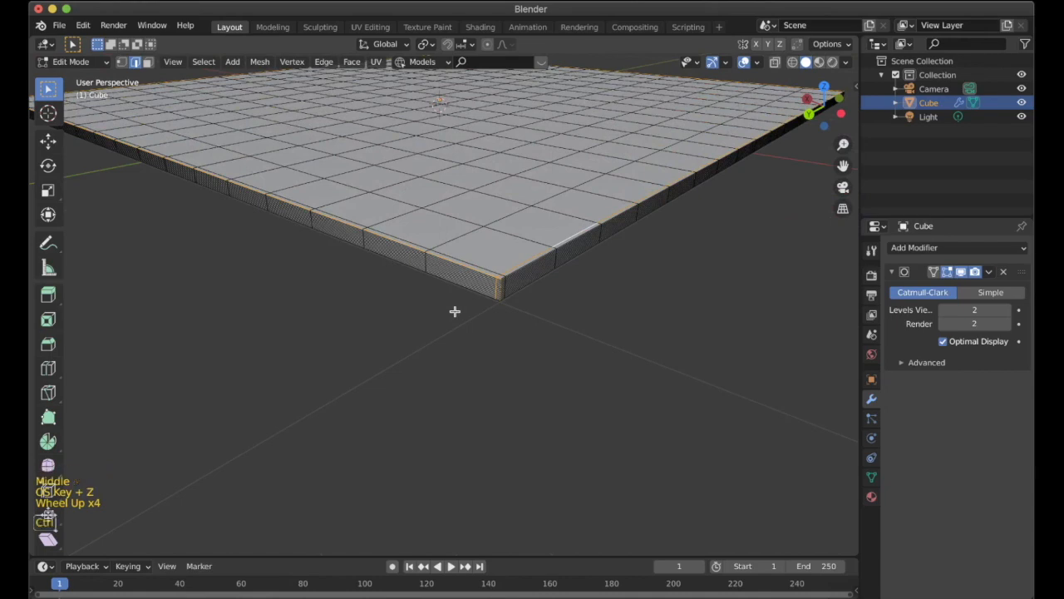
Mark the selected corner edges and top border loops as seams.
{"action": "key", "text": "ctrl+e"}
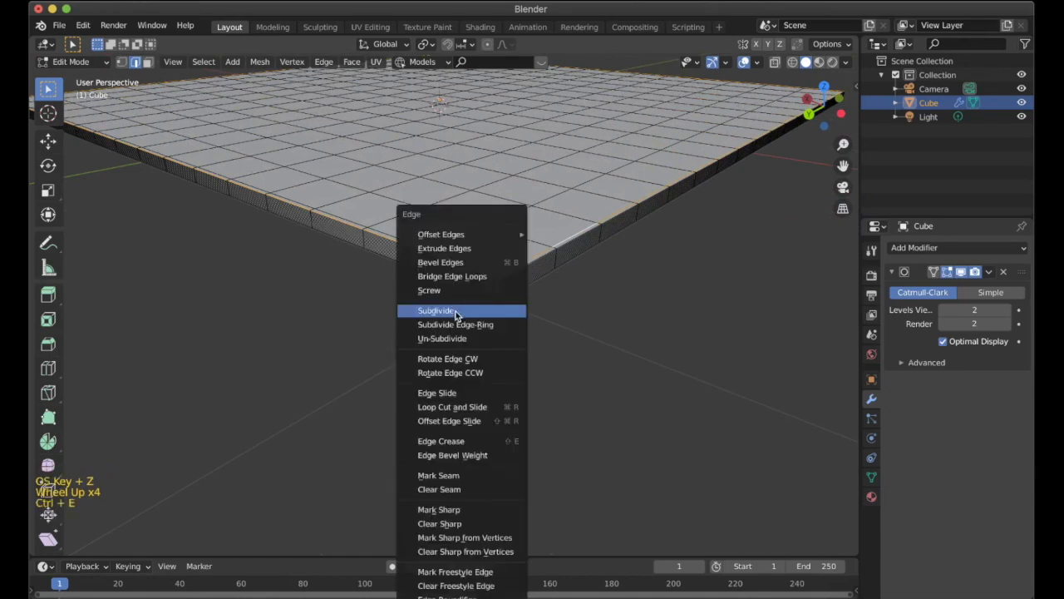
{"action": "left_click", "coordinate": [468, 476]}
{"action": "scroll", "coordinate": [478, 352], "scroll_direction": "down", "scroll_amount": 2}
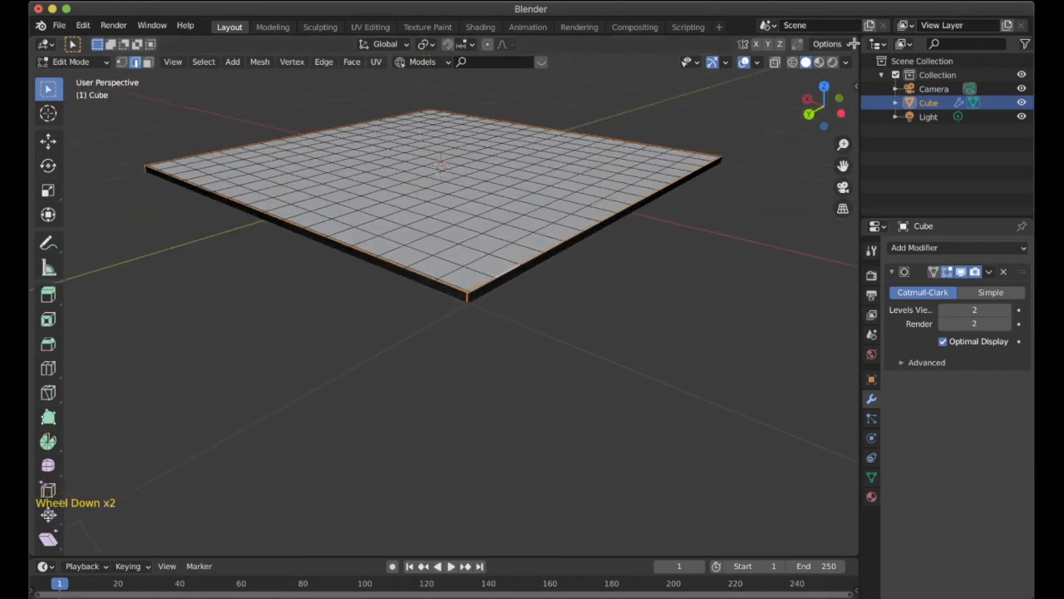
Split the 3D viewport to show a UV Editor beside it, and select the plate's entire mesh.
{"action": "left_click_drag", "start_coordinate": [846, 56], "coordinate": [430, 51]}
{"action": "left_click", "coordinate": [432, 45]}
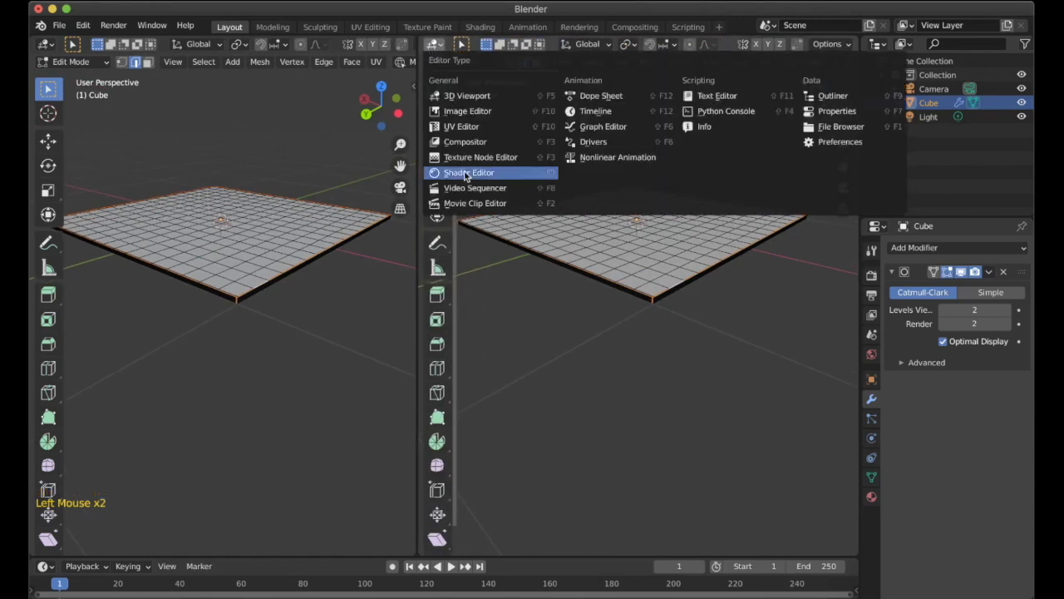
{"action": "left_click", "coordinate": [456, 126]}
{"action": "middle_click_drag", "start_coordinate": [333, 250], "coordinate": [286, 282]}
{"action": "key", "text": "Tab"}
{"action": "key", "text": "Tab"}
{"action": "key", "text": "a"}
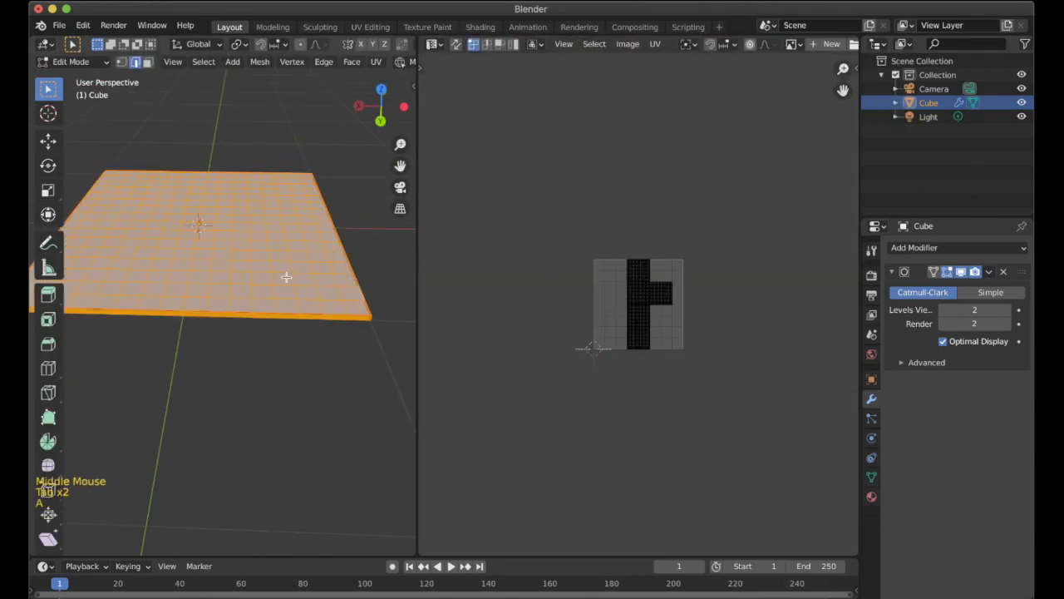
Unwrap the entire mesh along the marked seams and inspect its UV layout.
{"action": "key", "text": "u"}
{"action": "left_click", "coordinate": [286, 278]}
{"action": "scroll", "coordinate": [286, 277], "scroll_direction": "up", "scroll_amount": 2}
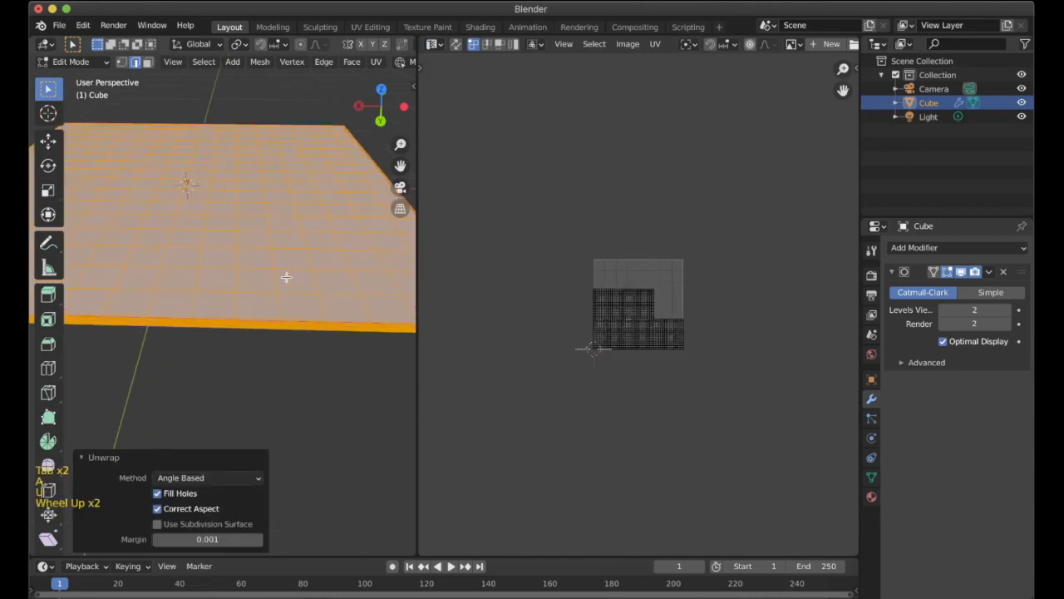
{"action": "scroll", "coordinate": [772, 362], "scroll_direction": "up", "scroll_amount": 5}
{"action": "scroll", "coordinate": [661, 341], "scroll_direction": "up", "scroll_amount": 2}
{"action": "scroll", "coordinate": [660, 341], "scroll_direction": "up", "scroll_amount": 1}
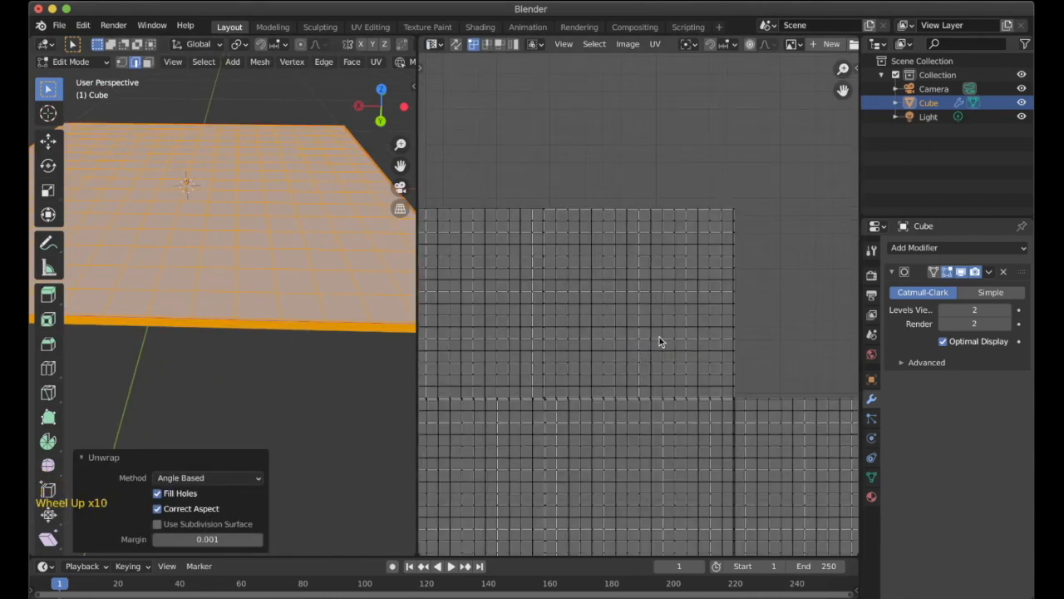
{"action": "scroll", "coordinate": [275, 336], "scroll_direction": "down", "scroll_amount": 3}
{"action": "middle_click_drag", "start_coordinate": [275, 335], "coordinate": [252, 319]}
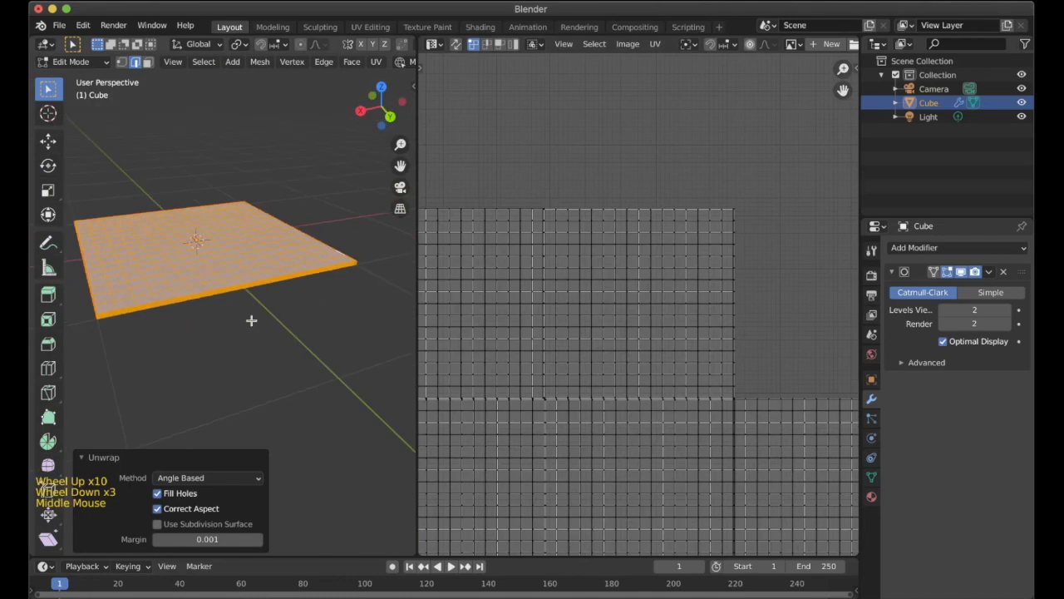
Return to Object Mode and apply the plate's rotation and scale.
{"action": "key", "text": "Tab"}
{"action": "key", "text": "ctrl+a"}
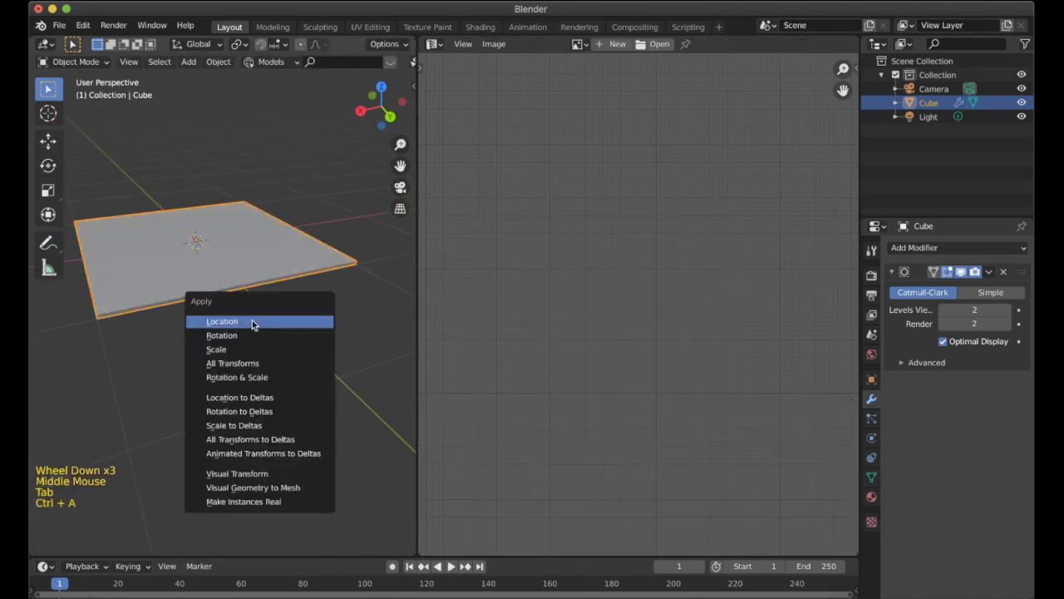
{"action": "left_click", "coordinate": [252, 378]}
Unwrap the whole mesh again with the applied scale, check the UV layout, and return to Object Mode.
{"action": "key", "text": "Tab"}
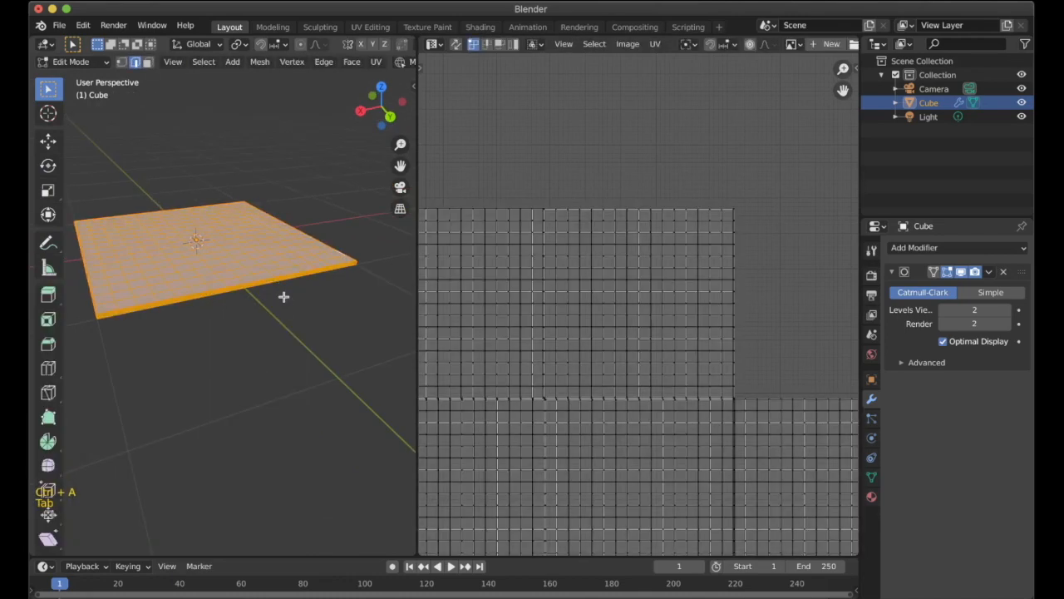
{"action": "key", "text": "u"}
{"action": "left_click", "coordinate": [284, 296]}
{"action": "scroll", "coordinate": [653, 332], "scroll_direction": "down", "scroll_amount": 4}
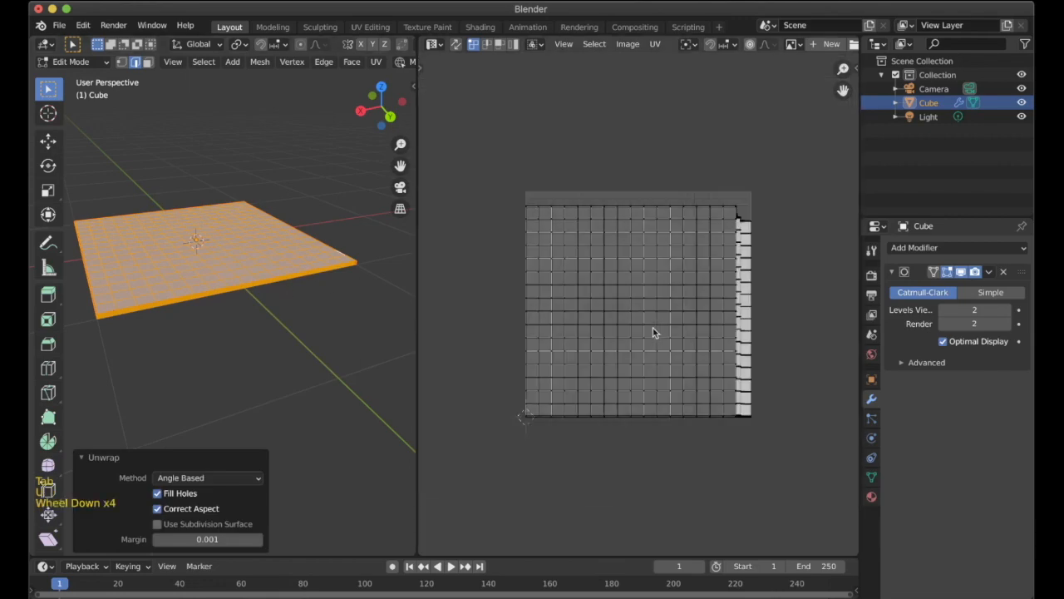
{"action": "key", "text": "Tab"}
{"action": "middle_click_drag", "start_coordinate": [339, 316], "coordinate": [296, 330]}
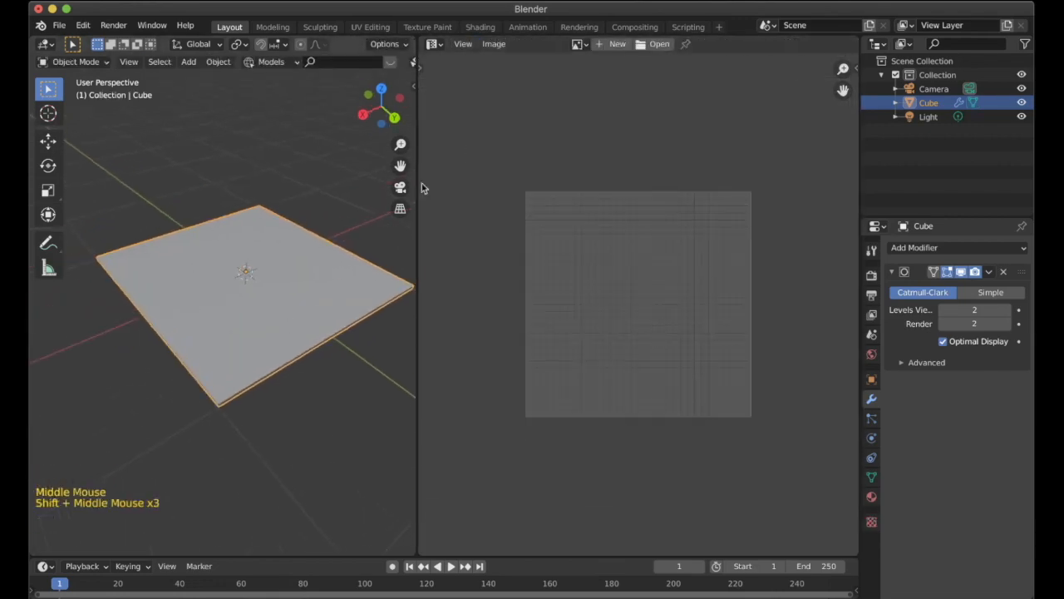
Switch the UV Editor area to the Shader Editor and hide its sidebar to make room beside the Principled BSDF node.
{"action": "left_click", "coordinate": [434, 43]}
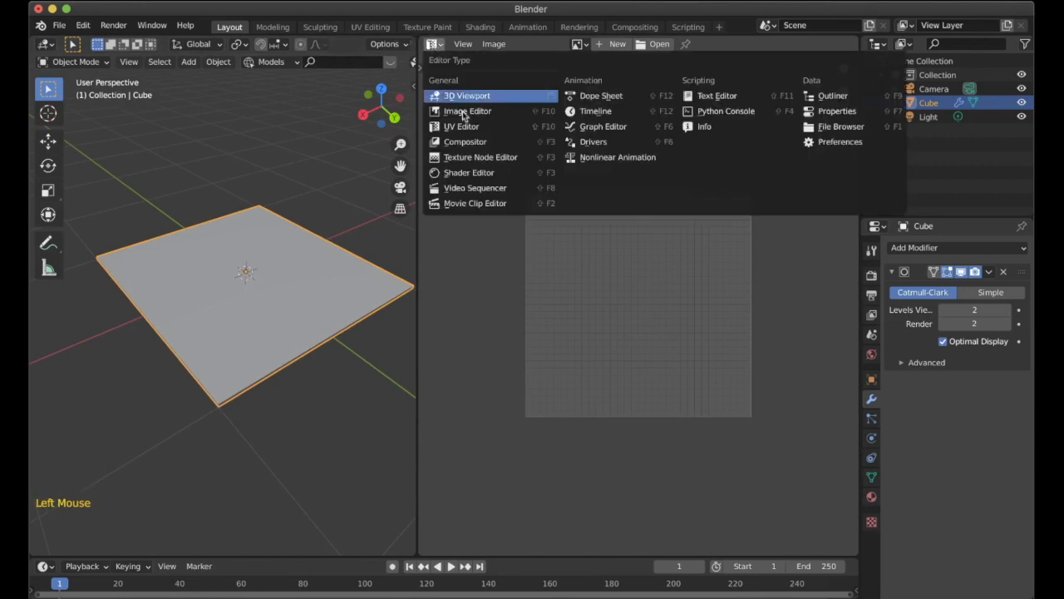
{"action": "left_click", "coordinate": [476, 172]}
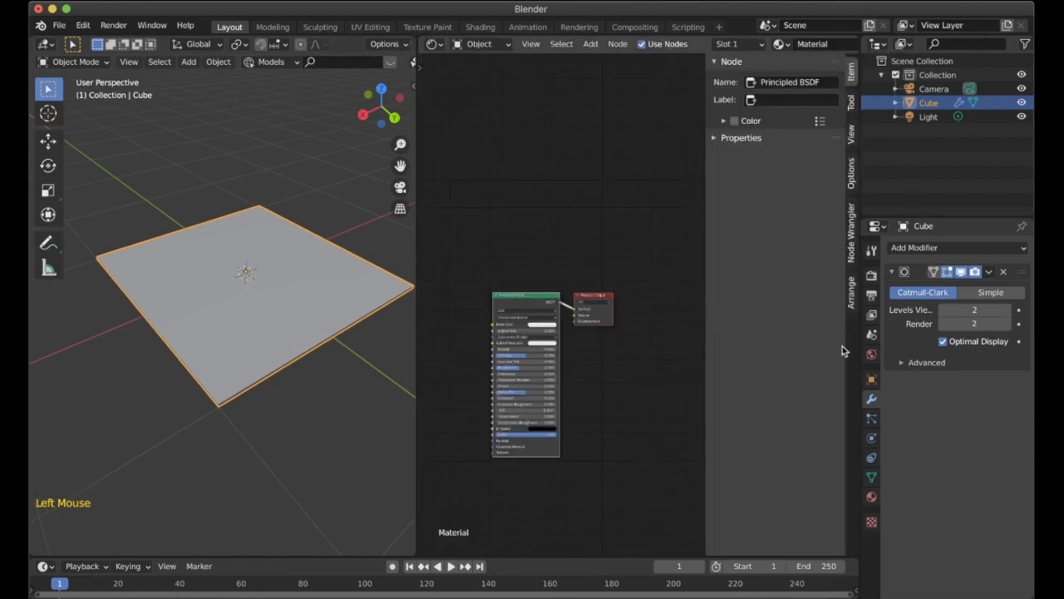
{"action": "scroll", "coordinate": [597, 335], "scroll_direction": "up", "scroll_amount": 1}
{"action": "key", "text": "n"}
{"action": "middle_click_drag", "start_coordinate": [598, 335], "coordinate": [793, 323]}
{"action": "scroll", "coordinate": [657, 282], "scroll_direction": "up", "scroll_amount": 4}
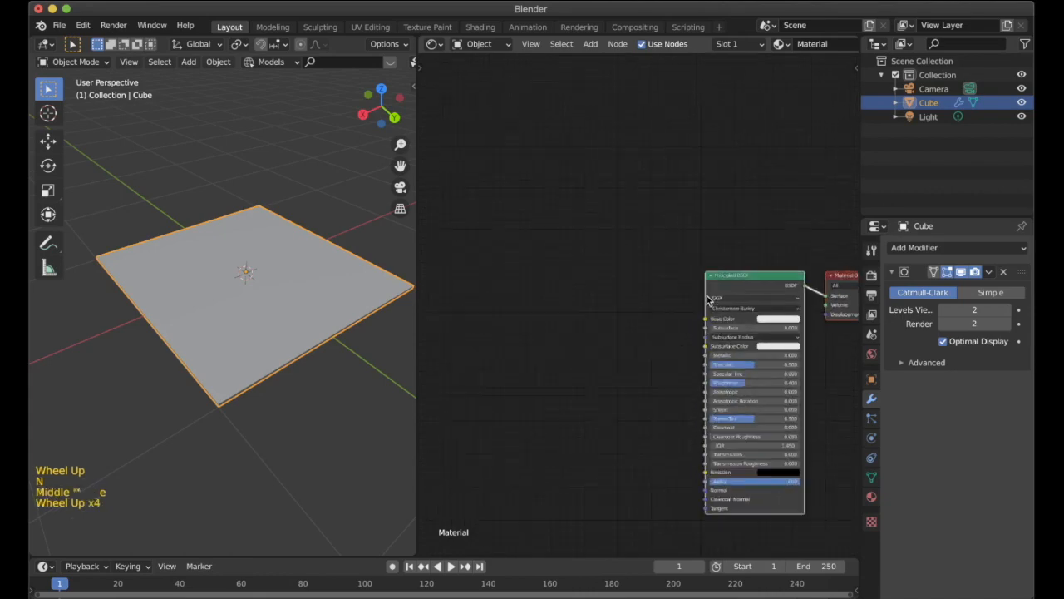
Build a Principled texture setup from all five images in the 2K-Cloth_4 folder.
{"action": "left_click", "coordinate": [657, 283]}
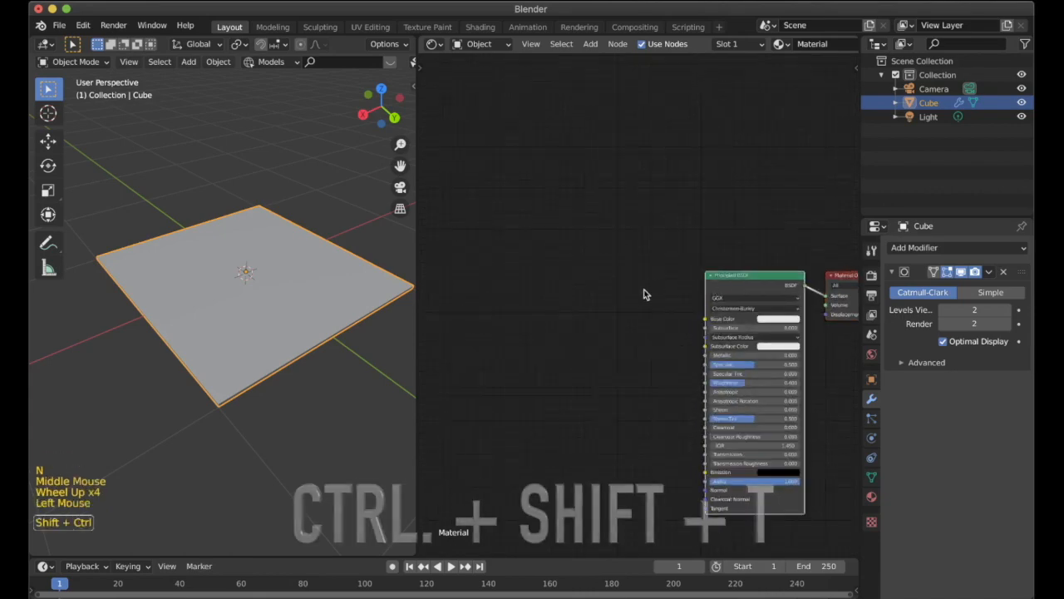
{"action": "key", "text": "ctrl+shift+t"}
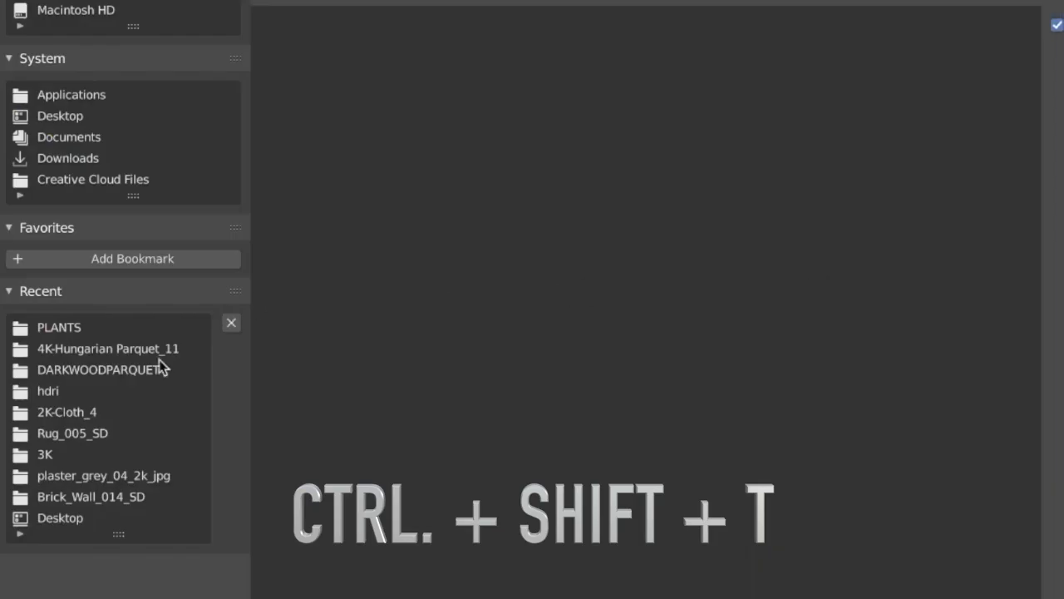
{"action": "left_click", "coordinate": [92, 410]}
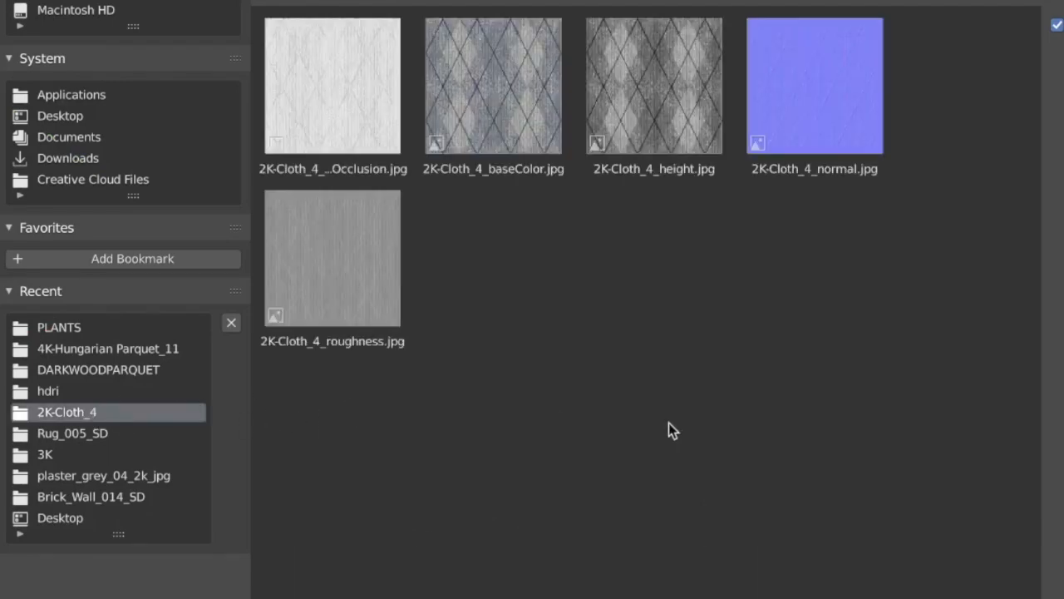
{"action": "left_click_drag", "start_coordinate": [815, 416], "coordinate": [346, 112]}
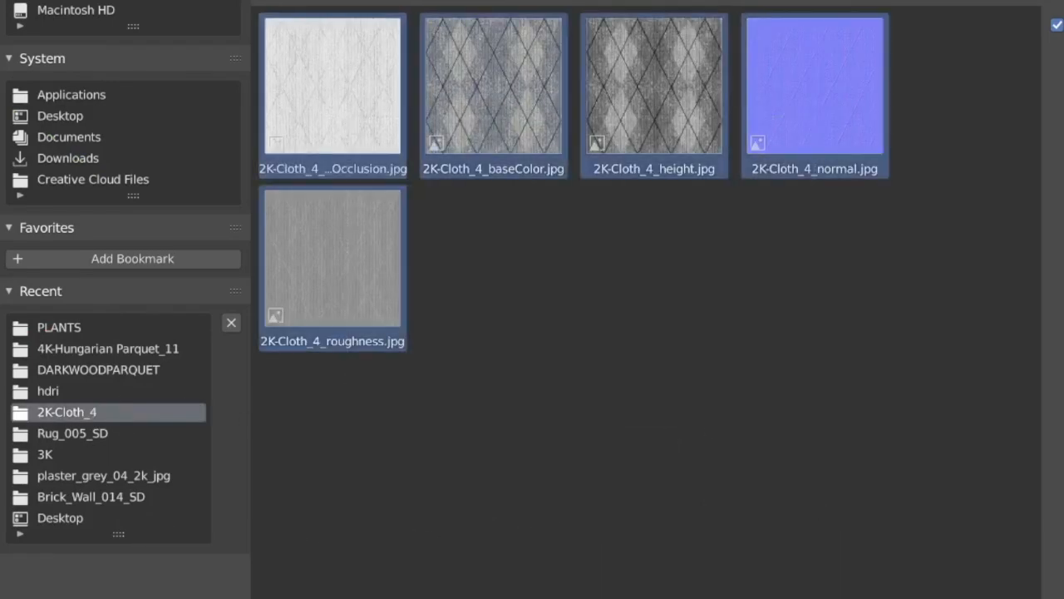
{"action": "left_click", "coordinate": [915, 549]}
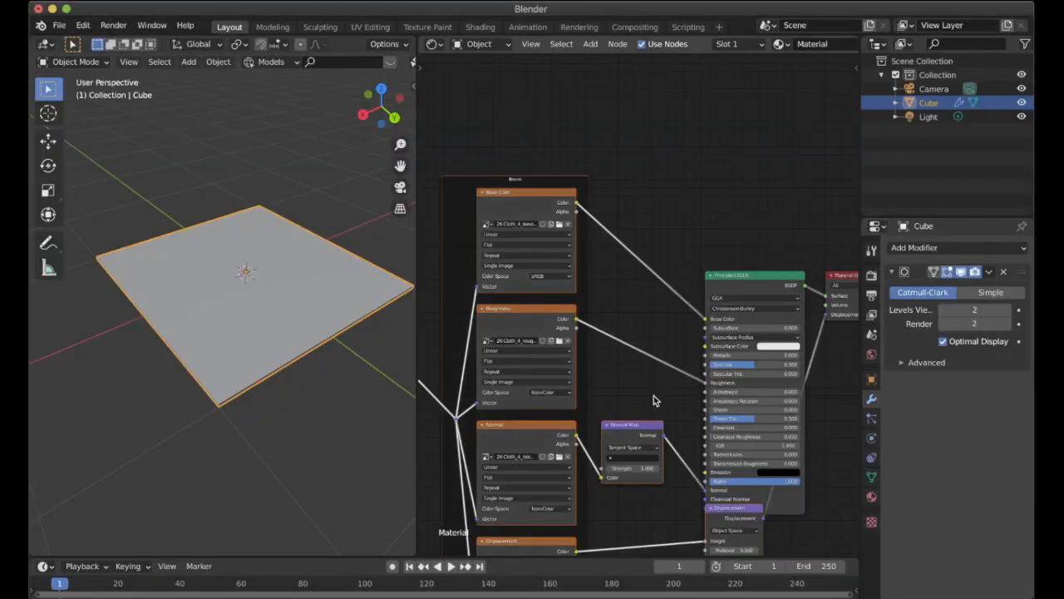
Delete the Displacement node and the displacement image texture node from the material.
{"action": "scroll", "coordinate": [655, 399], "scroll_direction": "down", "scroll_amount": 3}
{"action": "middle_click_drag", "start_coordinate": [655, 399], "coordinate": [649, 280]}
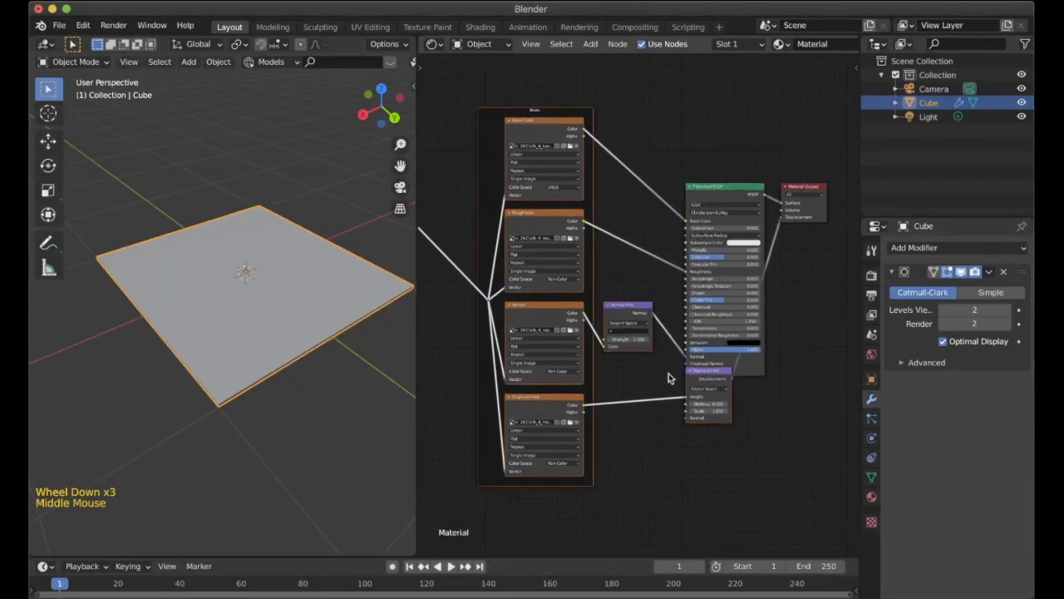
{"action": "scroll", "coordinate": [668, 378], "scroll_direction": "up", "scroll_amount": 3}
{"action": "left_click", "coordinate": [691, 420]}
{"action": "key", "text": "x"}
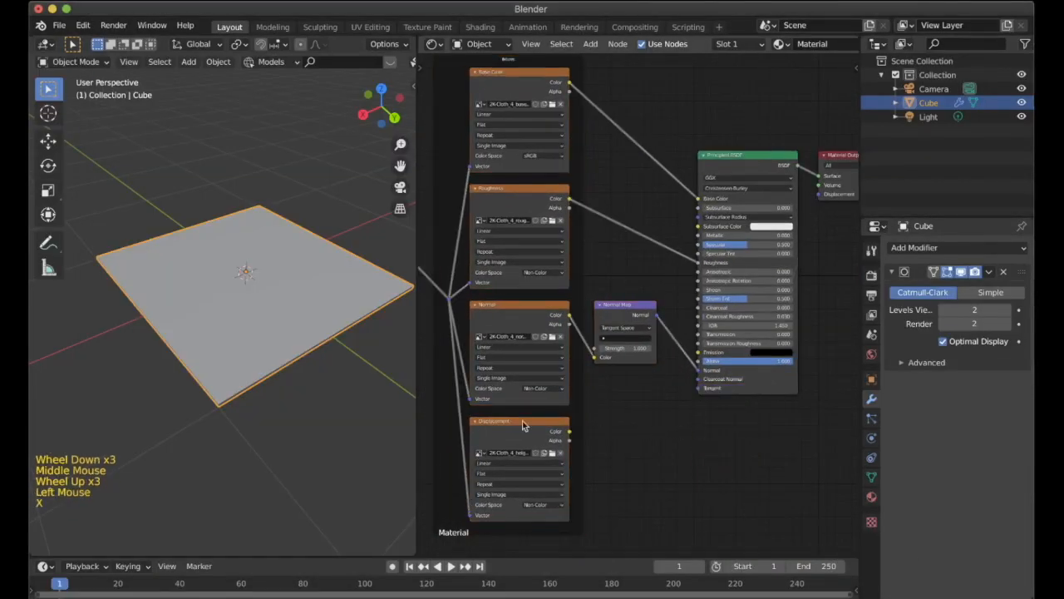
{"action": "left_click", "coordinate": [522, 421]}
{"action": "key", "text": "x"}
{"action": "middle_click_drag", "start_coordinate": [632, 382], "coordinate": [499, 440]}
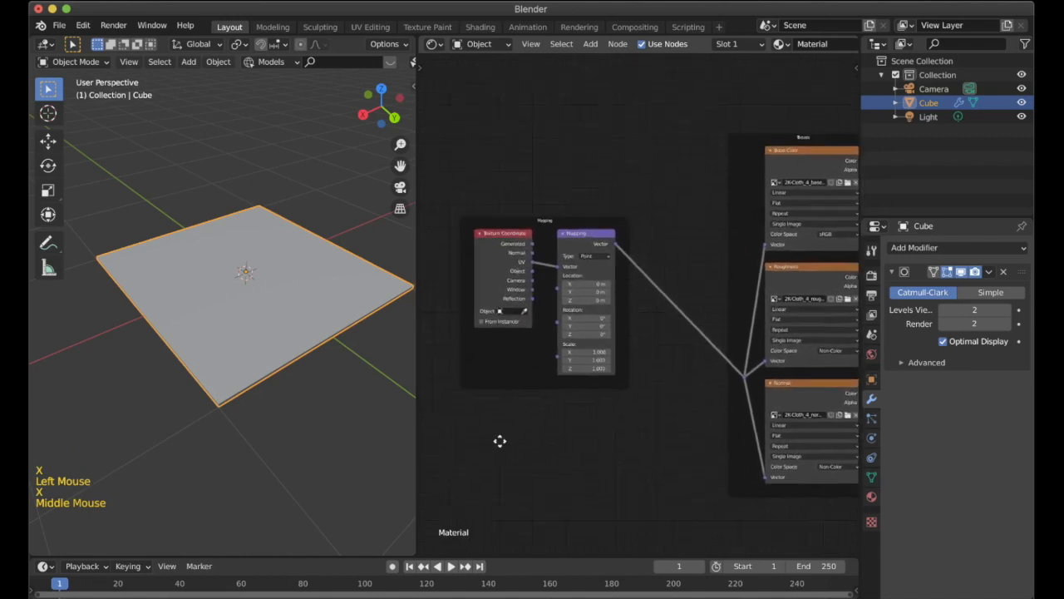
Add a Value node below the Texture Coordinate node and connect it to the Mapping node's Scale input.
{"action": "scroll", "coordinate": [615, 408], "scroll_direction": "up", "scroll_amount": 3}
{"action": "middle_click_drag", "start_coordinate": [616, 408], "coordinate": [587, 394]}
{"action": "scroll", "coordinate": [587, 394], "scroll_direction": "up", "scroll_amount": 3}
{"action": "key", "text": "shift+a"}
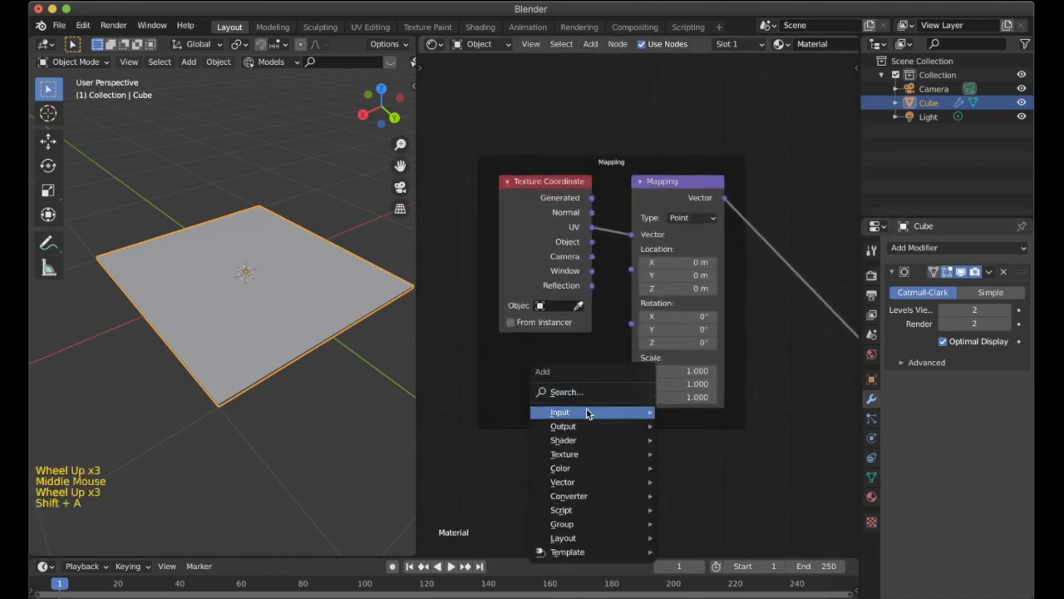
{"action": "mouse_move", "coordinate": [590, 412]}
{"action": "left_click", "coordinate": [691, 372]}
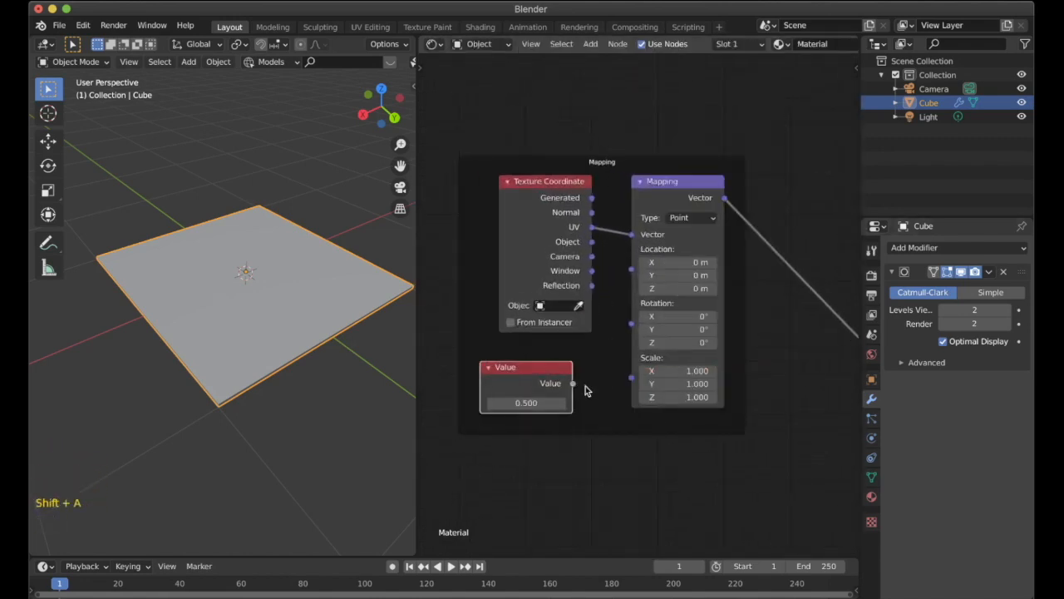
{"action": "left_click", "coordinate": [584, 390]}
{"action": "left_click_drag", "start_coordinate": [632, 382], "coordinate": [633, 382]}
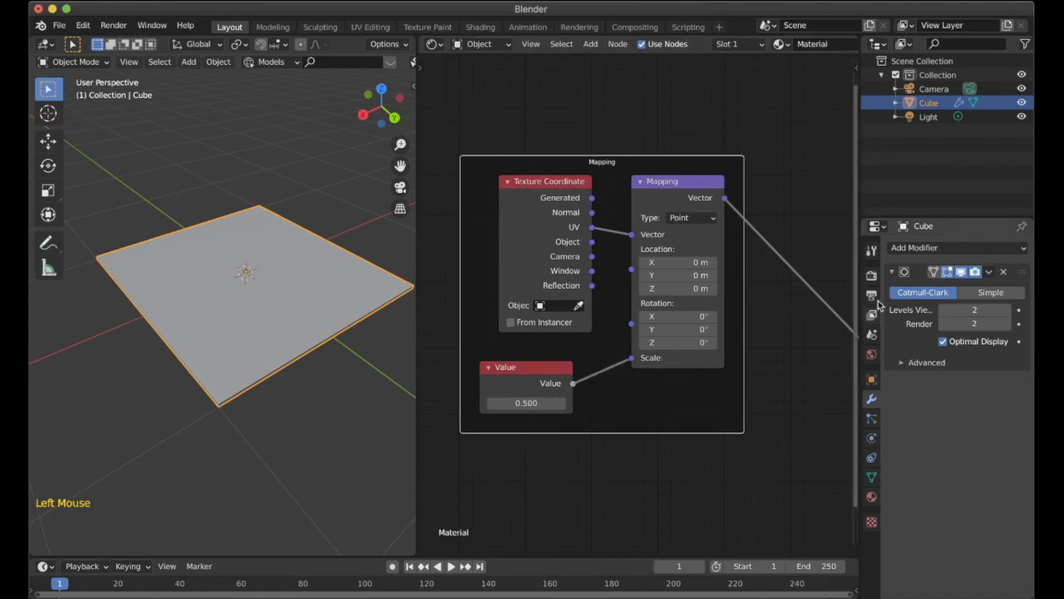
Set the scene's render engine to Cycles.
{"action": "left_click", "coordinate": [871, 276]}
{"action": "left_click", "coordinate": [970, 295]}
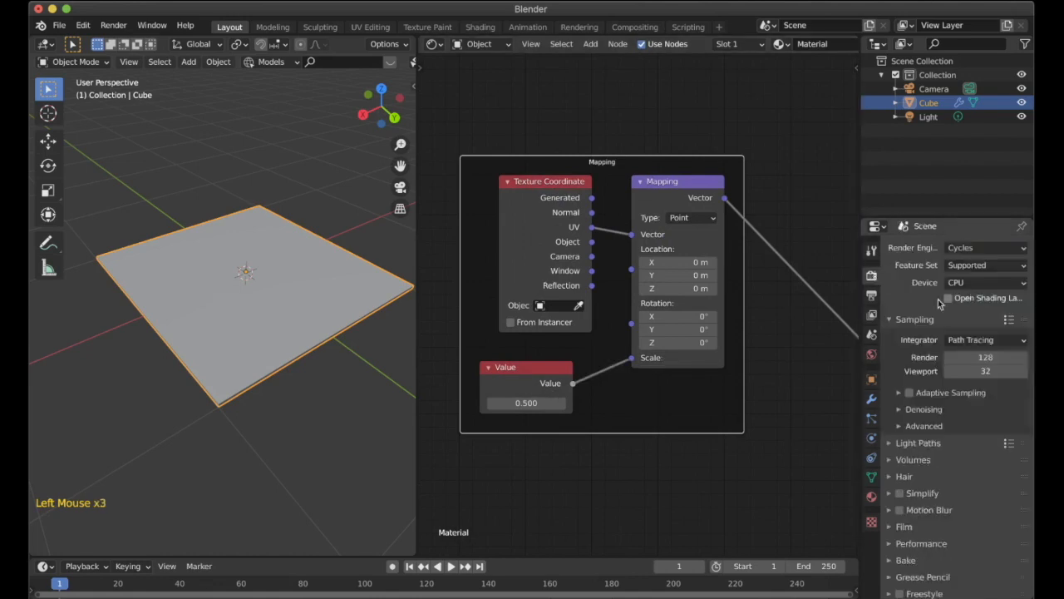
Select the point light and move it about -3.8 m along the X axis.
{"action": "scroll", "coordinate": [258, 271], "scroll_direction": "down", "scroll_amount": 6}
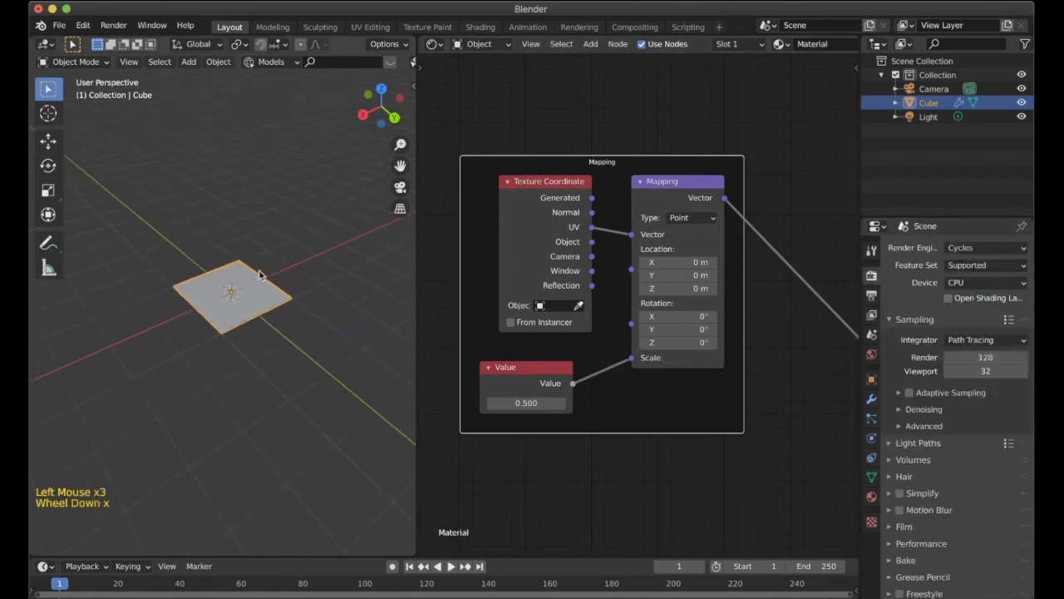
{"action": "scroll", "coordinate": [258, 269], "scroll_direction": "up", "scroll_amount": 4}
{"action": "middle_click_drag", "start_coordinate": [258, 269], "coordinate": [138, 299]}
{"action": "scroll", "coordinate": [335, 223], "scroll_direction": "down", "scroll_amount": 9}
{"action": "scroll", "coordinate": [276, 254], "scroll_direction": "up", "scroll_amount": 4}
{"action": "scroll", "coordinate": [275, 255], "scroll_direction": "down", "scroll_amount": 2}
{"action": "left_click", "coordinate": [138, 299]}
{"action": "left_click", "coordinate": [138, 279]}
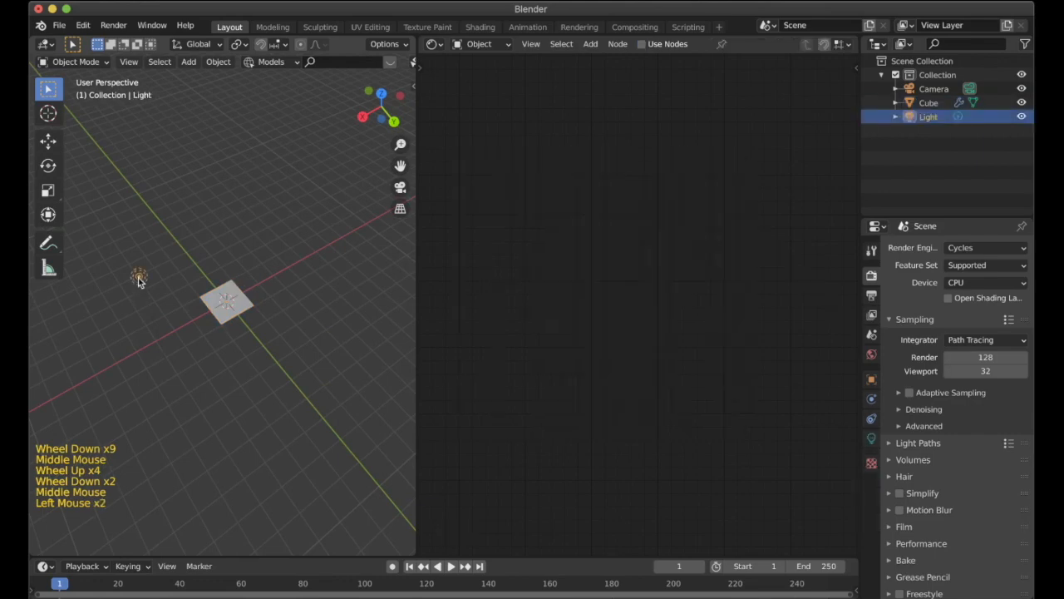
{"action": "key", "text": "g"}
{"action": "key", "text": "x"}
{"action": "key", "text": "g"}
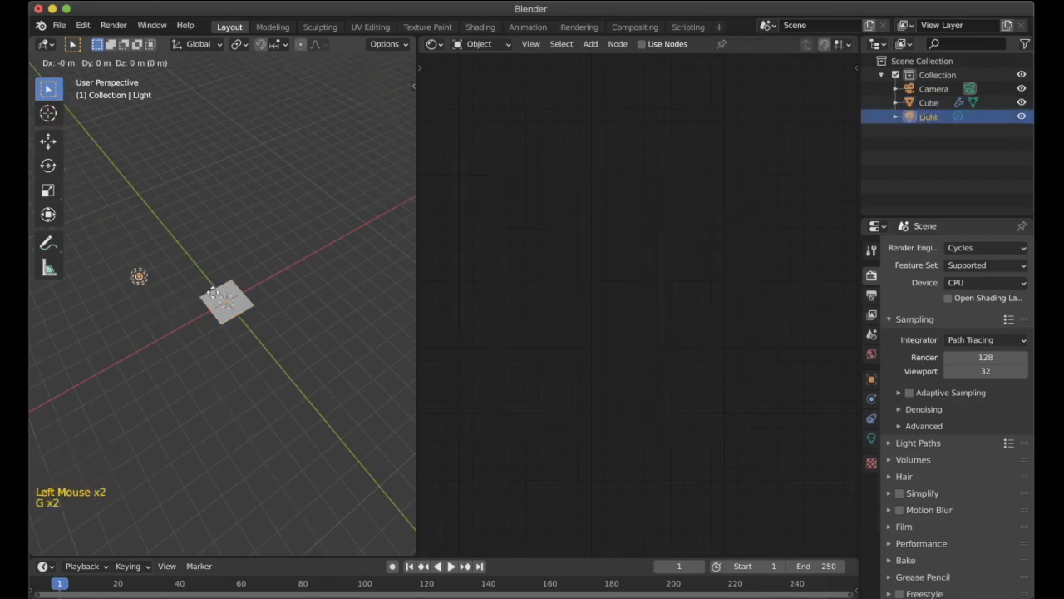
{"action": "left_click", "coordinate": [313, 246]}
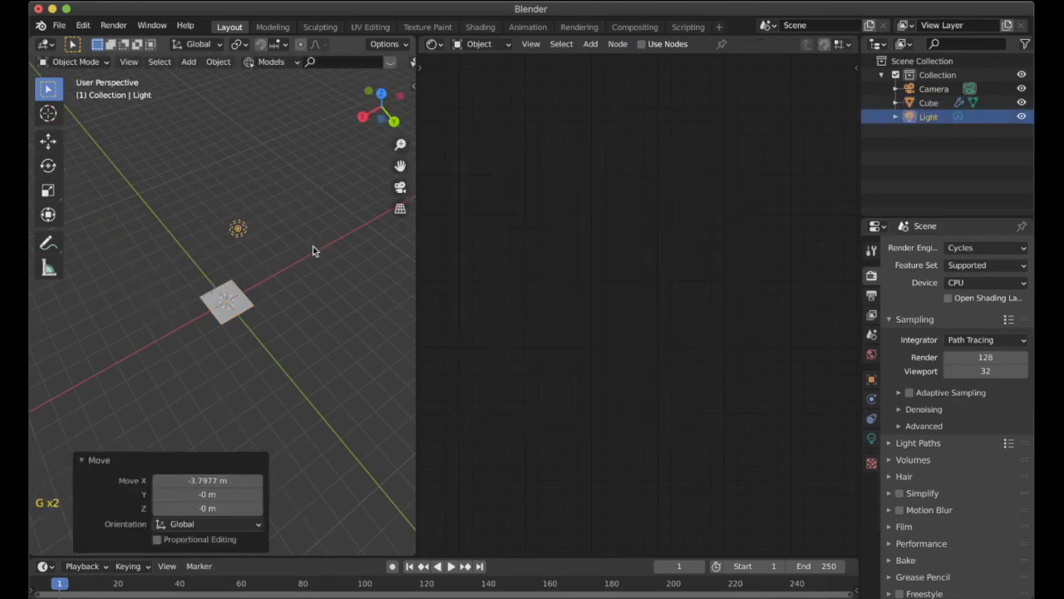
Lower the light about 4.5 m along Z and shift it freely to sit just above the plate.
{"action": "key", "text": "g"}
{"action": "key", "text": "z"}
{"action": "left_click", "coordinate": [297, 365]}
{"action": "key", "text": "g"}
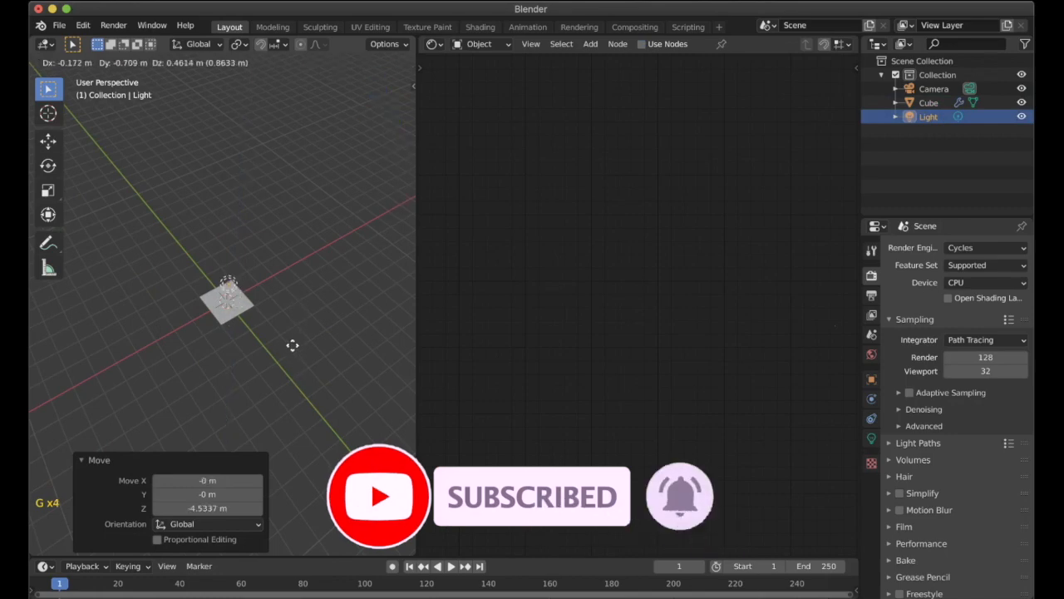
{"action": "left_click", "coordinate": [292, 346]}
Centre the light over the plate in top view by about 0.11 m in X and 0.3 m in Y, and lower it about 0.33 m.
{"action": "key", "text": "KP_7"}
{"action": "scroll", "coordinate": [290, 353], "scroll_direction": "up", "scroll_amount": 1}
{"action": "scroll", "coordinate": [291, 352], "scroll_direction": "up", "scroll_amount": 6}
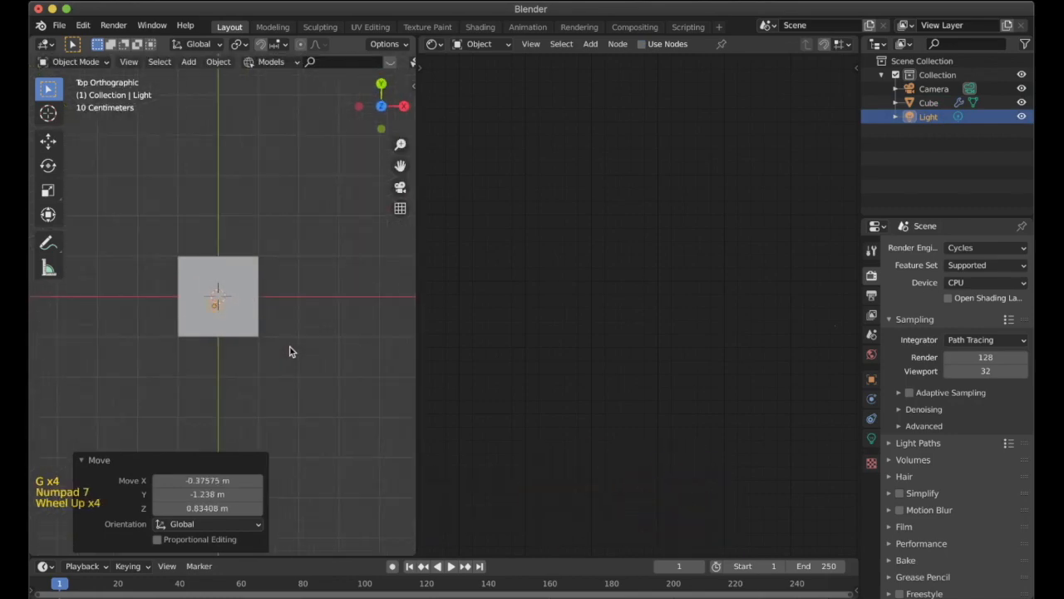
{"action": "key", "text": "g"}
{"action": "left_click", "coordinate": [286, 331]}
{"action": "middle_click_drag", "start_coordinate": [285, 330], "coordinate": [214, 266]}
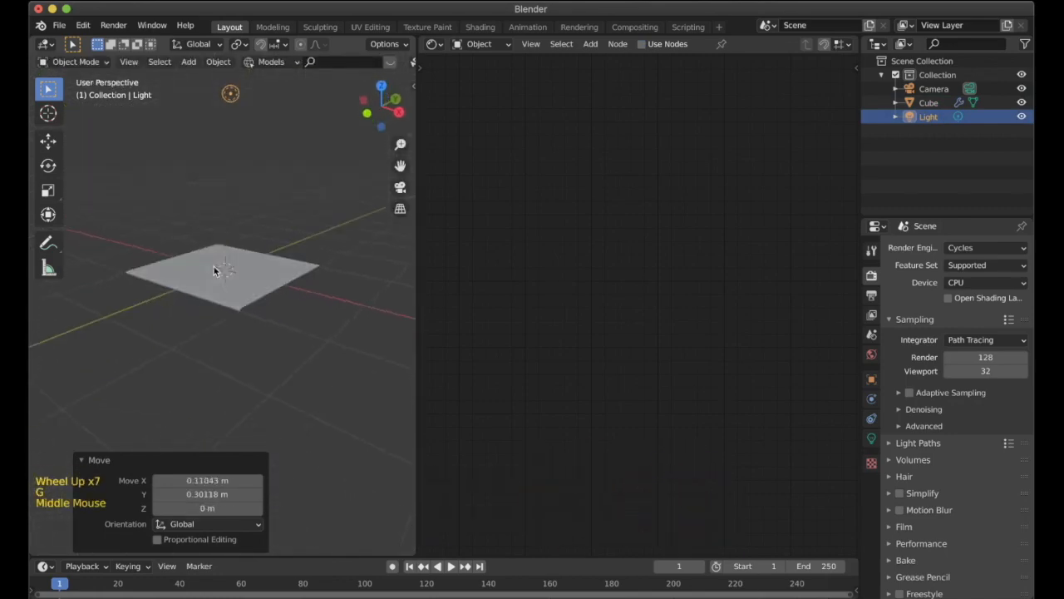
{"action": "scroll", "coordinate": [266, 171], "scroll_direction": "up", "scroll_amount": 1}
{"action": "key", "text": "g"}
{"action": "key", "text": "z"}
{"action": "left_click", "coordinate": [260, 206]}
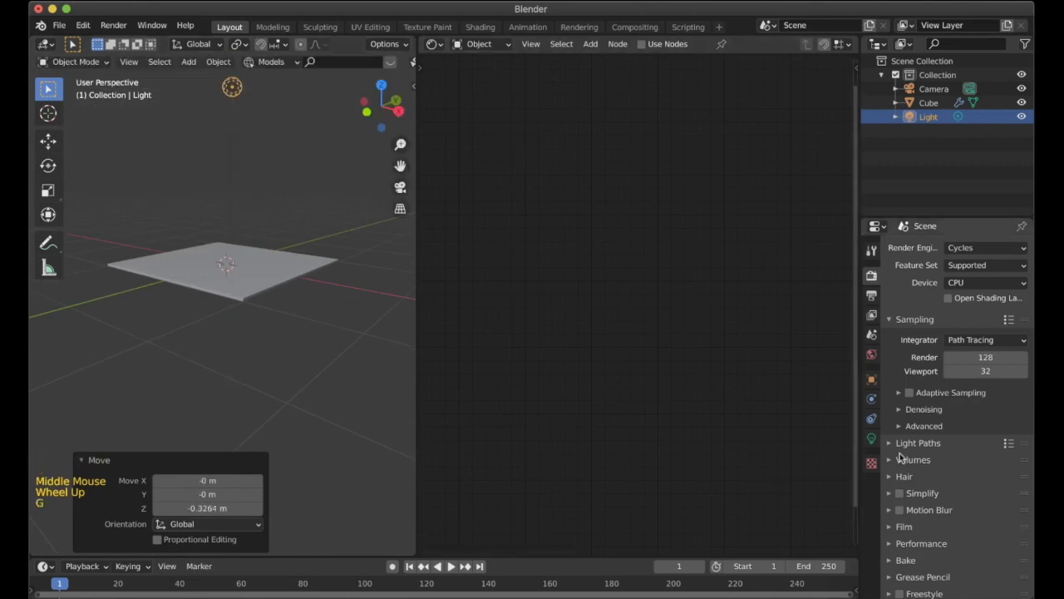
Set the point light's power to 100 W.
{"action": "left_click", "coordinate": [871, 438]}
{"action": "double_click", "coordinate": [977, 340]}
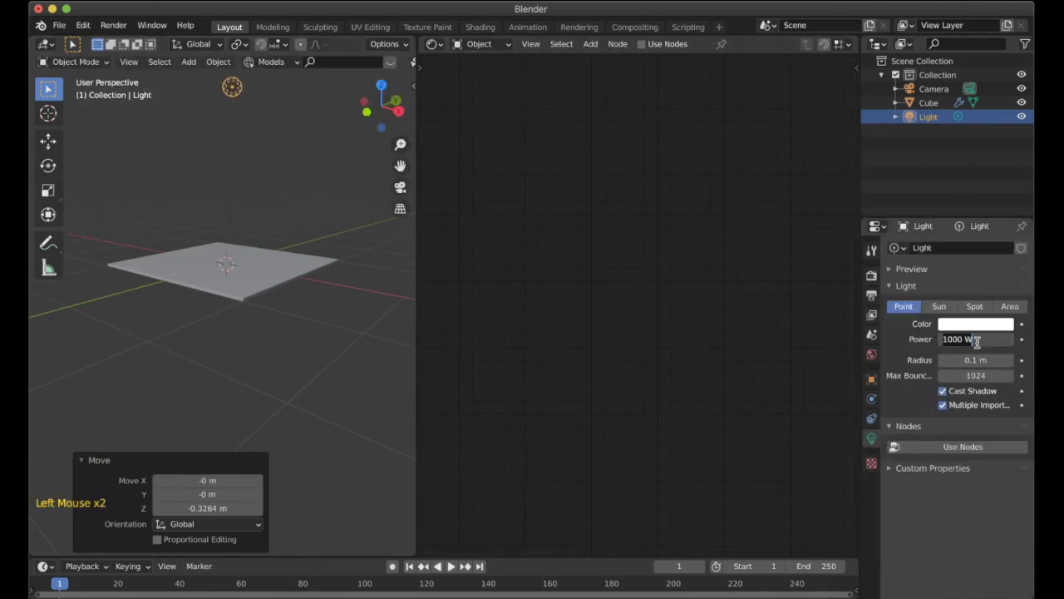
{"action": "type", "text": "100"}
{"action": "key", "text": "Return"}
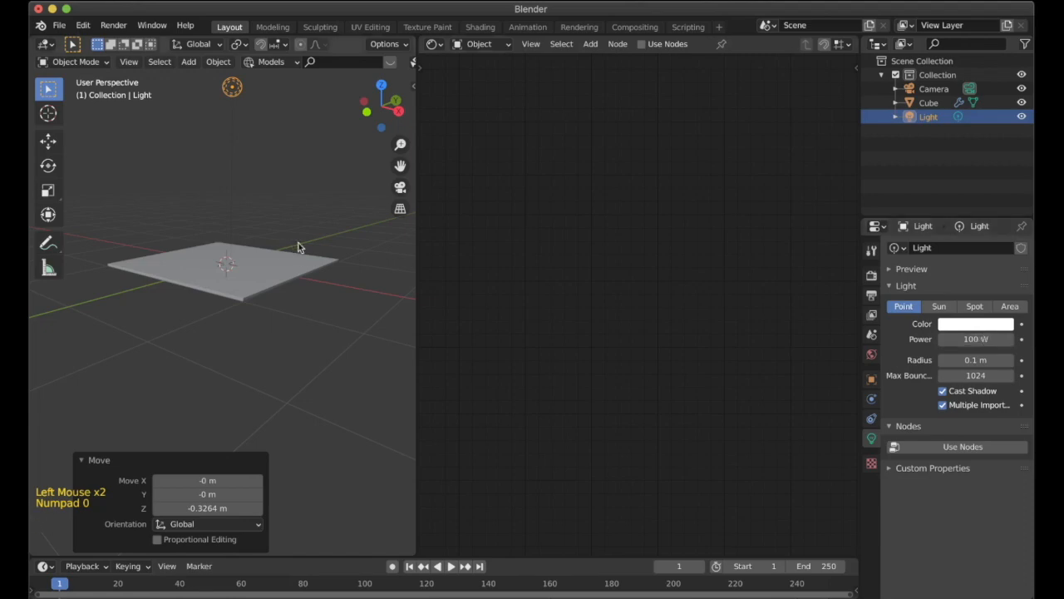
Show the viewport in Rendered shading and select the plate to bring up its material nodes.
{"action": "scroll", "coordinate": [297, 244], "scroll_direction": "up", "scroll_amount": 3}
{"action": "key", "text": "z"}
{"action": "mouse_move", "coordinate": [290, 213]}
{"action": "middle_mouse_down"}
{"action": "mouse_move", "coordinate": [280, 299]}
{"action": "mouse_move", "coordinate": [337, 296]}
{"action": "middle_mouse_up"}
{"action": "left_click", "coordinate": [339, 295]}
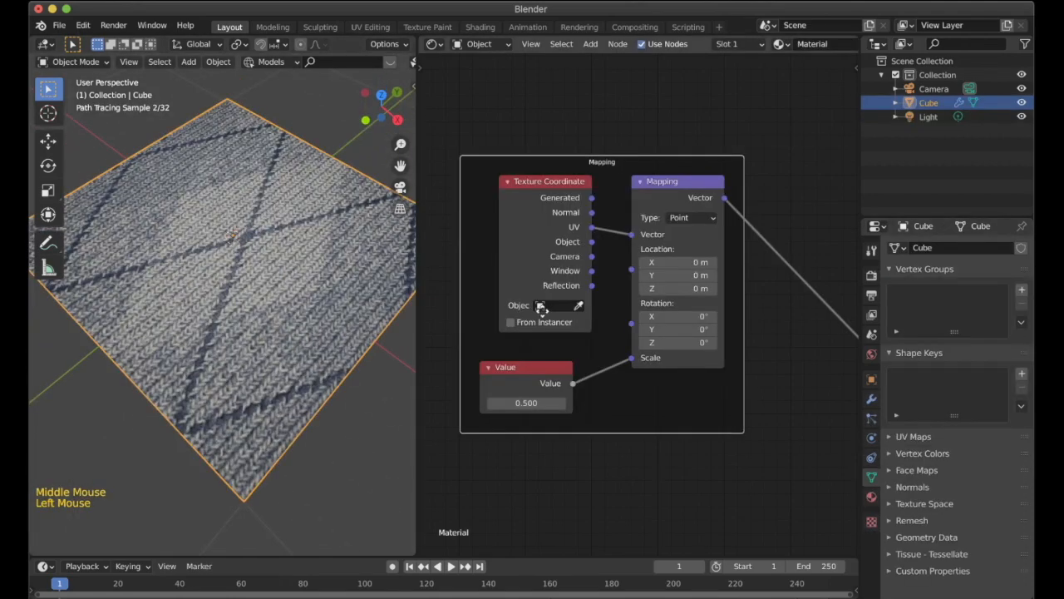
Set the Value node driving the texture scale to 2, check the tiling, and return the viewport to Solid shading.
{"action": "middle_click_drag", "start_coordinate": [529, 412], "coordinate": [618, 412]}
{"action": "left_click", "coordinate": [614, 401]}
{"action": "type", "text": "2"}
{"action": "key", "text": "Return"}
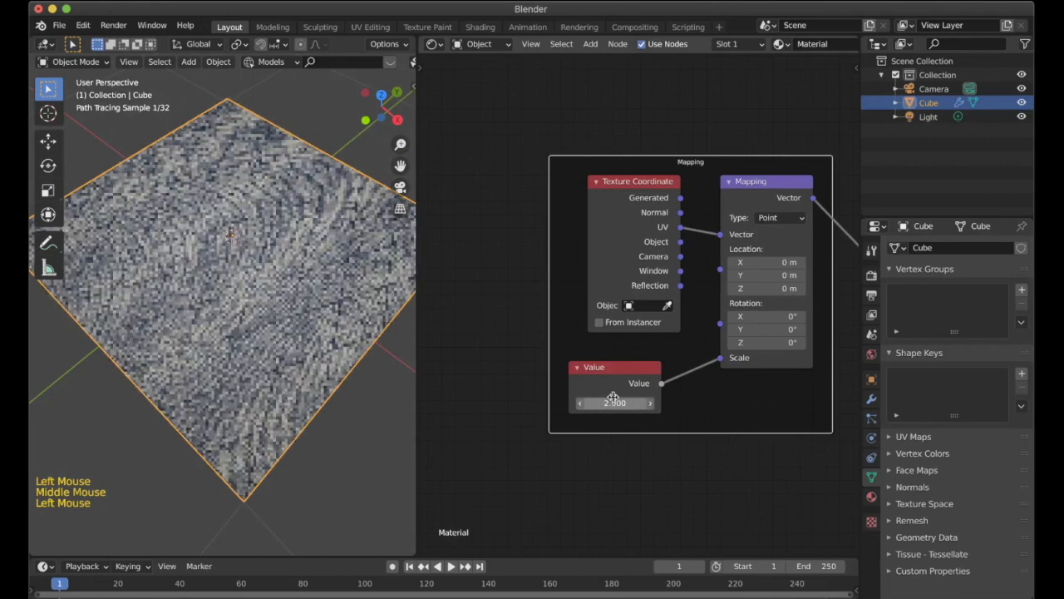
{"action": "key", "text": "z"}
{"action": "key", "text": "z"}
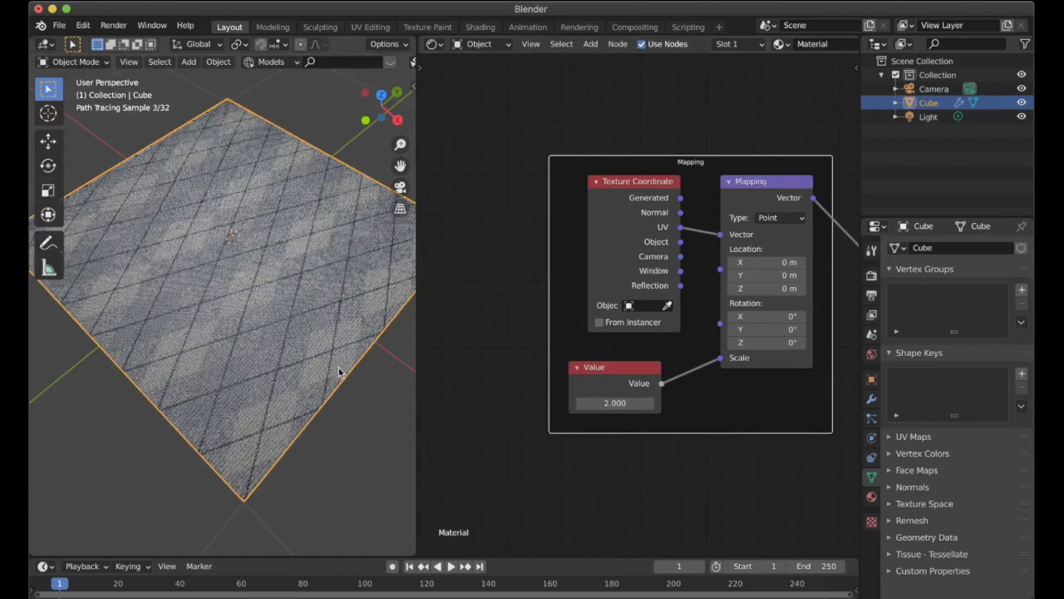
{"action": "key", "text": "z"}
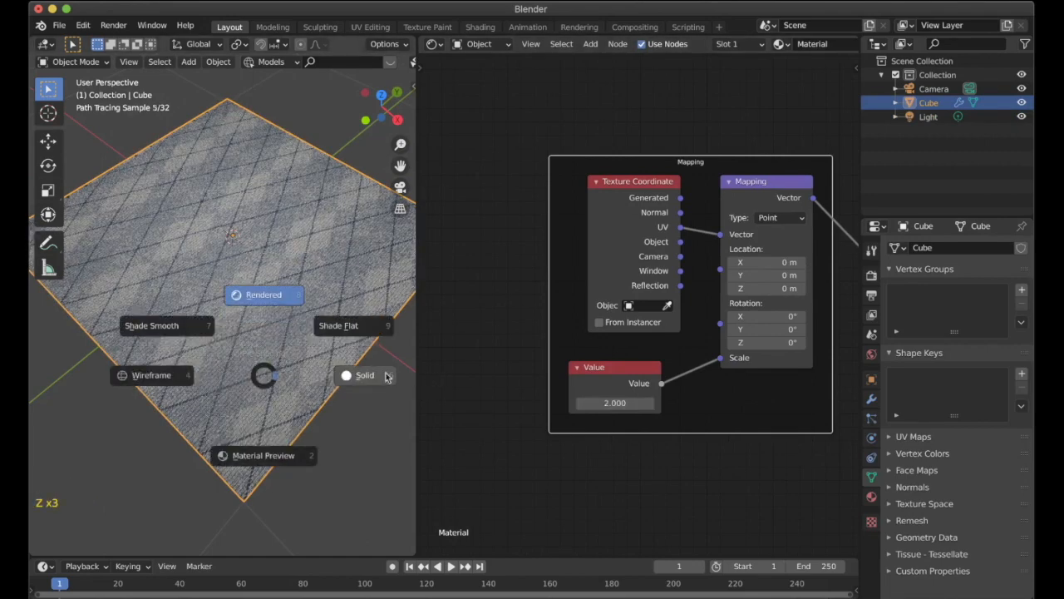
{"action": "middle_click_drag", "start_coordinate": [271, 374], "coordinate": [267, 333]}
Save the file as rug-main.
{"action": "key", "text": "super+s"}
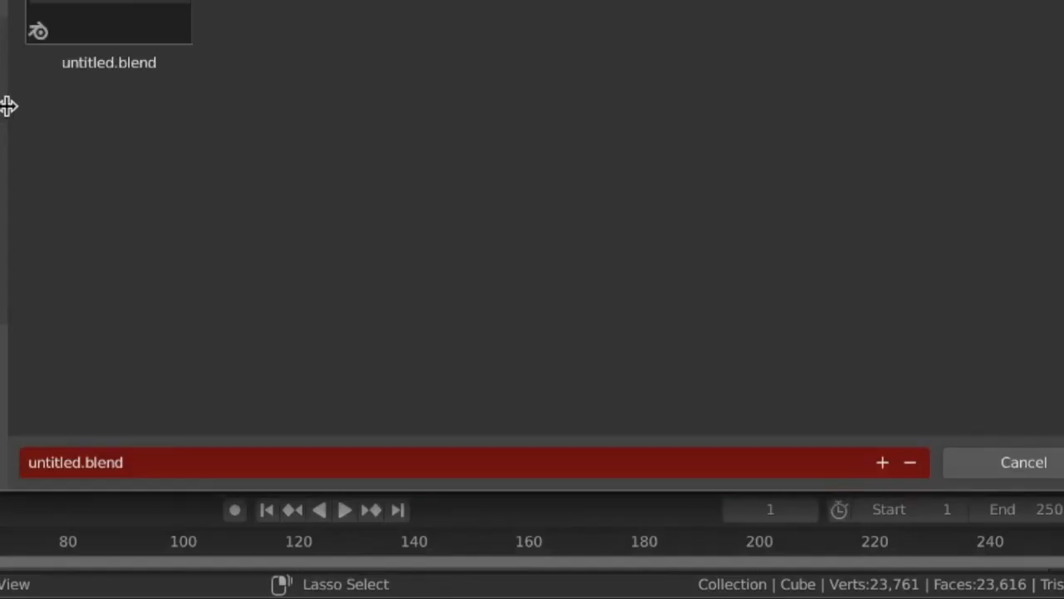
{"action": "left_click", "coordinate": [141, 462]}
{"action": "type", "text": "rug-main"}
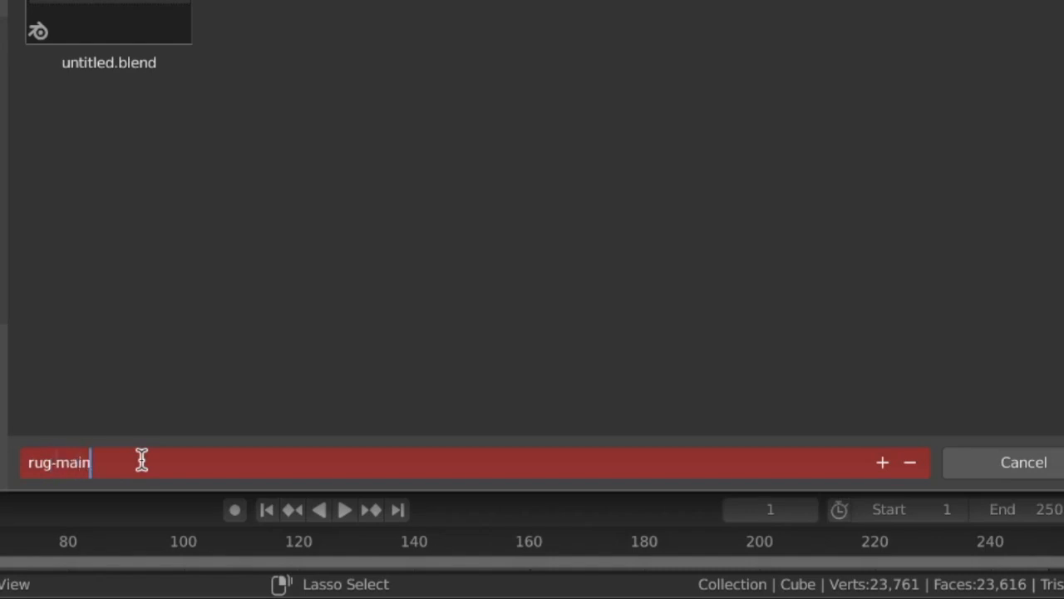
{"action": "key", "text": "Return"}
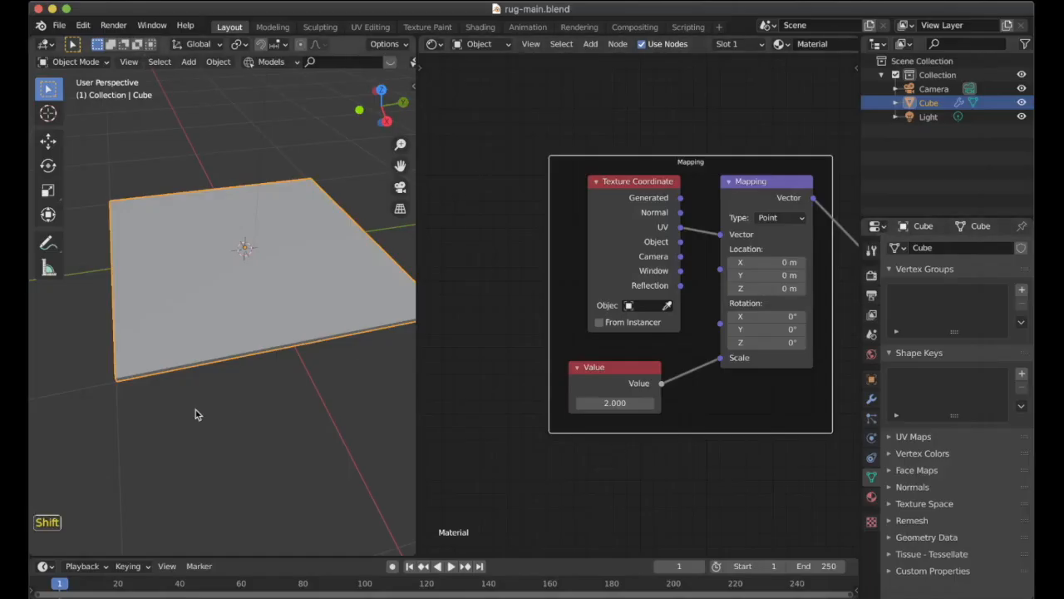
Add a Displace modifier to the plate and create a new texture for it.
{"action": "middle_click_drag", "start_coordinate": [197, 410], "coordinate": [209, 432], "text": "shift"}
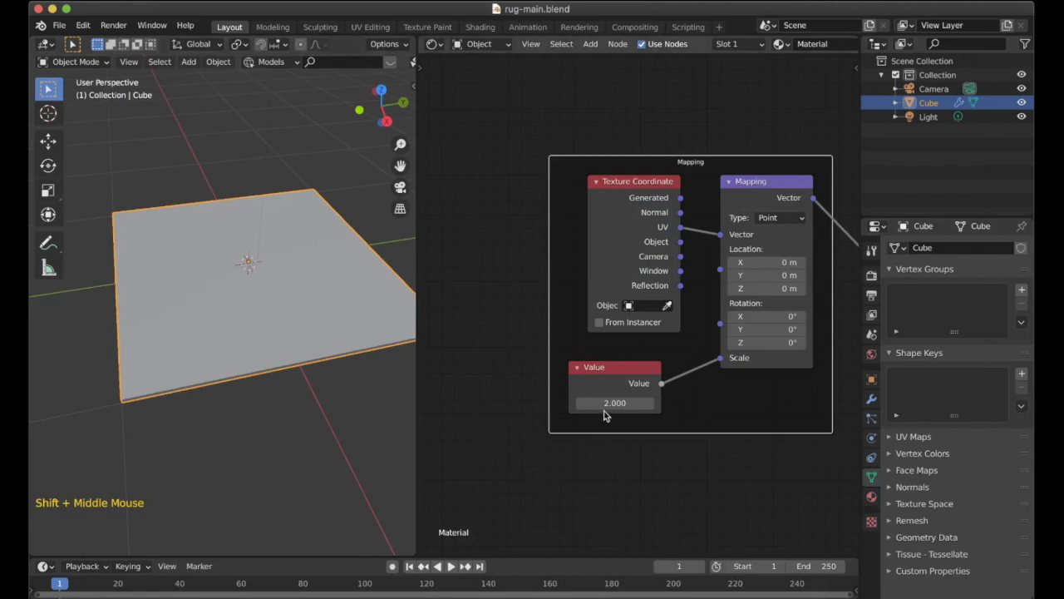
{"action": "scroll", "coordinate": [608, 408], "scroll_direction": "down", "scroll_amount": 4}
{"action": "middle_click_drag", "start_coordinate": [824, 412], "coordinate": [666, 413]}
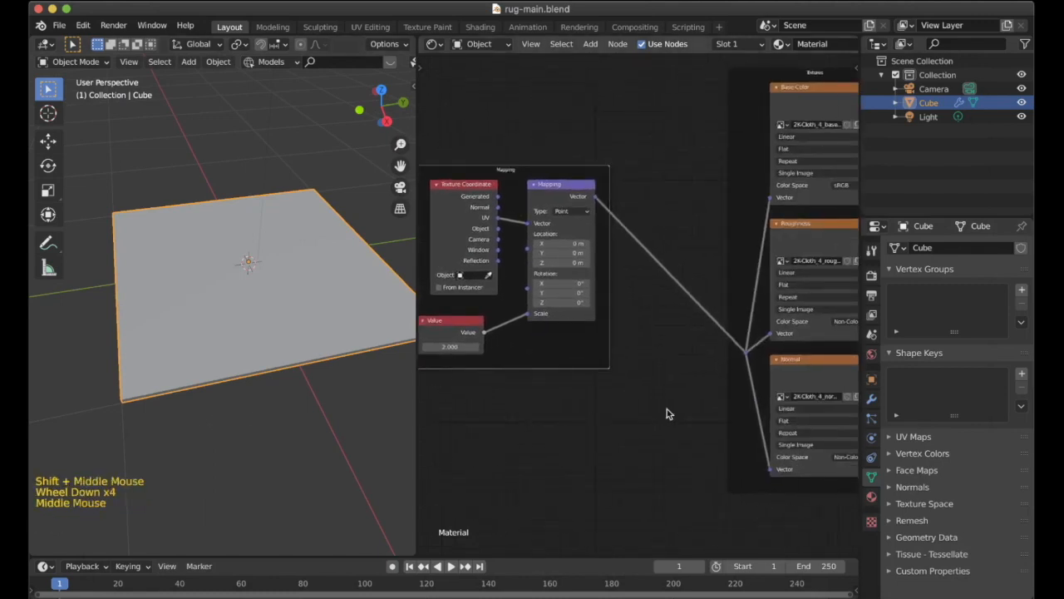
{"action": "left_click", "coordinate": [872, 398]}
{"action": "left_click", "coordinate": [900, 248]}
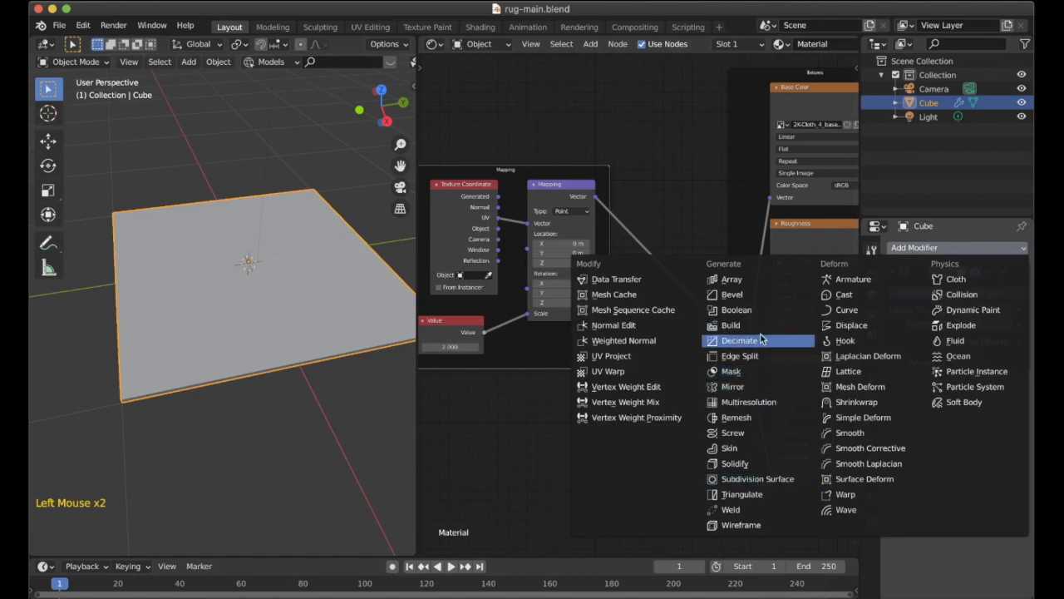
{"action": "left_click", "coordinate": [852, 325]}
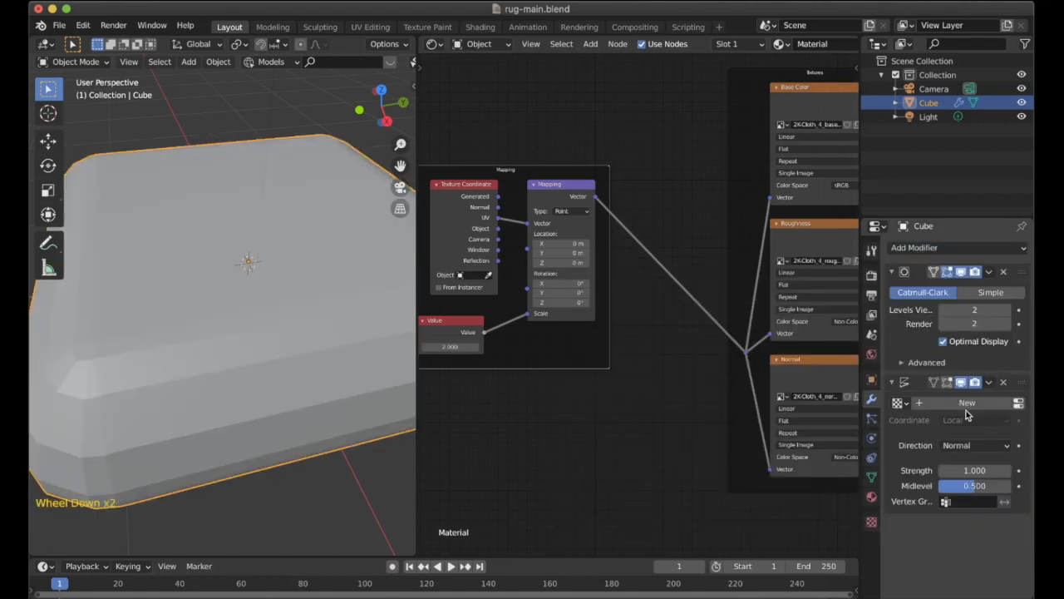
{"action": "left_click", "coordinate": [967, 403]}
{"action": "middle_click_drag", "start_coordinate": [246, 361], "coordinate": [249, 346]}
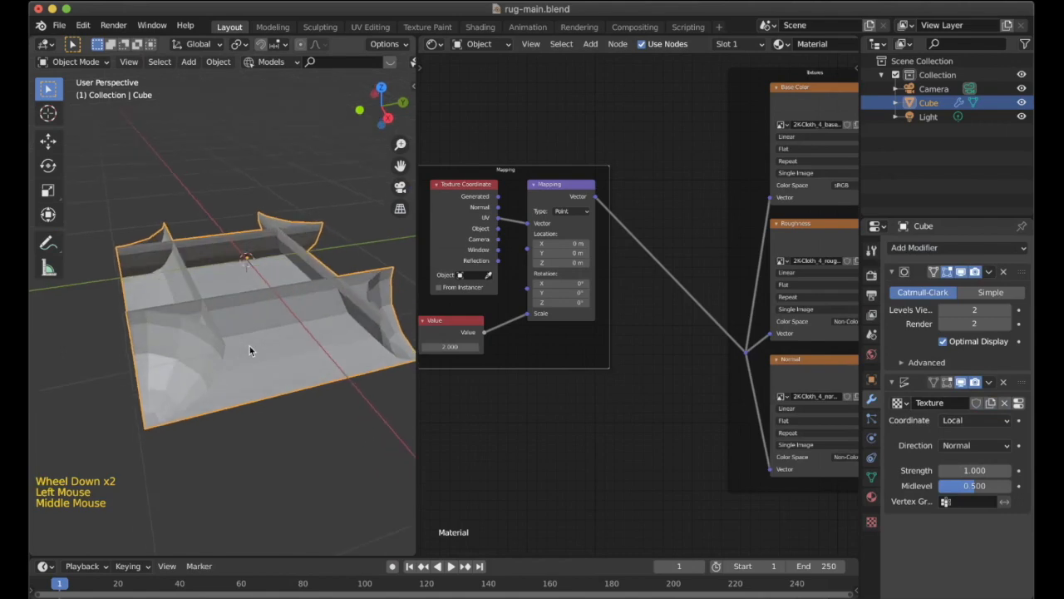
Load 2K-Cloth_4_height.jpg from the 2K-Cloth_4 folder as the image of the displacement texture.
{"action": "left_click", "coordinate": [870, 521]}
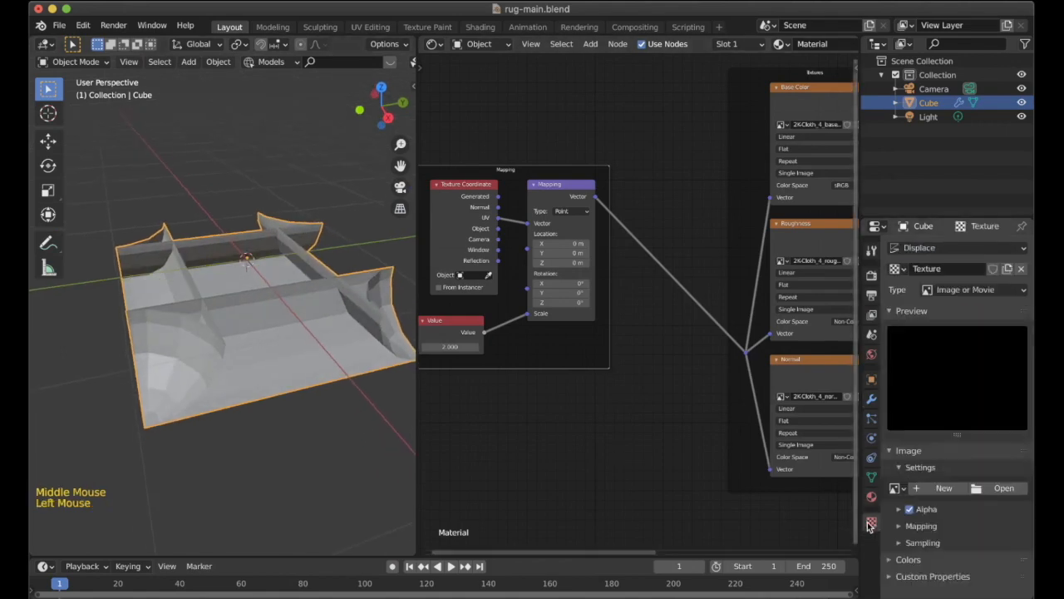
{"action": "left_click", "coordinate": [1004, 488]}
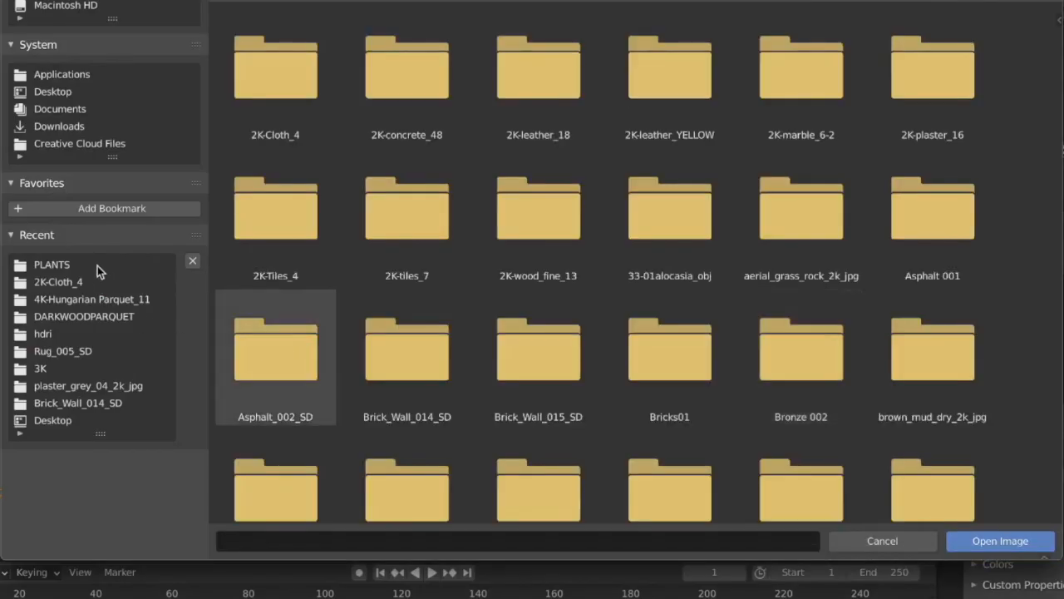
{"action": "left_click", "coordinate": [98, 283]}
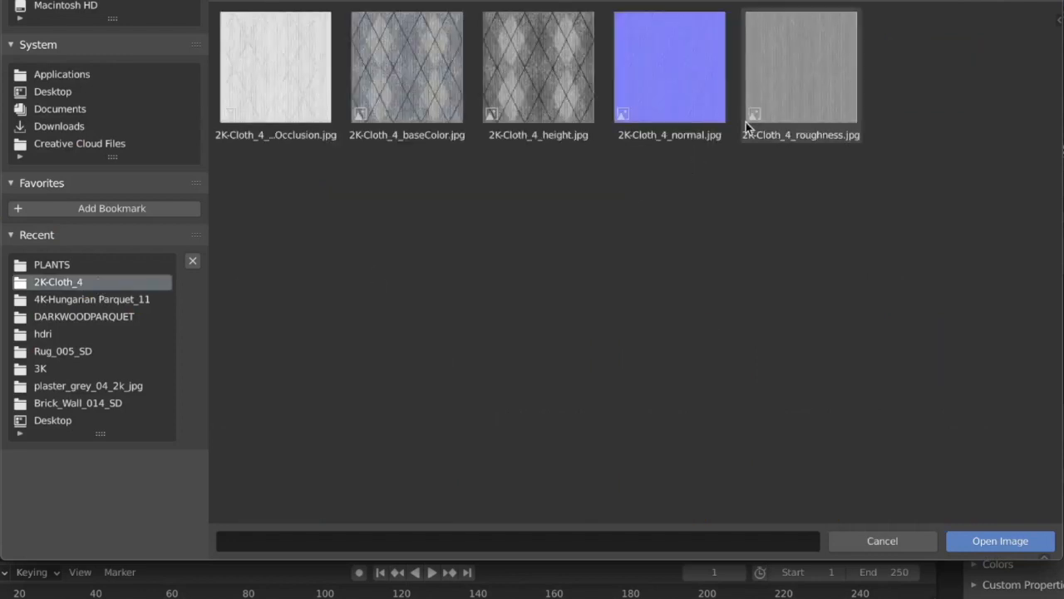
{"action": "left_click", "coordinate": [546, 109]}
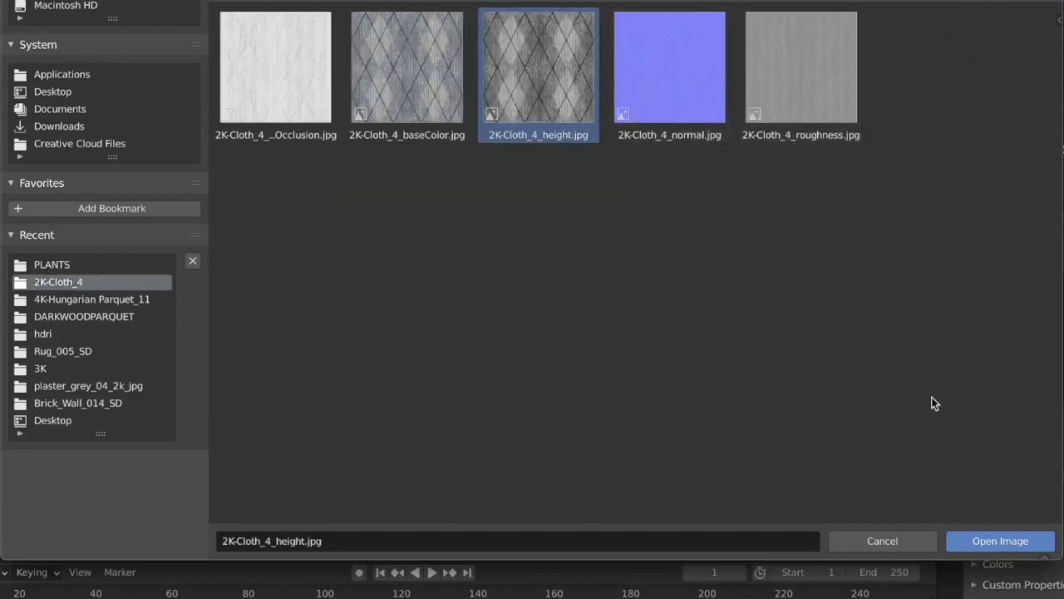
{"action": "left_click", "coordinate": [978, 538]}
{"action": "middle_click_drag", "start_coordinate": [259, 331], "coordinate": [256, 313]}
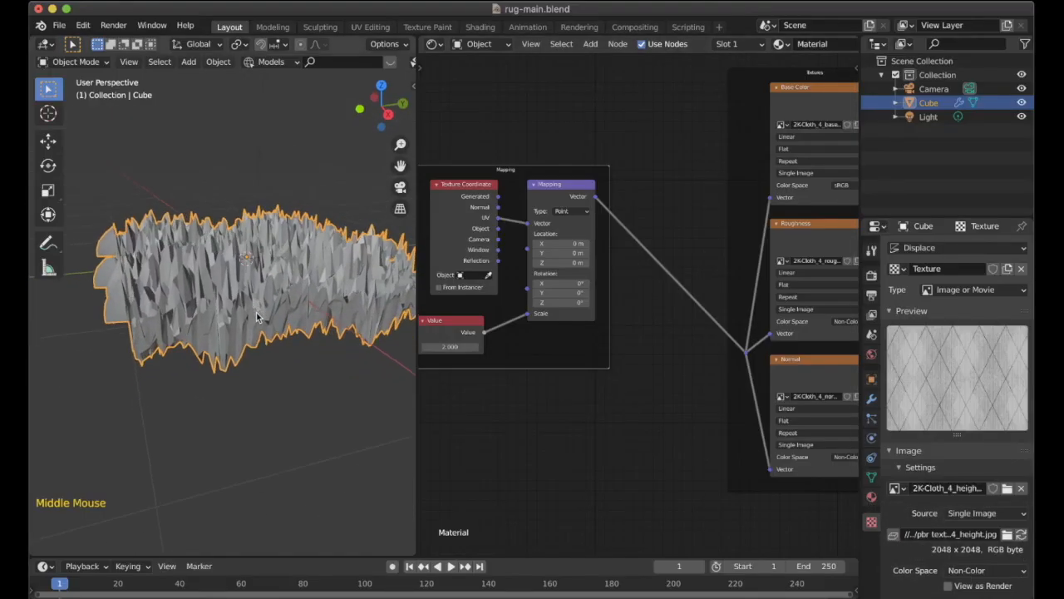
Set the Displace modifier's strength to 0.03.
{"action": "left_click", "coordinate": [872, 400]}
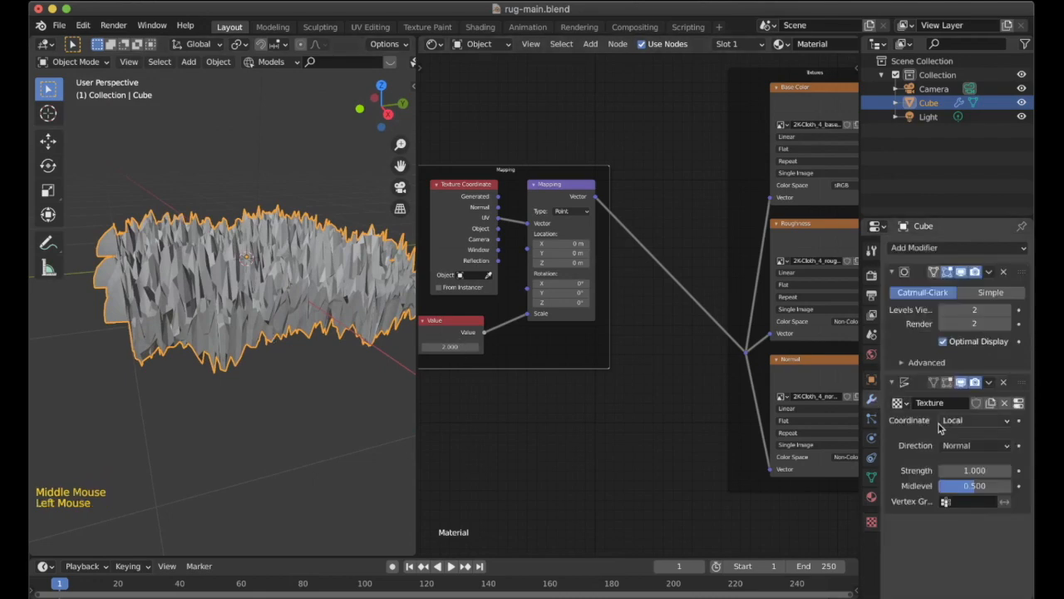
{"action": "double_click", "coordinate": [966, 470]}
{"action": "type", "text": "0.0"}
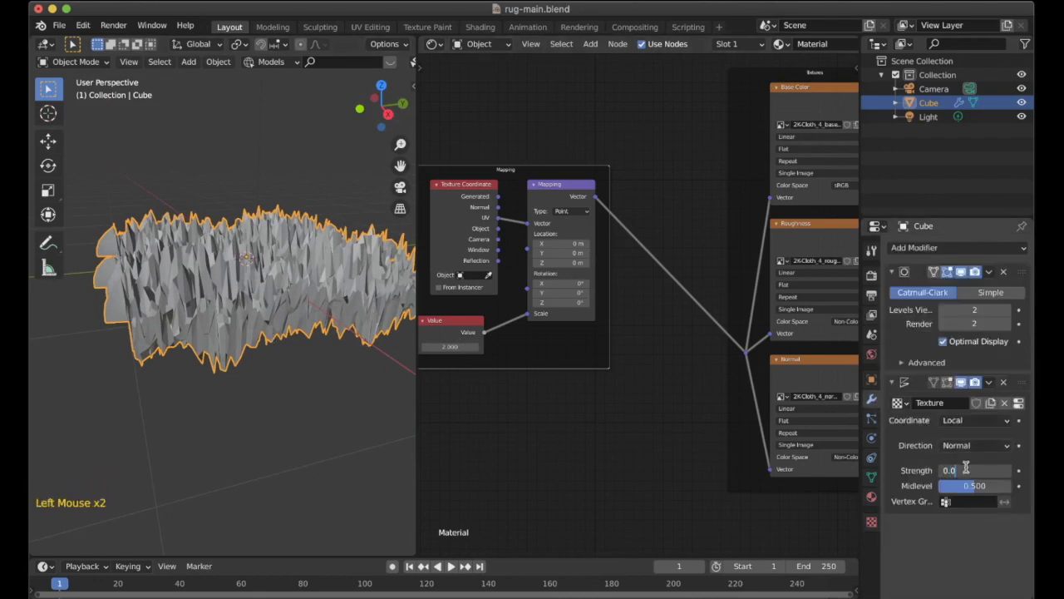
{"action": "type", "text": "3"}
{"action": "key", "text": "Return"}
Examine the displaced rug surface and its edge up close in Rendered shading.
{"action": "scroll", "coordinate": [317, 327], "scroll_direction": "up", "scroll_amount": 3}
{"action": "middle_click_drag", "start_coordinate": [317, 327], "coordinate": [318, 340]}
{"action": "key", "text": "z"}
{"action": "left_click", "coordinate": [250, 269]}
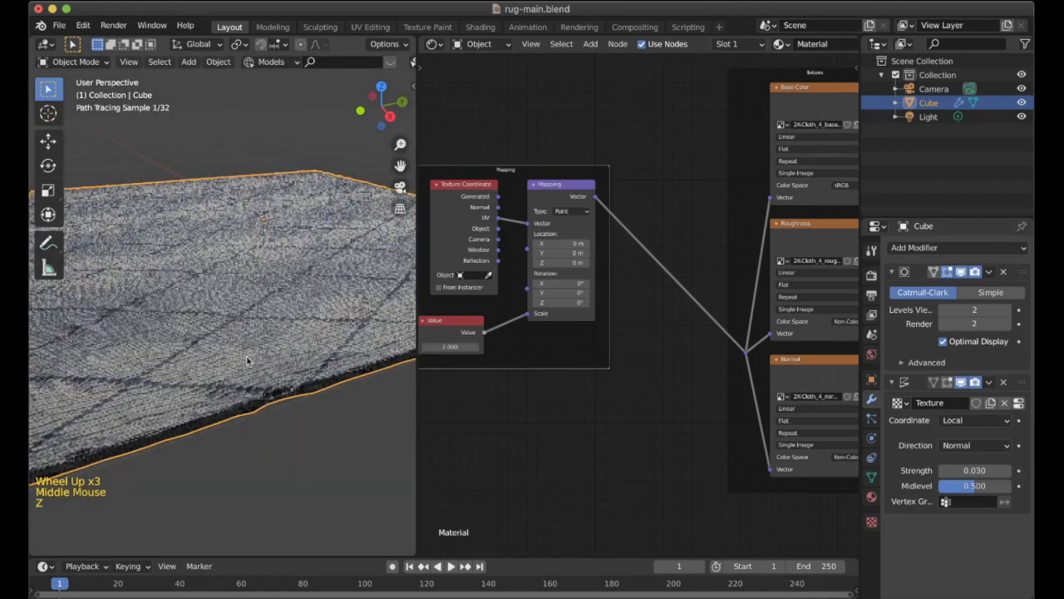
{"action": "mouse_move", "coordinate": [250, 416]}
{"action": "middle_mouse_down"}
{"action": "mouse_move", "coordinate": [288, 430]}
{"action": "mouse_move", "coordinate": [326, 407]}
{"action": "mouse_move", "coordinate": [302, 368]}
{"action": "mouse_move", "coordinate": [316, 378]}
{"action": "middle_mouse_up"}
{"action": "scroll", "coordinate": [316, 378], "scroll_direction": "up", "scroll_amount": 2}
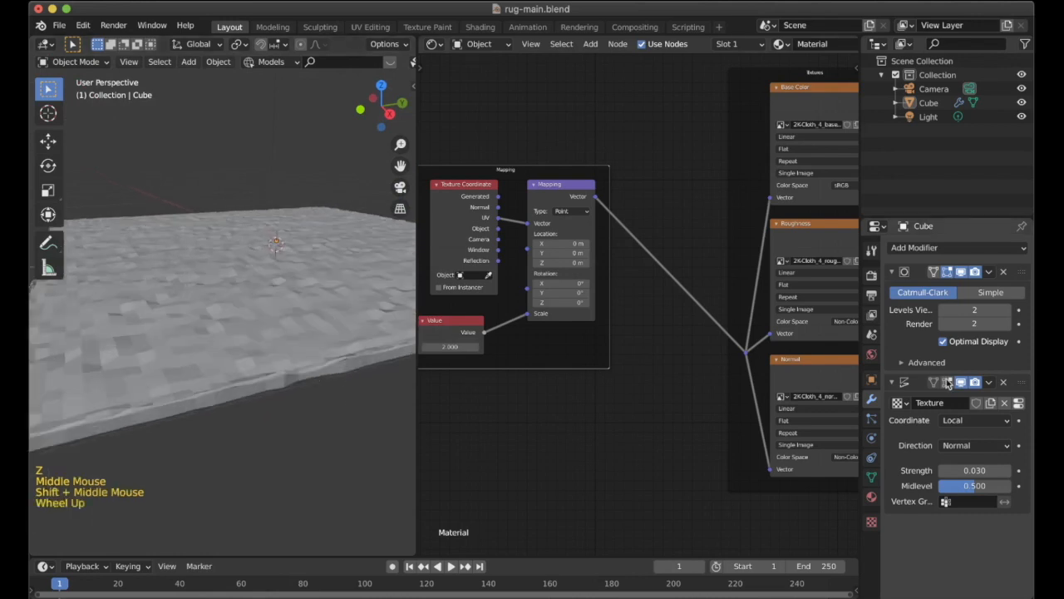
Extend the 3D view over the node editor area and add a Hair particle system with Advanced options to the plate.
{"action": "left_click", "coordinate": [892, 383]}
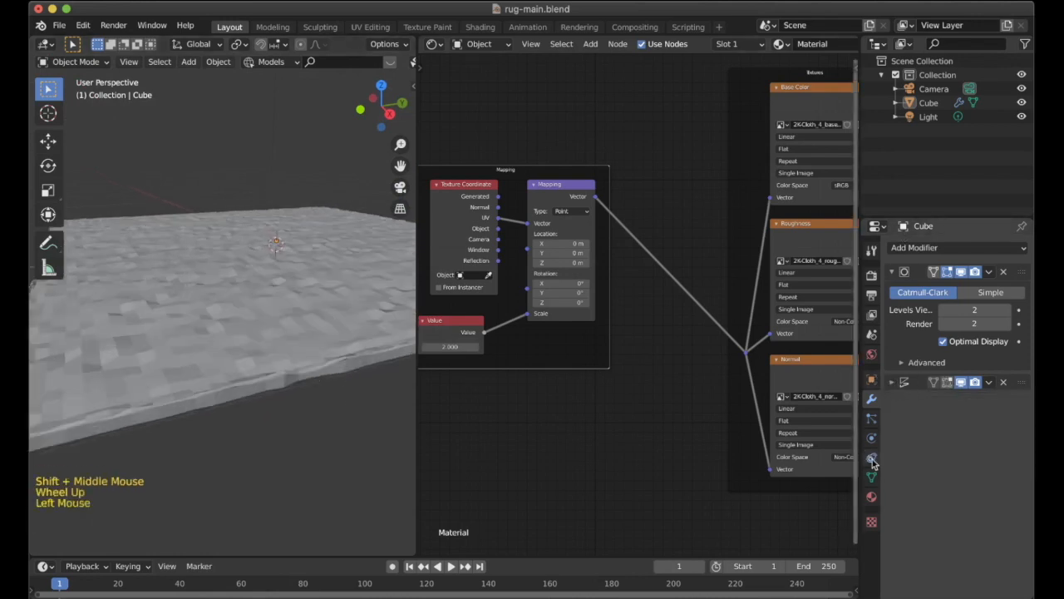
{"action": "left_click", "coordinate": [872, 419]}
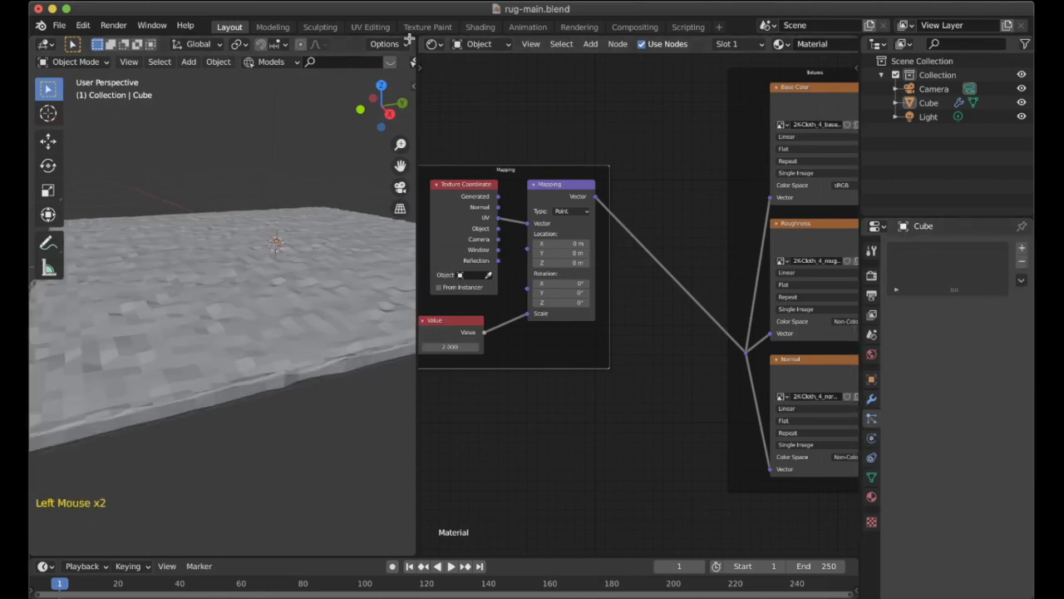
{"action": "left_click_drag", "start_coordinate": [409, 39], "coordinate": [468, 49]}
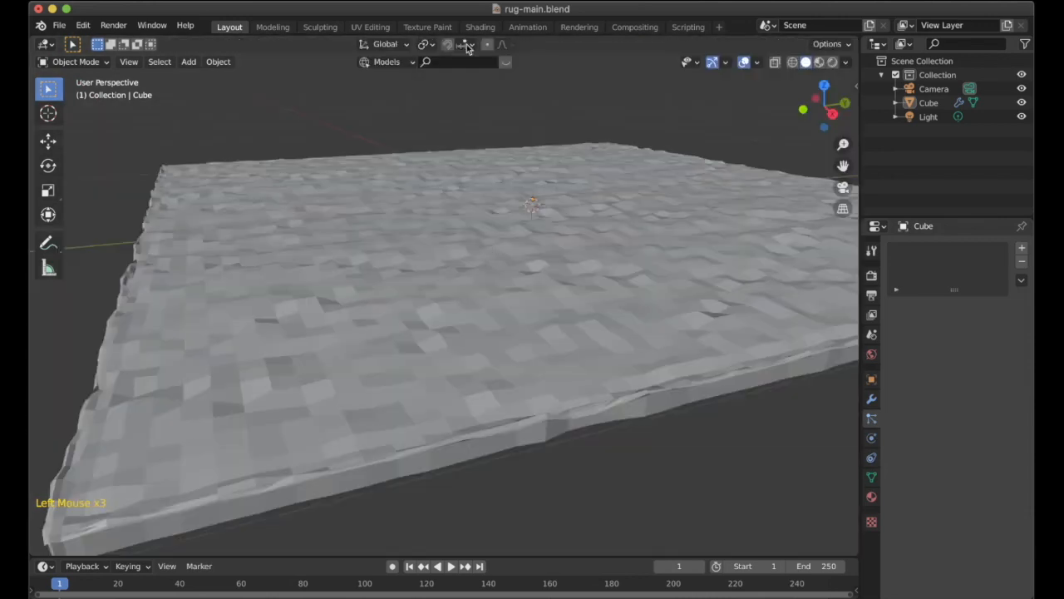
{"action": "left_click", "coordinate": [1021, 248]}
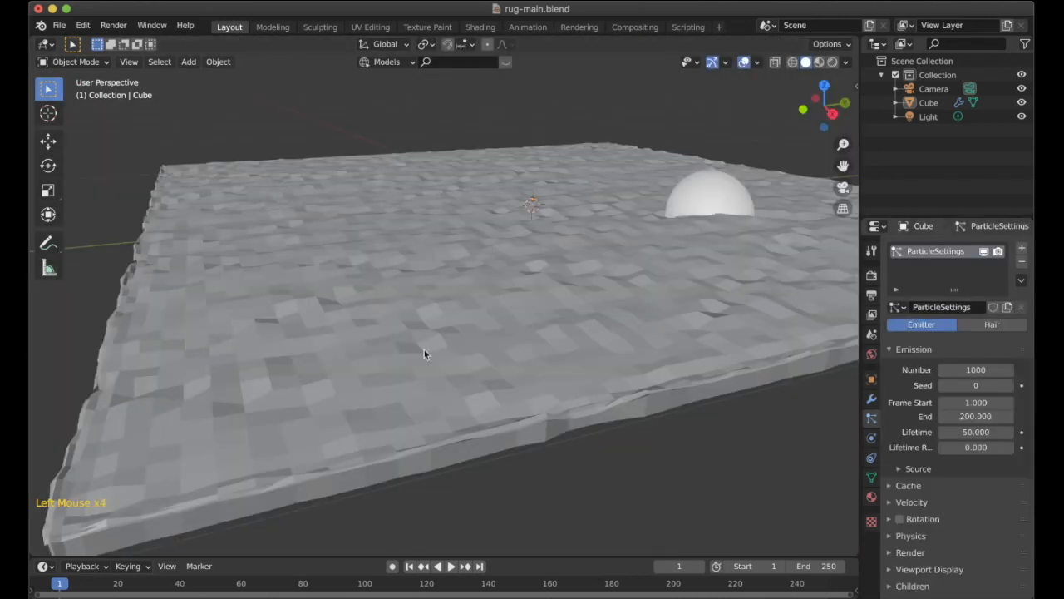
{"action": "left_click", "coordinate": [952, 190]}
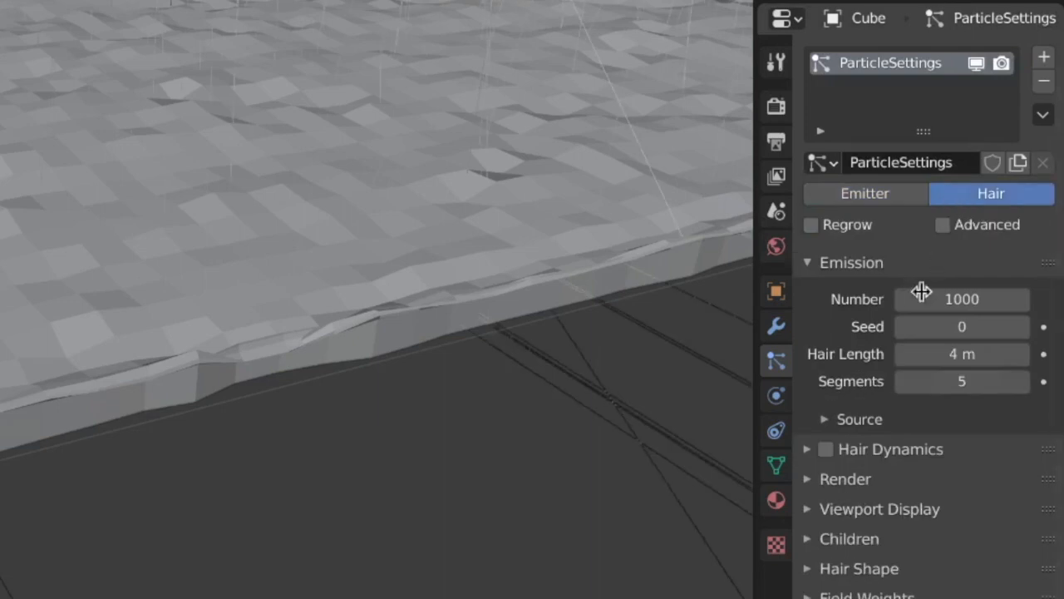
{"action": "left_click", "coordinate": [954, 231]}
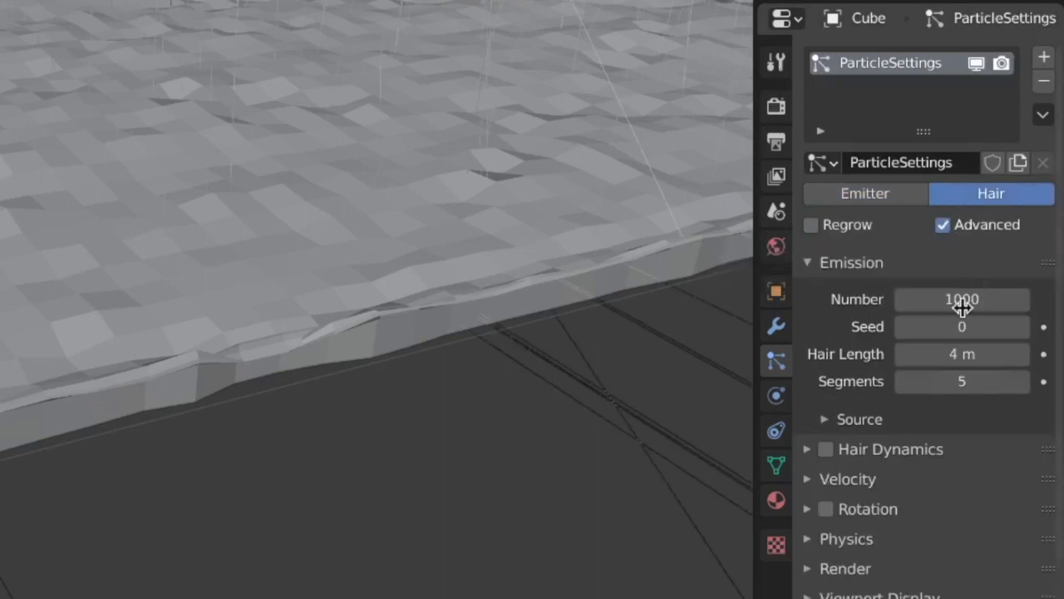
Set the hair particle system's number to 3000 and its hair length to 0.01 m.
{"action": "left_click", "coordinate": [963, 303]}
{"action": "type", "text": "300"}
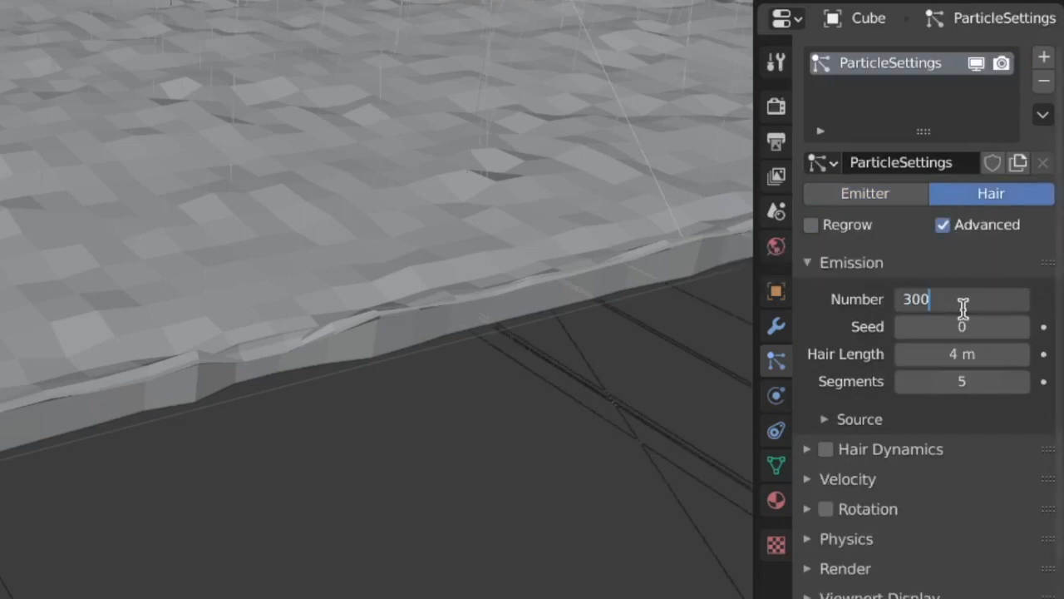
{"action": "type", "text": "0"}
{"action": "key", "text": "Return"}
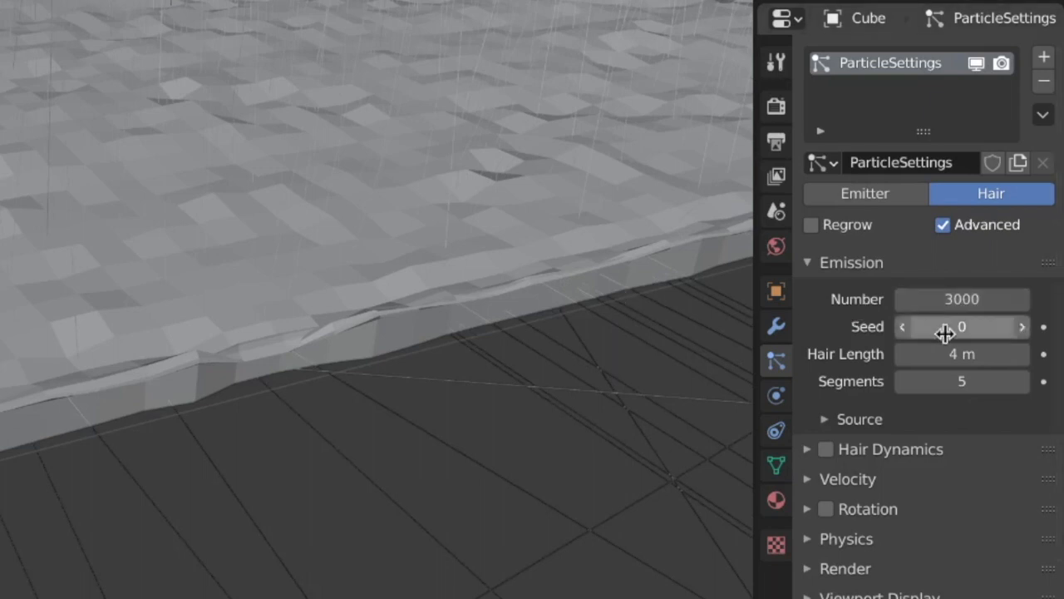
{"action": "scroll", "coordinate": [965, 356], "scroll_direction": "down", "scroll_amount": 2}
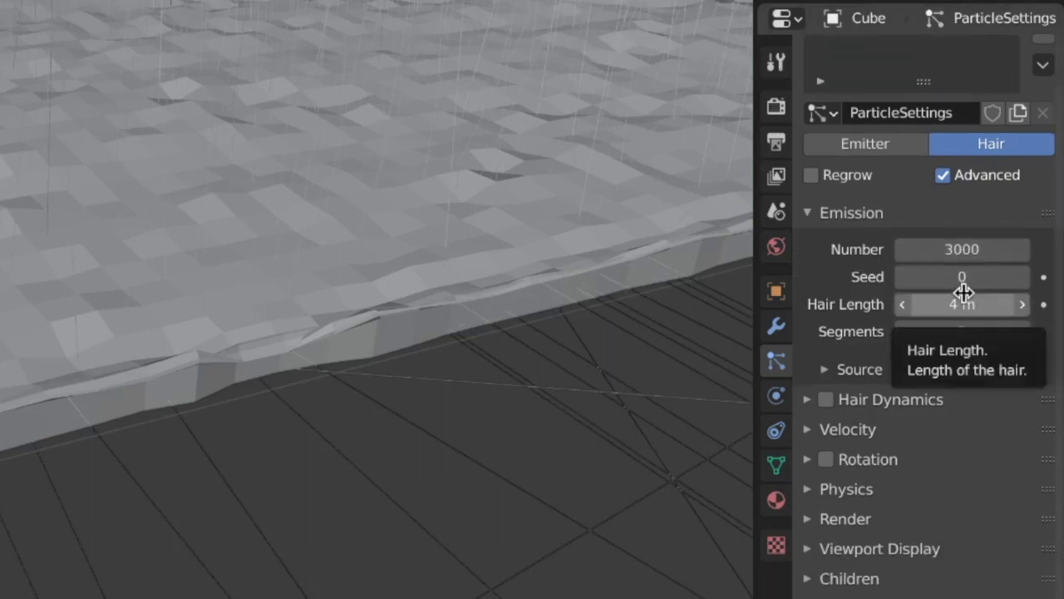
{"action": "left_click", "coordinate": [964, 293]}
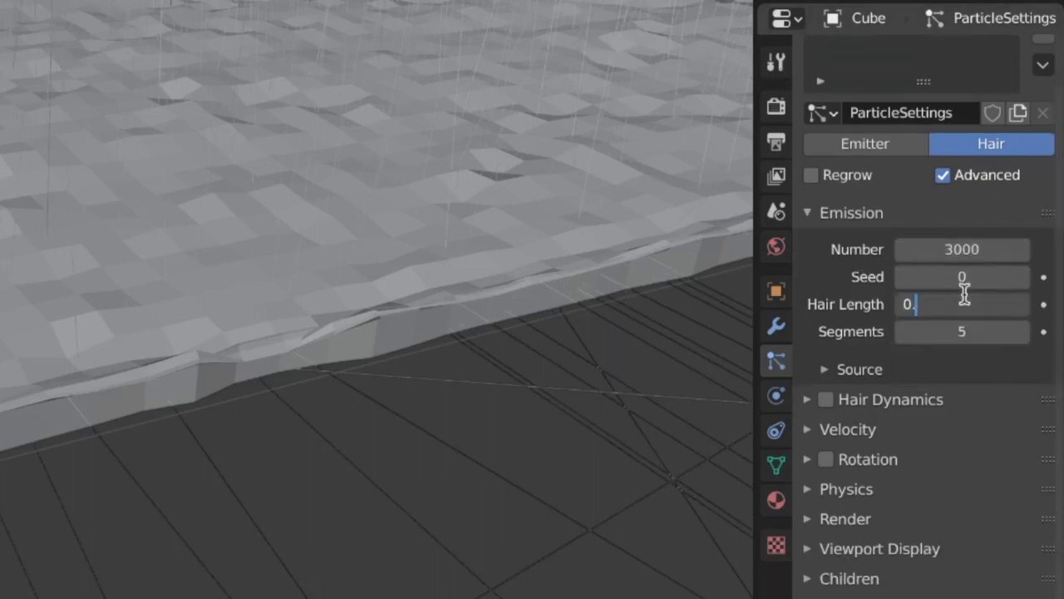
{"action": "type", "text": "0.01"}
{"action": "key", "text": "Return"}
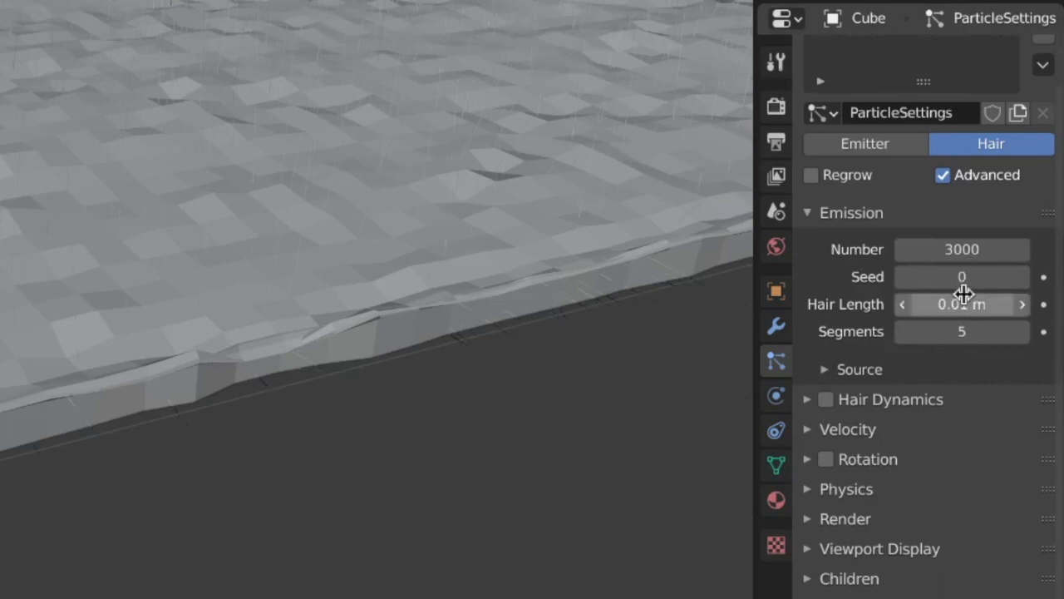
Emit the hair from the plate's vertices and enable Use Modifier Stack for the emission source.
{"action": "left_click", "coordinate": [914, 371]}
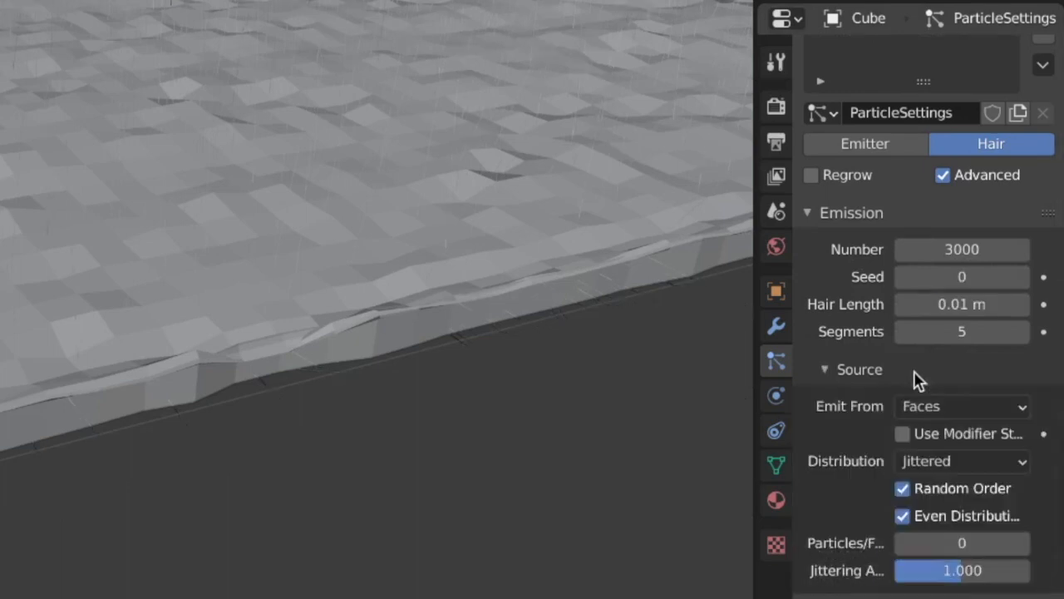
{"action": "left_click", "coordinate": [929, 406]}
{"action": "left_click", "coordinate": [929, 434]}
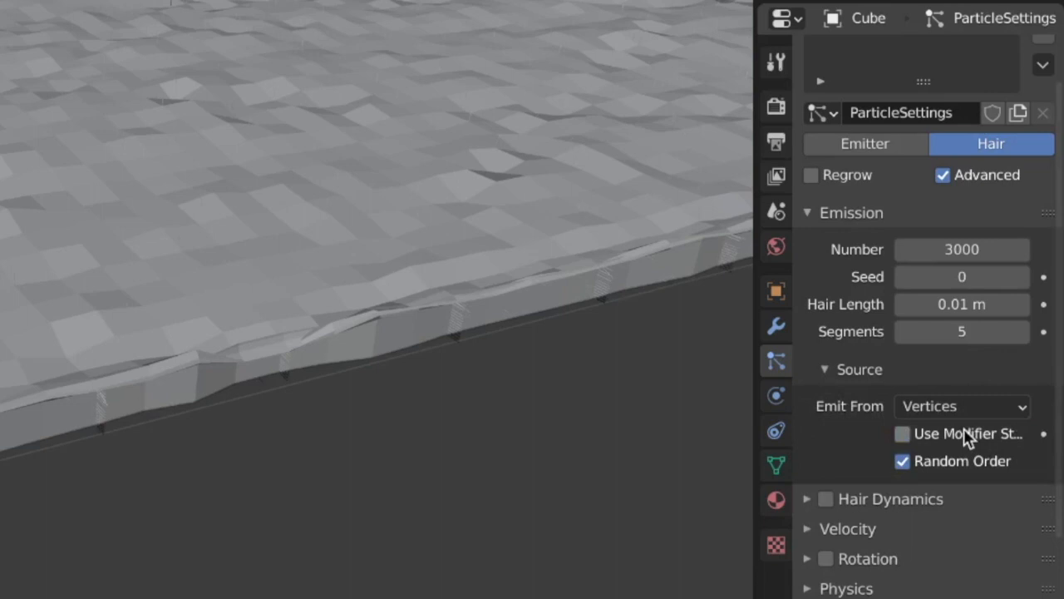
{"action": "left_click", "coordinate": [905, 435]}
Give the hair interpolated children with a display amount of 100 and a render amount of 150.
{"action": "scroll", "coordinate": [948, 441], "scroll_direction": "down", "scroll_amount": 2}
{"action": "scroll", "coordinate": [944, 433], "scroll_direction": "down", "scroll_amount": 3}
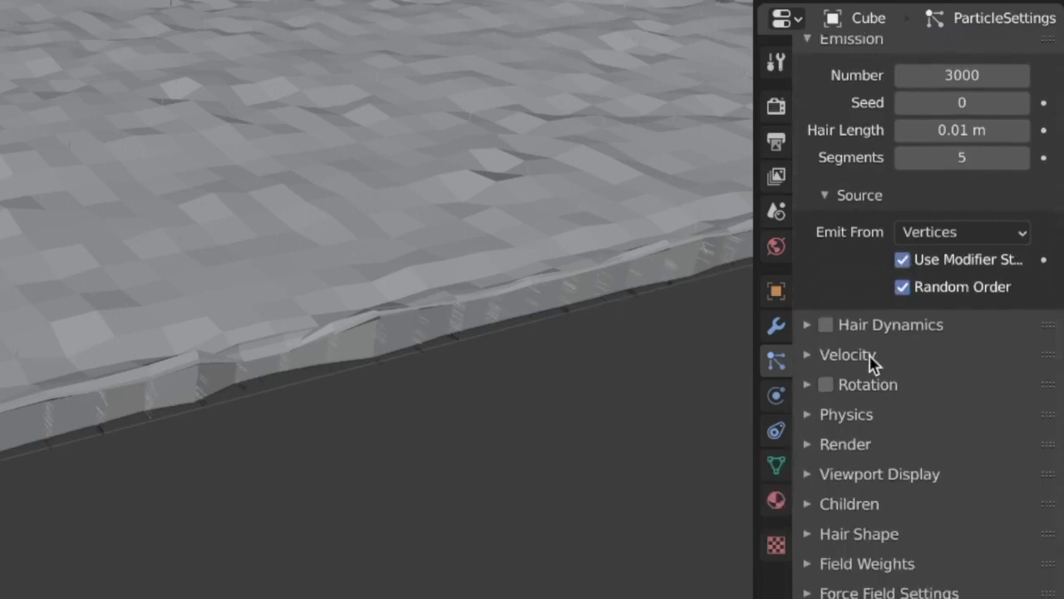
{"action": "scroll", "coordinate": [881, 383], "scroll_direction": "down", "scroll_amount": 1}
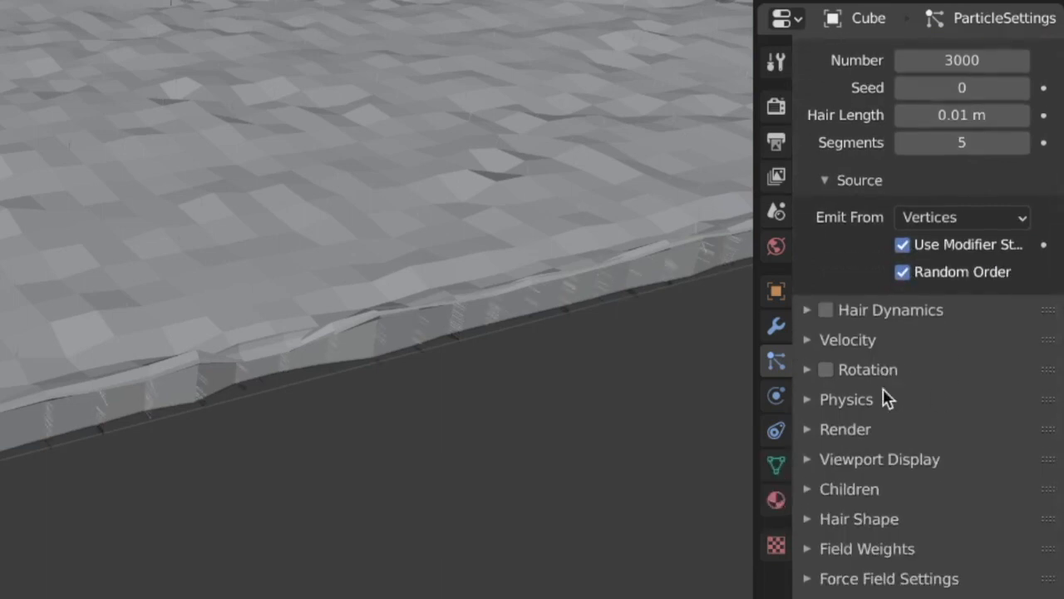
{"action": "left_click", "coordinate": [880, 490]}
{"action": "scroll", "coordinate": [1002, 492], "scroll_direction": "down", "scroll_amount": 1}
{"action": "left_click", "coordinate": [1003, 481]}
{"action": "scroll", "coordinate": [990, 424], "scroll_direction": "down", "scroll_amount": 4}
{"action": "double_click", "coordinate": [967, 366]}
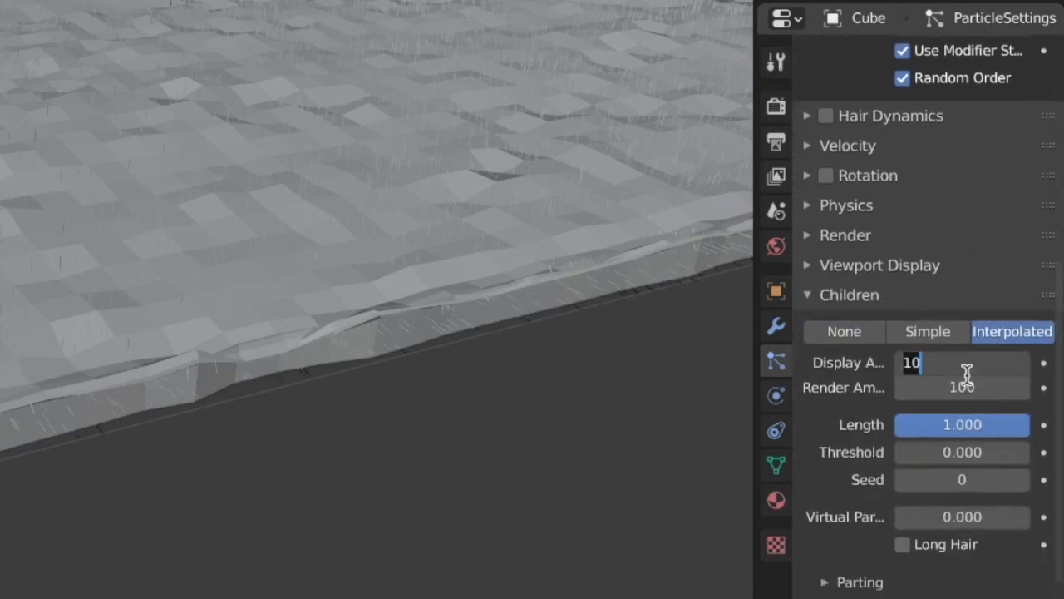
{"action": "type", "text": "100"}
{"action": "key", "text": "Return"}
{"action": "double_click", "coordinate": [961, 386]}
{"action": "type", "text": "15"}
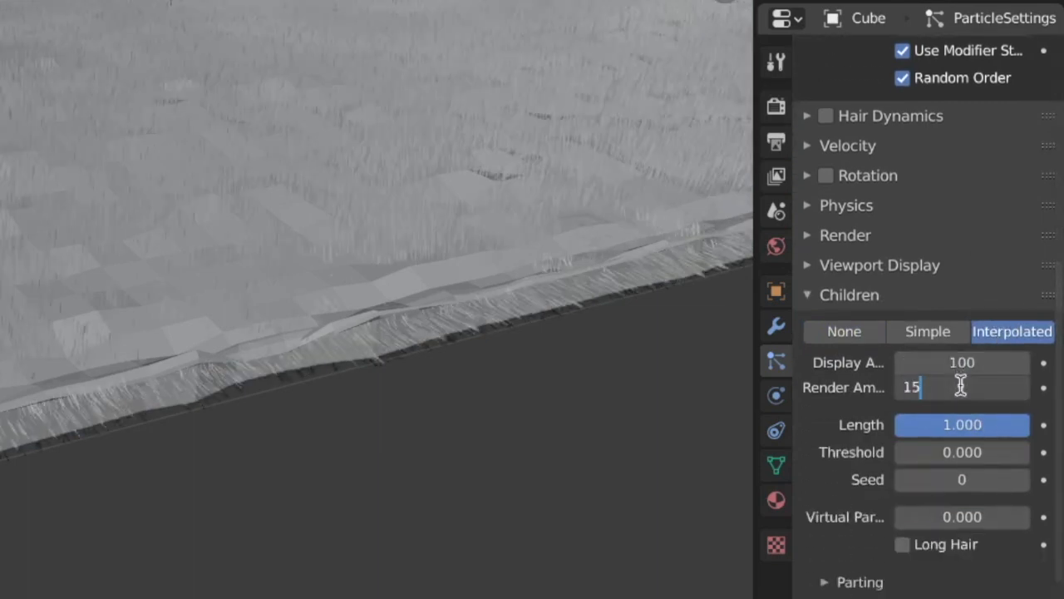
{"action": "type", "text": "0"}
{"action": "key", "text": "Return"}
Set the clump value of the child hairs to 0.018.
{"action": "scroll", "coordinate": [960, 406], "scroll_direction": "down", "scroll_amount": 5}
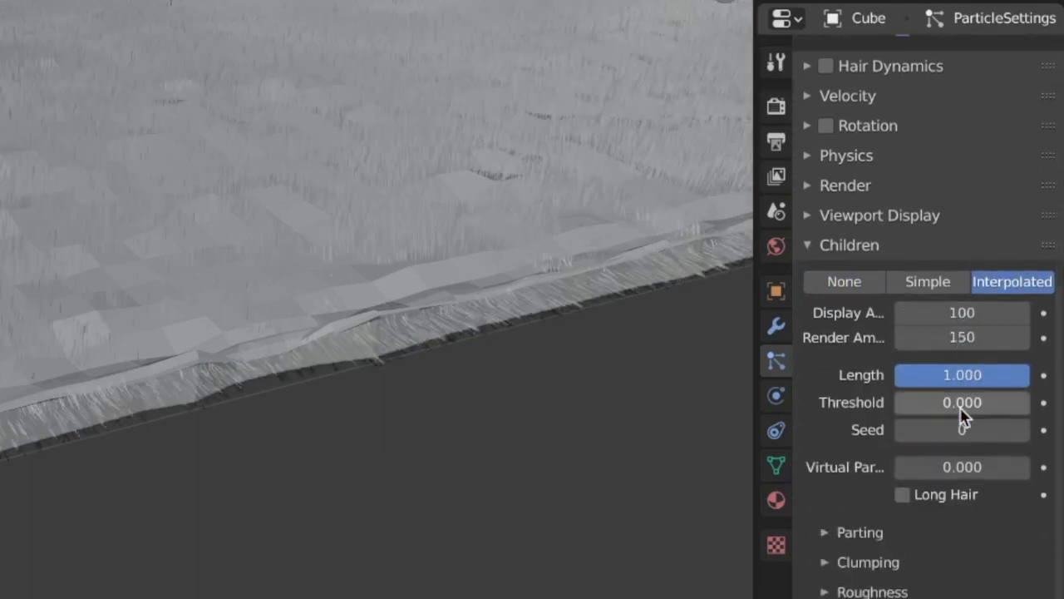
{"action": "left_click", "coordinate": [909, 463]}
{"action": "scroll", "coordinate": [921, 466], "scroll_direction": "down", "scroll_amount": 2}
{"action": "double_click", "coordinate": [957, 476]}
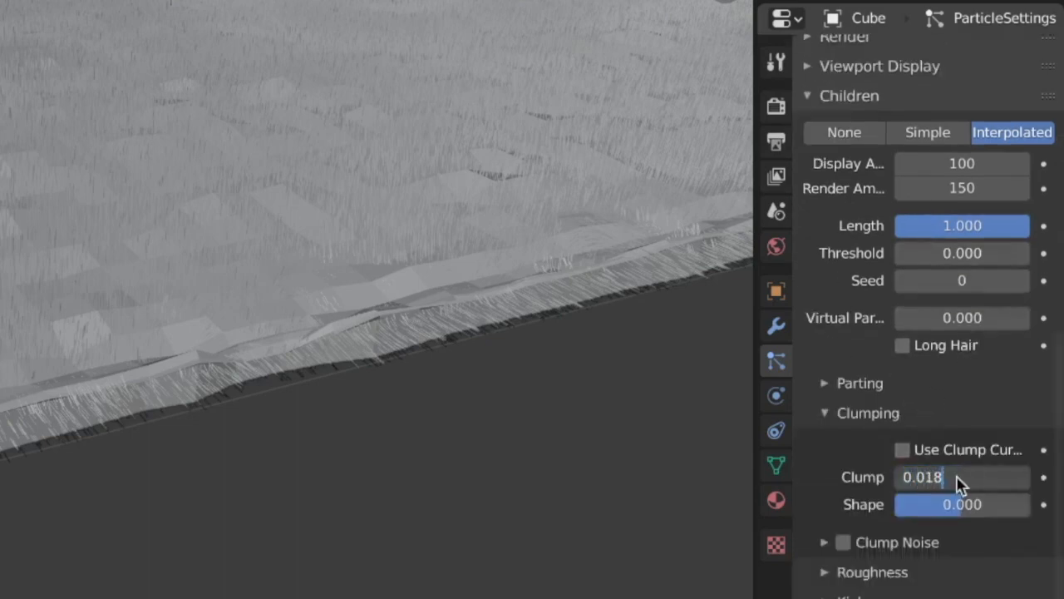
{"action": "type", "text": "0.018"}
{"action": "key", "text": "Return"}
Set the child hairs' uniform roughness to 0.008 with a size of 0.926.
{"action": "scroll", "coordinate": [996, 387], "scroll_direction": "down", "scroll_amount": 3}
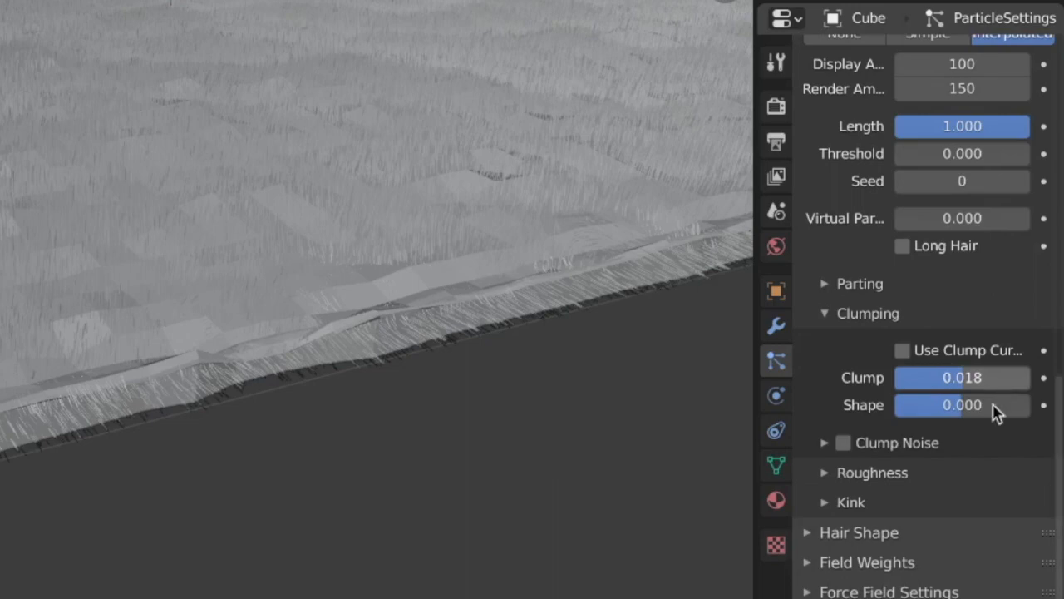
{"action": "left_click", "coordinate": [924, 463]}
{"action": "scroll", "coordinate": [935, 470], "scroll_direction": "down", "scroll_amount": 2}
{"action": "double_click", "coordinate": [951, 453]}
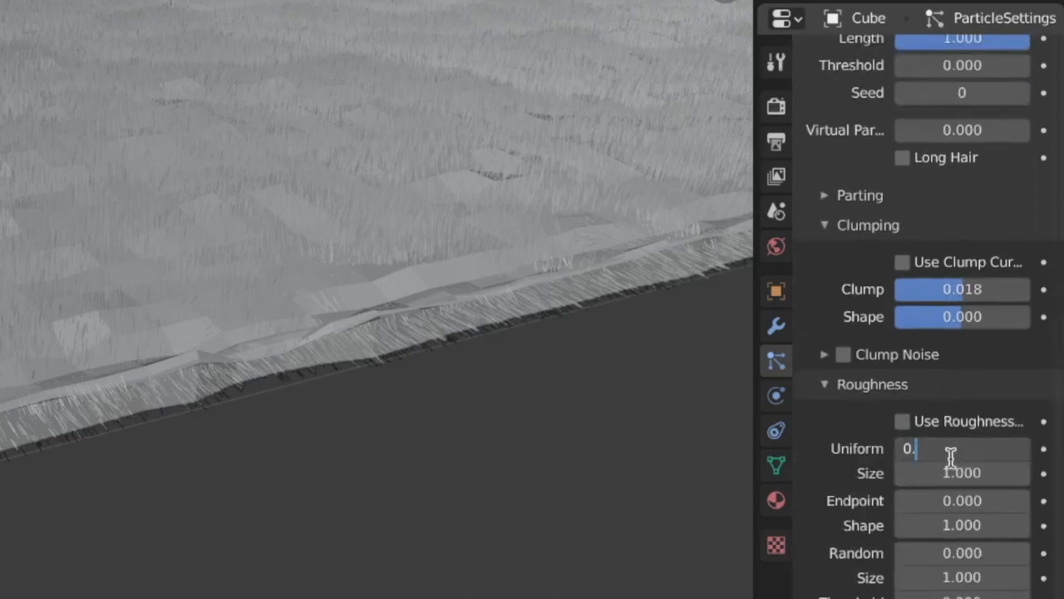
{"action": "type", "text": "0.008"}
{"action": "key", "text": "Return"}
{"action": "double_click", "coordinate": [950, 472]}
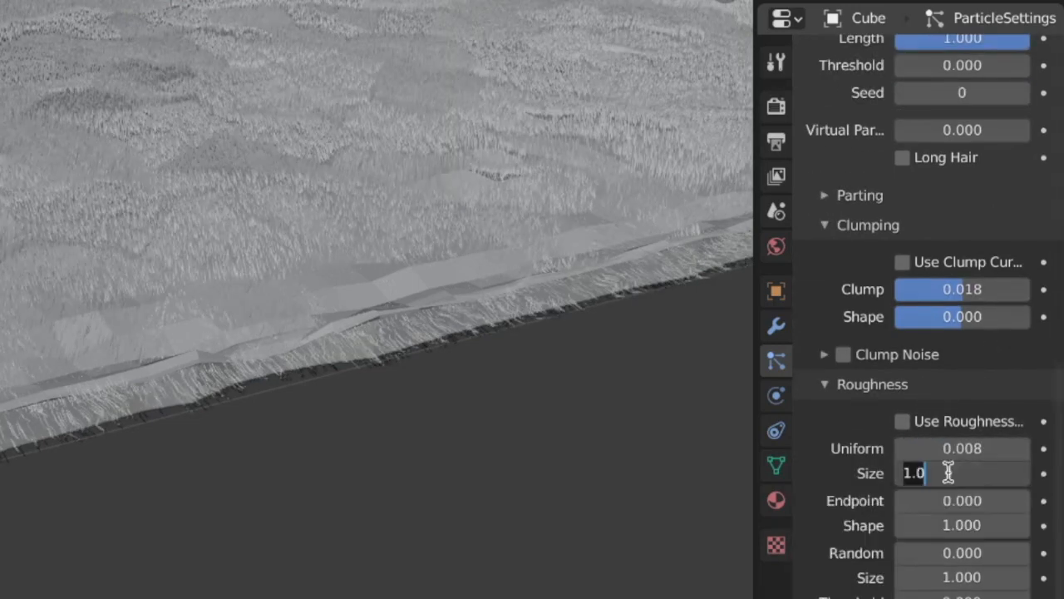
{"action": "type", "text": "0.926"}
{"action": "key", "text": "Return"}
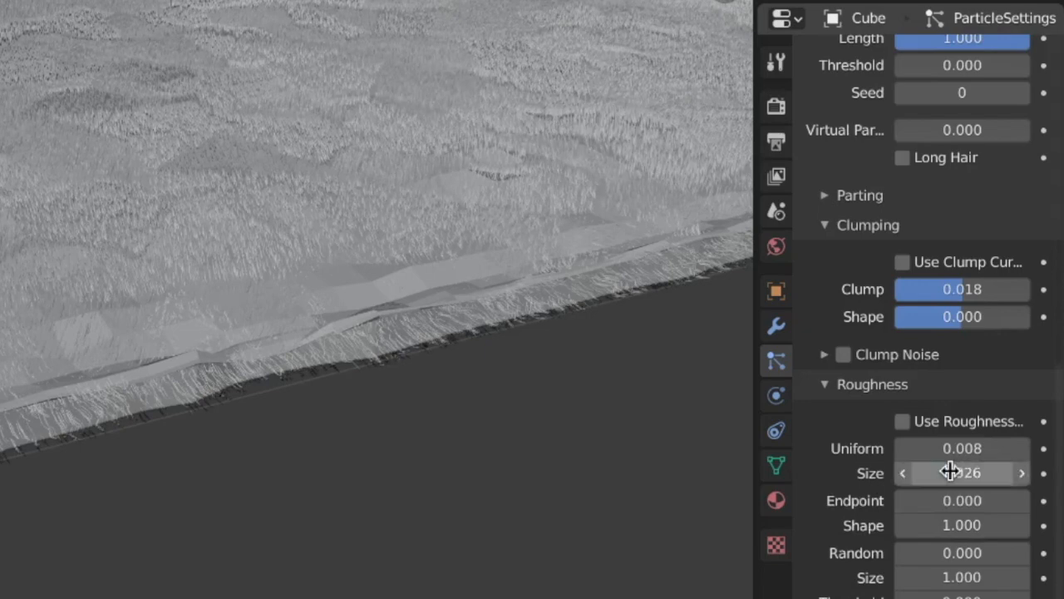
Set the child hairs' endpoint roughness to 0.006 and their random roughness to 0.01 with a size of 0.079.
{"action": "double_click", "coordinate": [981, 504]}
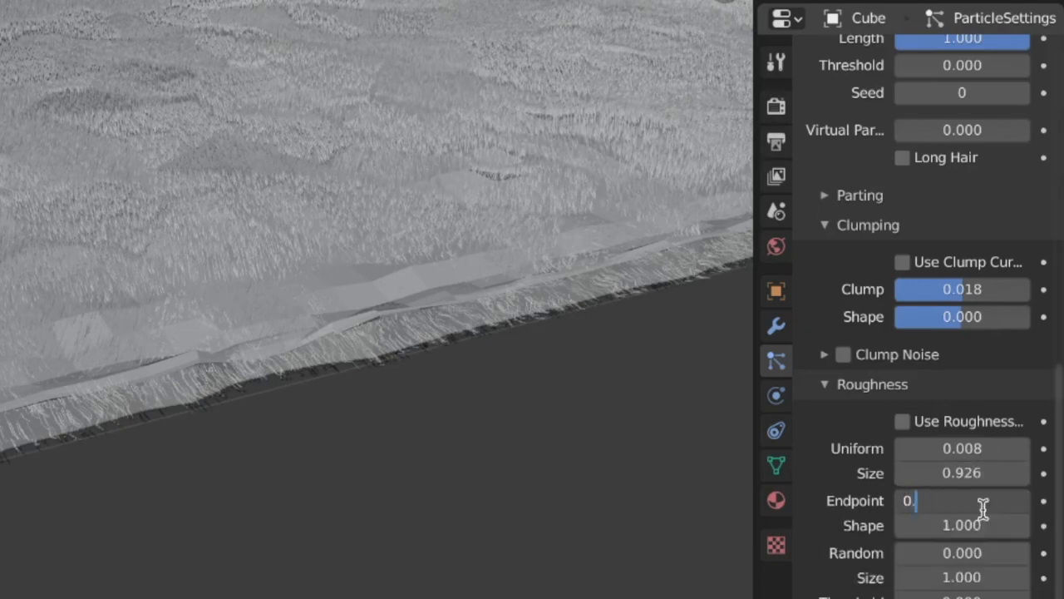
{"action": "key", "text": "Return"}
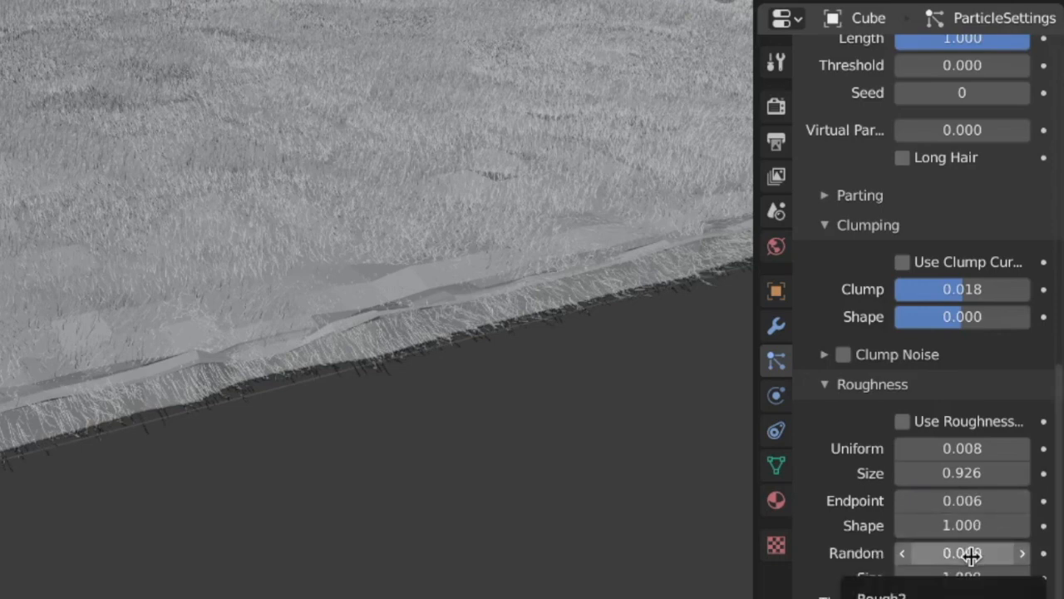
{"action": "double_click", "coordinate": [981, 555]}
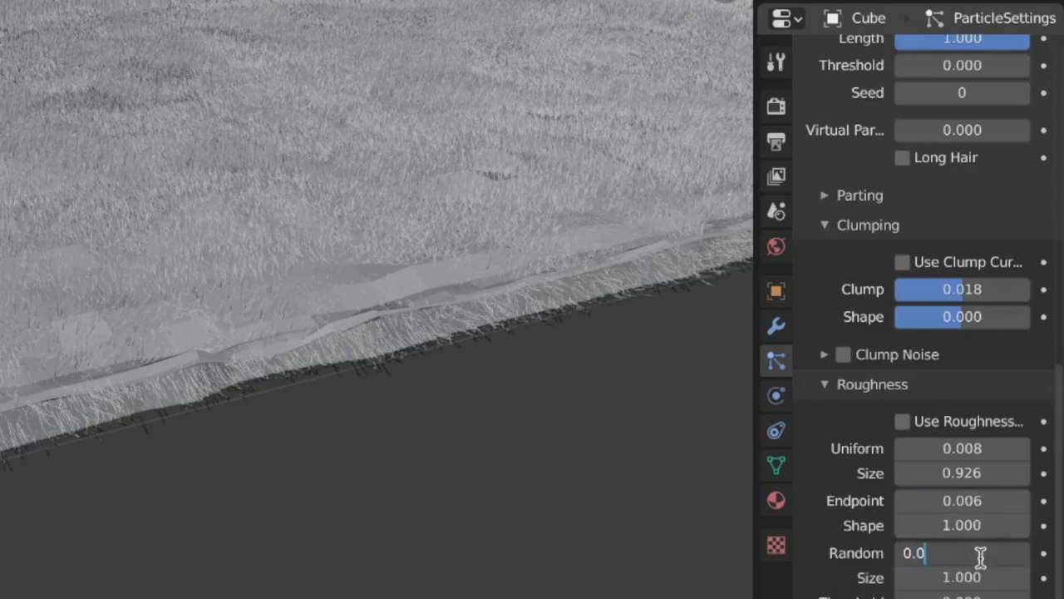
{"action": "type", "text": "0.01"}
{"action": "key", "text": "Return"}
{"action": "double_click", "coordinate": [975, 574]}
{"action": "type", "text": "0.07"}
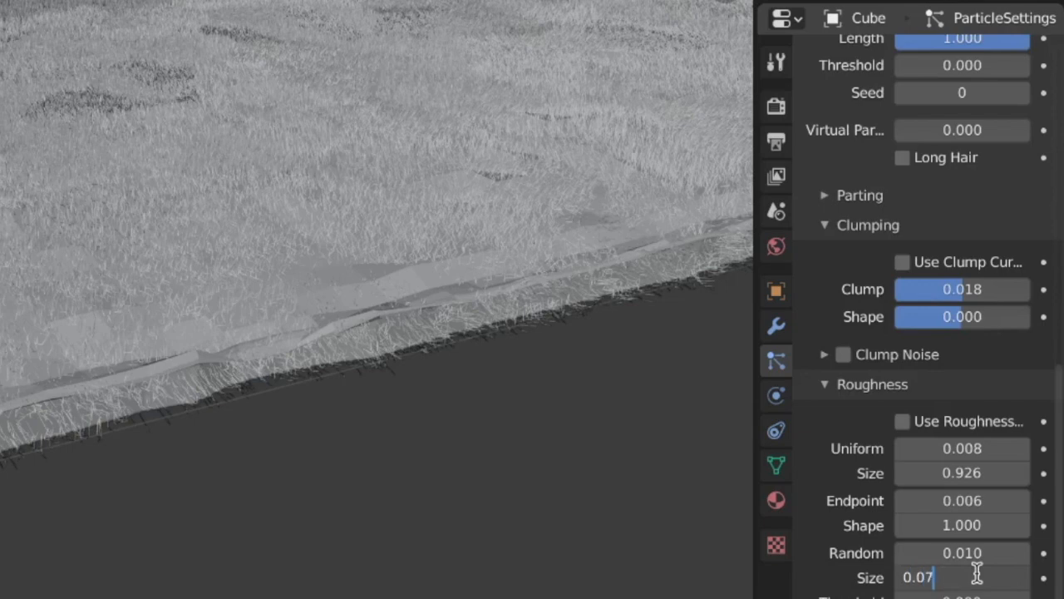
{"action": "type", "text": "9"}
{"action": "key", "text": "Return"}
Set the hair strands' root diameter to 0.08 m and tip diameter to 0.005 m.
{"action": "scroll", "coordinate": [879, 551], "scroll_direction": "down", "scroll_amount": 5}
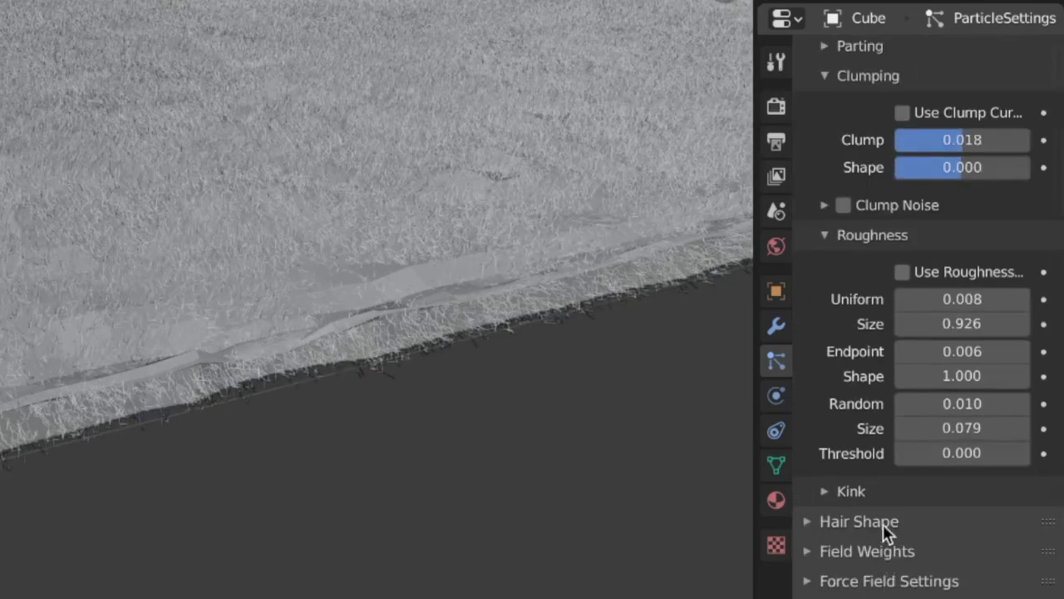
{"action": "left_click", "coordinate": [883, 520]}
{"action": "scroll", "coordinate": [884, 518], "scroll_direction": "down", "scroll_amount": 5}
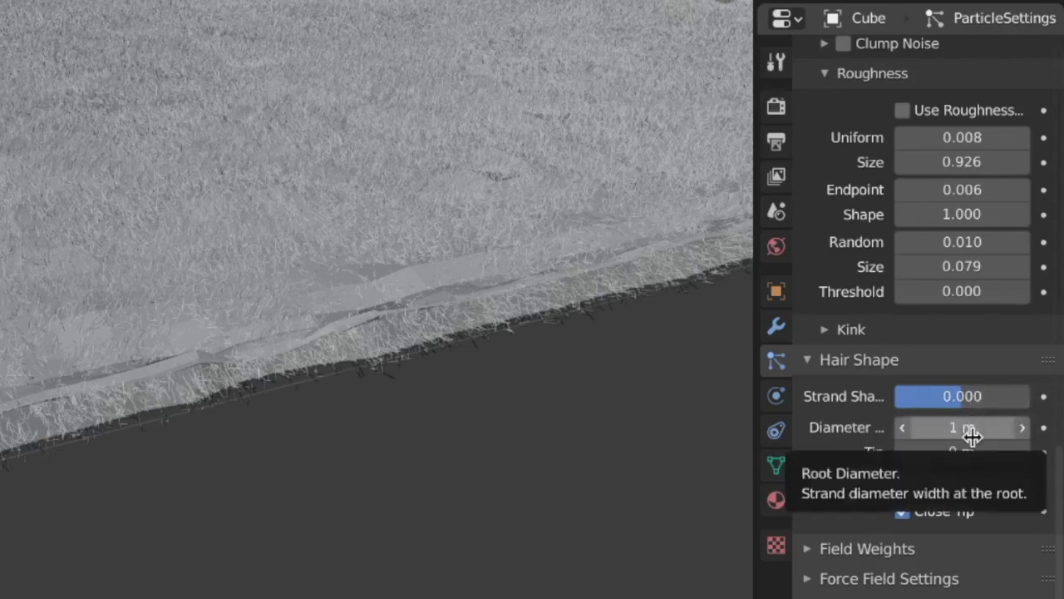
{"action": "double_click", "coordinate": [971, 432]}
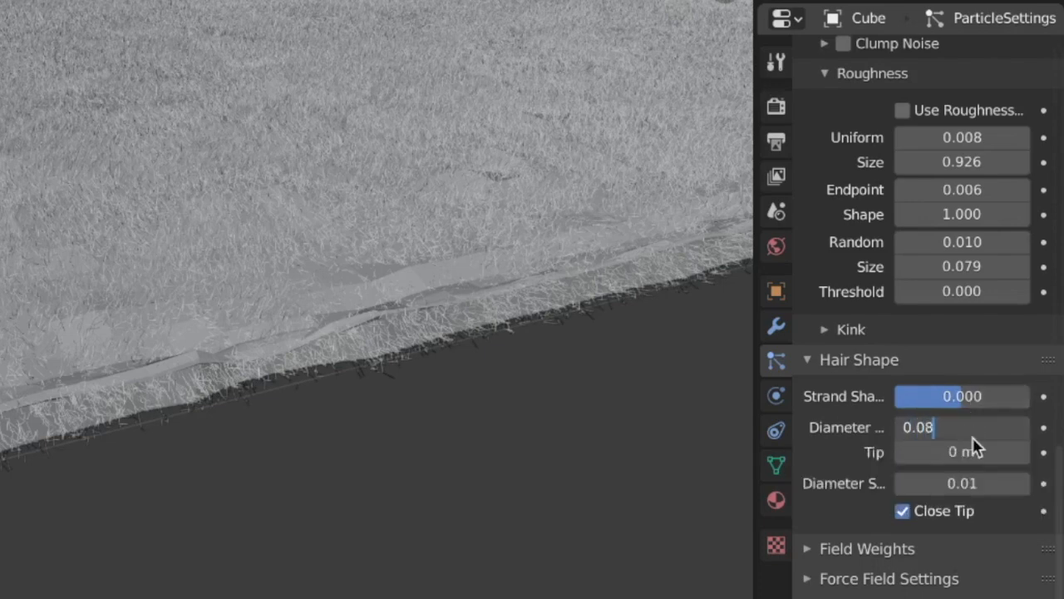
{"action": "type", "text": "0.08"}
{"action": "key", "text": "Return"}
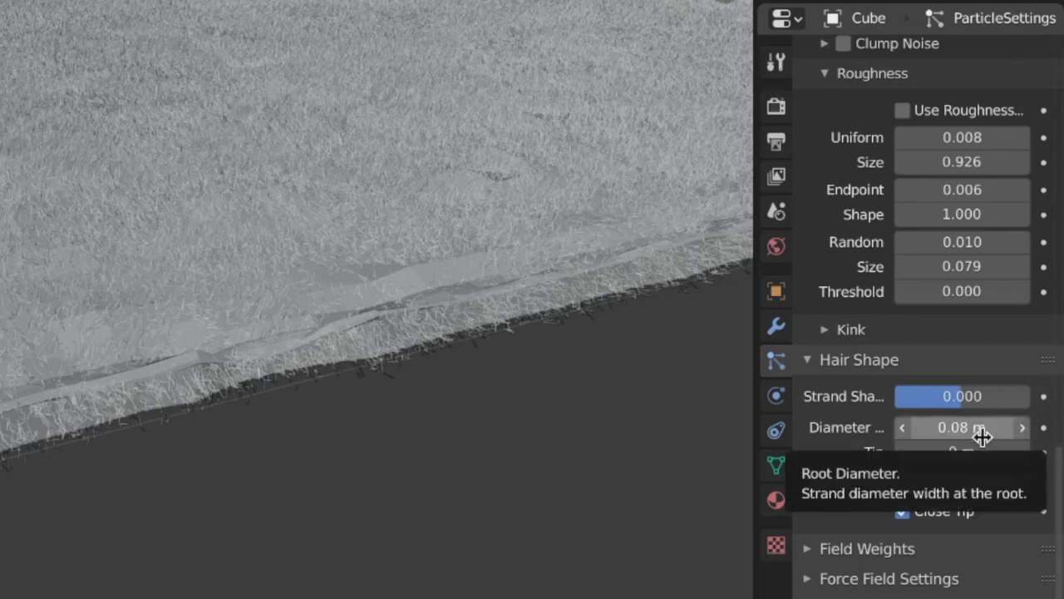
{"action": "double_click", "coordinate": [980, 454]}
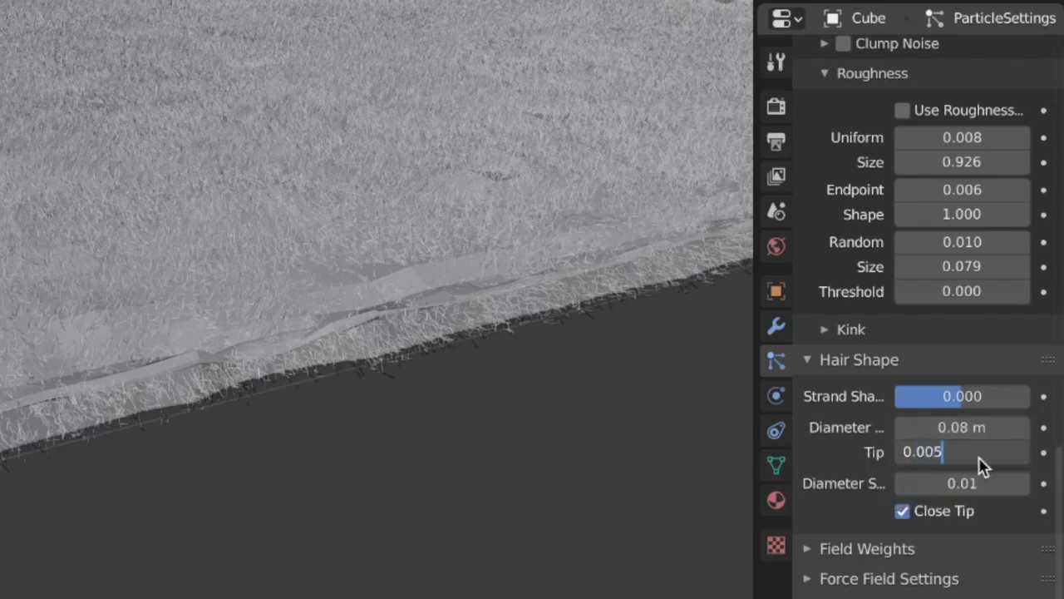
{"action": "type", "text": "0.005"}
{"action": "key", "text": "Return"}
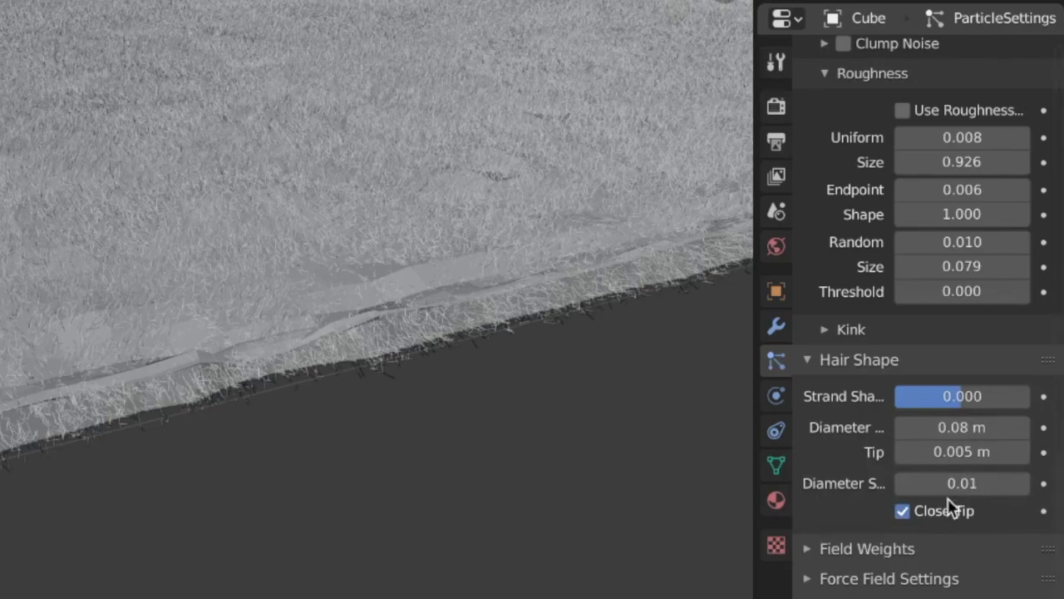
Hide the hair particle system in the viewport while keeping it enabled for rendering.
{"action": "scroll", "coordinate": [950, 504], "scroll_direction": "up", "scroll_amount": 2}
{"action": "scroll", "coordinate": [951, 499], "scroll_direction": "down", "scroll_amount": 2}
{"action": "middle_click_drag", "start_coordinate": [274, 333], "coordinate": [56, 280]}
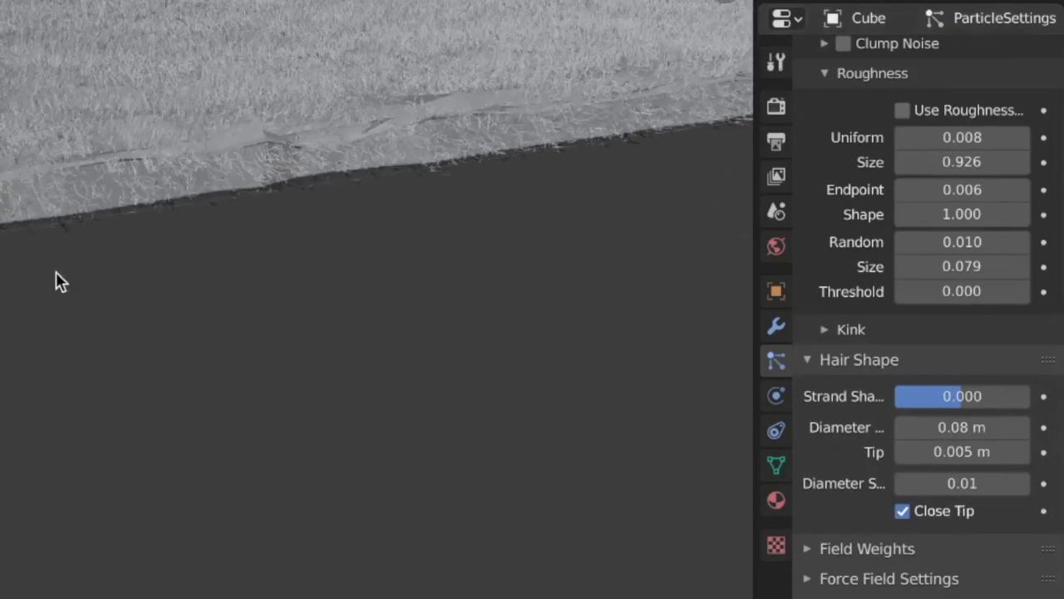
{"action": "scroll", "coordinate": [1026, 352], "scroll_direction": "up", "scroll_amount": 15}
{"action": "left_click", "coordinate": [975, 63]}
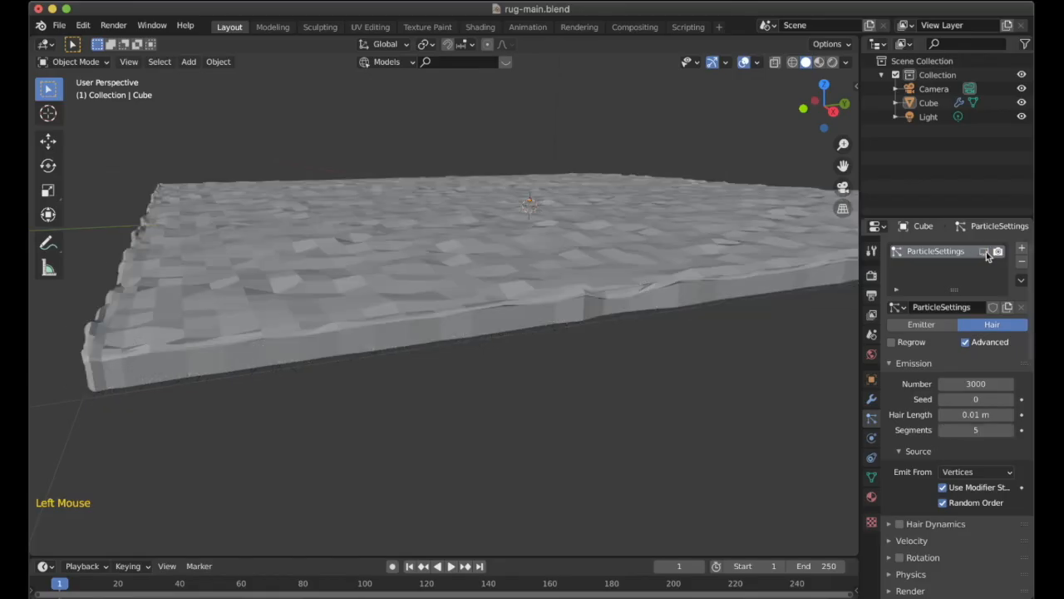
Set the rug's dimensions to 2 m in Y and 0.03 m in Z, and save the file.
{"action": "middle_click_drag", "start_coordinate": [207, 38], "coordinate": [207, 39]}
{"action": "key", "text": "KP_1"}
{"action": "key", "text": "Tab"}
{"action": "key", "text": "n"}
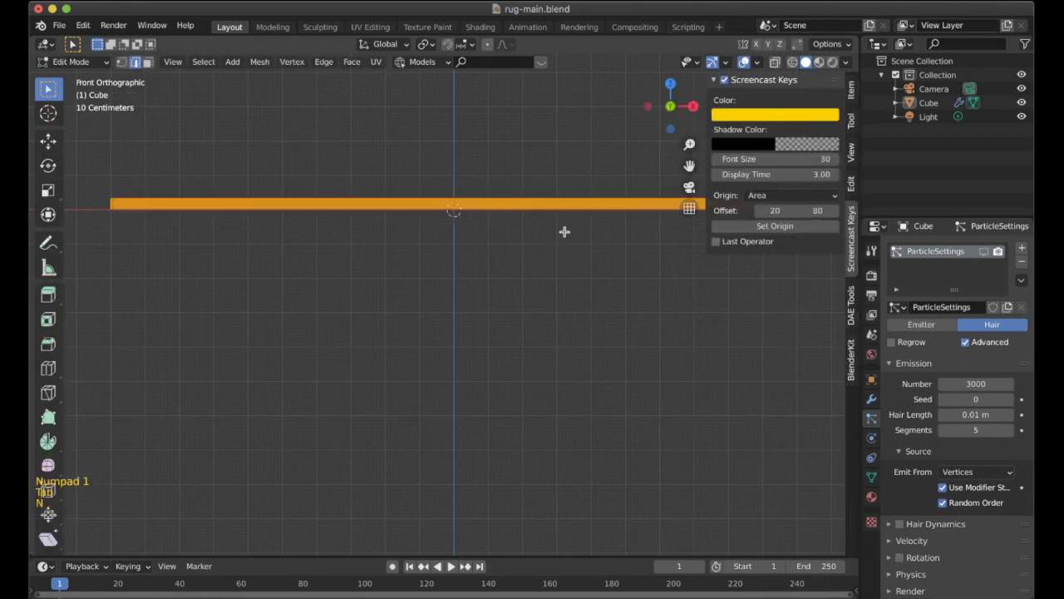
{"action": "left_click", "coordinate": [851, 90]}
{"action": "key", "text": "Tab"}
{"action": "scroll", "coordinate": [581, 253], "scroll_direction": "down", "scroll_amount": 2}
{"action": "middle_click_drag", "start_coordinate": [565, 258], "coordinate": [544, 321], "text": "shift"}
{"action": "scroll", "coordinate": [535, 285], "scroll_direction": "down", "scroll_amount": 2}
{"action": "left_click", "coordinate": [782, 331]}
{"action": "type", "text": "0.03"}
{"action": "key", "text": "Return"}
{"action": "scroll", "coordinate": [582, 291], "scroll_direction": "down", "scroll_amount": 2}
{"action": "left_click", "coordinate": [803, 315]}
{"action": "type", "text": "2"}
{"action": "key", "text": "Return"}
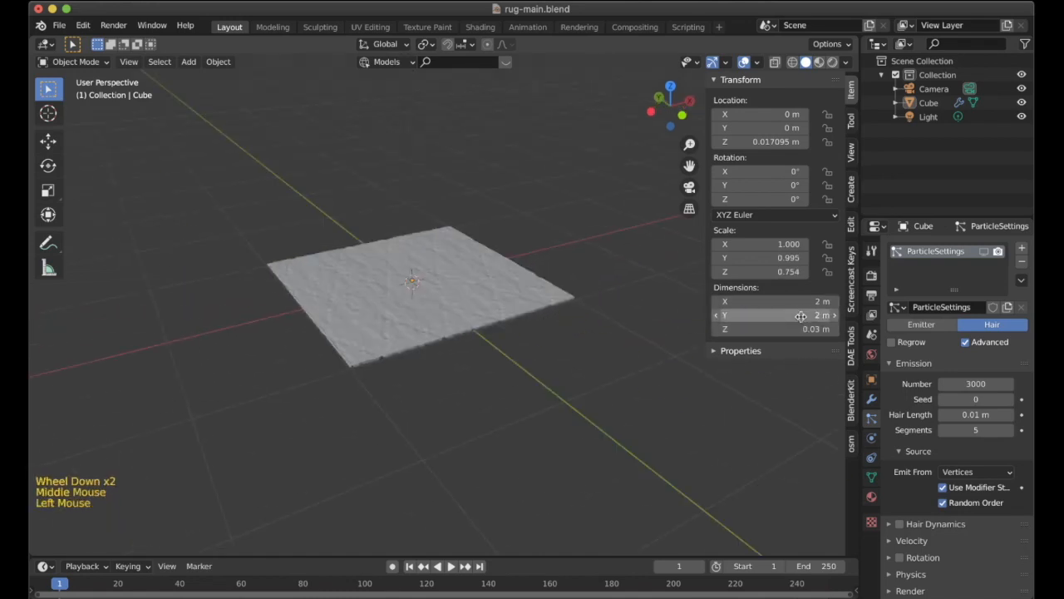
{"action": "key", "text": "super+s"}
Check the hair-covered rug close up in rendered shading, save the file and return to solid shading.
{"action": "key", "text": "n"}
{"action": "scroll", "coordinate": [651, 283], "scroll_direction": "up", "scroll_amount": 4}
{"action": "mouse_move", "coordinate": [651, 283]}
{"action": "middle_mouse_down"}
{"action": "mouse_move", "coordinate": [614, 290]}
{"action": "mouse_move", "coordinate": [639, 300]}
{"action": "mouse_move", "coordinate": [512, 214]}
{"action": "mouse_move", "coordinate": [506, 244]}
{"action": "mouse_move", "coordinate": [651, 363]}
{"action": "middle_mouse_up"}
{"action": "key", "text": "z"}
{"action": "scroll", "coordinate": [506, 264], "scroll_direction": "up", "scroll_amount": 4}
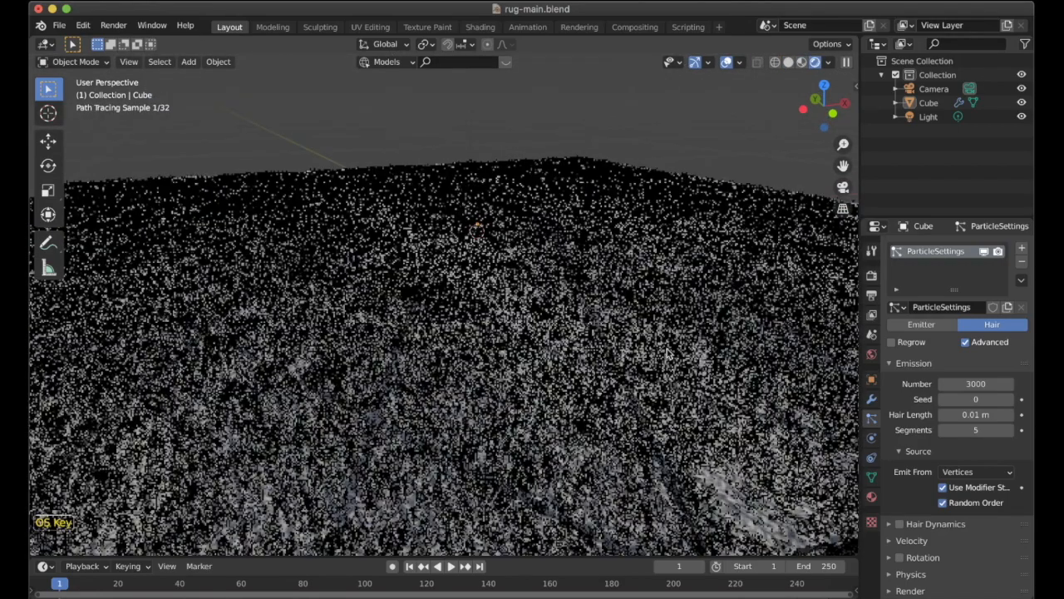
{"action": "key", "text": "super+5"}
{"action": "key", "text": "z"}
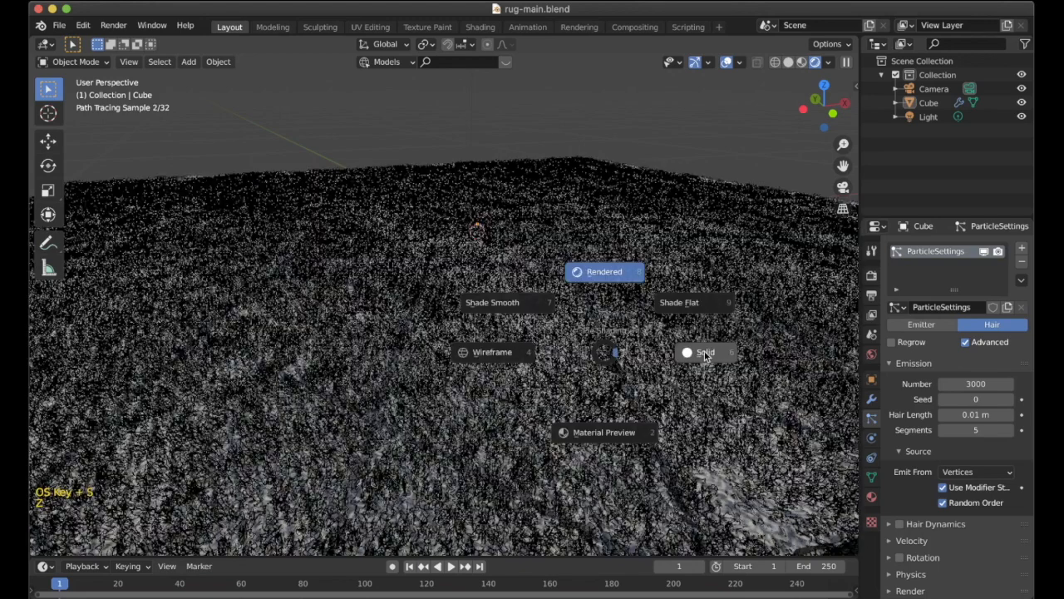
{"action": "left_click", "coordinate": [626, 343]}
{"action": "scroll", "coordinate": [633, 337], "scroll_direction": "down", "scroll_amount": 3}
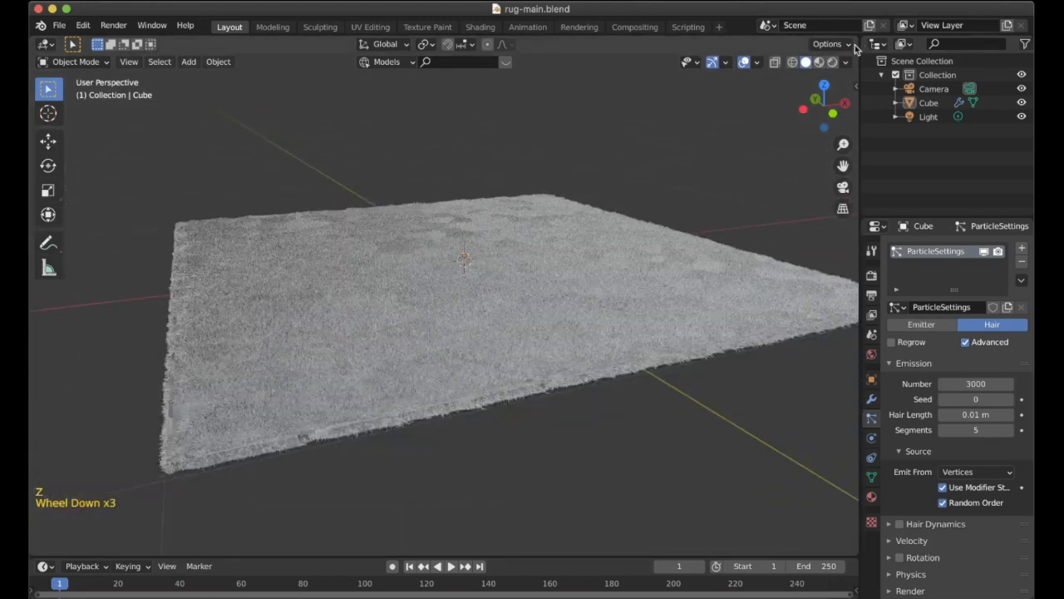
Split the 3D viewport vertically and turn the new area into a Shader Editor.
{"action": "left_click_drag", "start_coordinate": [857, 43], "coordinate": [353, 66]}
{"action": "left_click", "coordinate": [367, 44]}
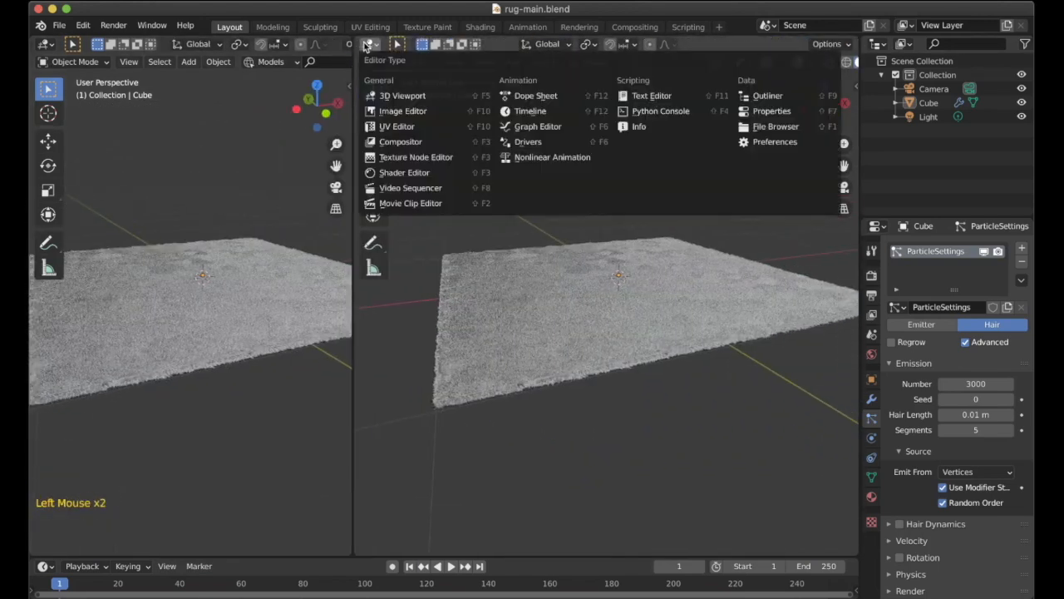
{"action": "left_click", "coordinate": [391, 172]}
Review the hair's particle settings and the material choices in its render settings.
{"action": "scroll", "coordinate": [938, 452], "scroll_direction": "down", "scroll_amount": 19}
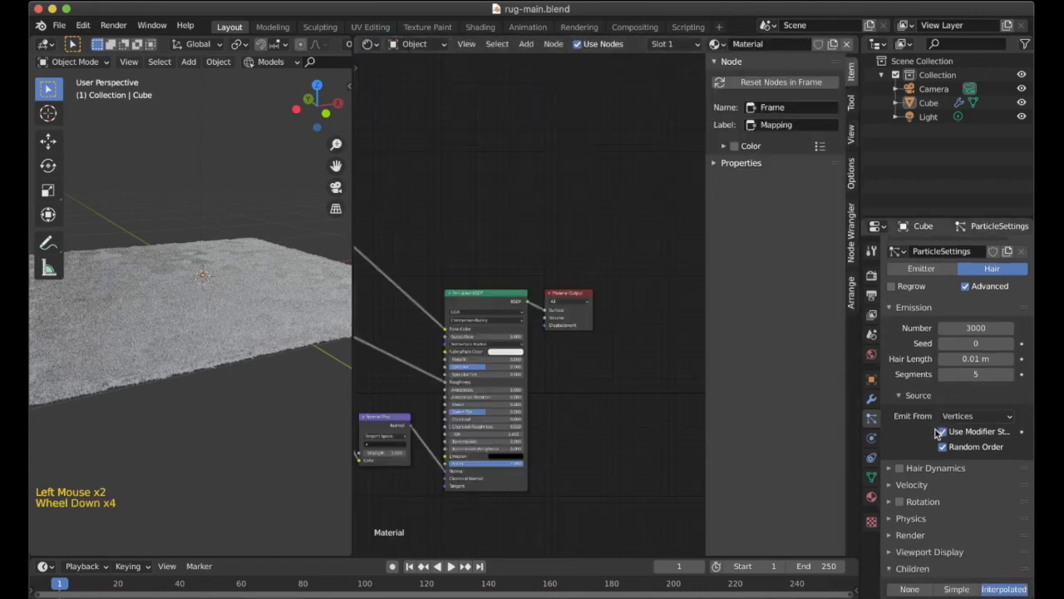
{"action": "scroll", "coordinate": [938, 451], "scroll_direction": "down", "scroll_amount": 12}
{"action": "scroll", "coordinate": [939, 452], "scroll_direction": "up", "scroll_amount": 1}
{"action": "scroll", "coordinate": [938, 452], "scroll_direction": "down", "scroll_amount": 8}
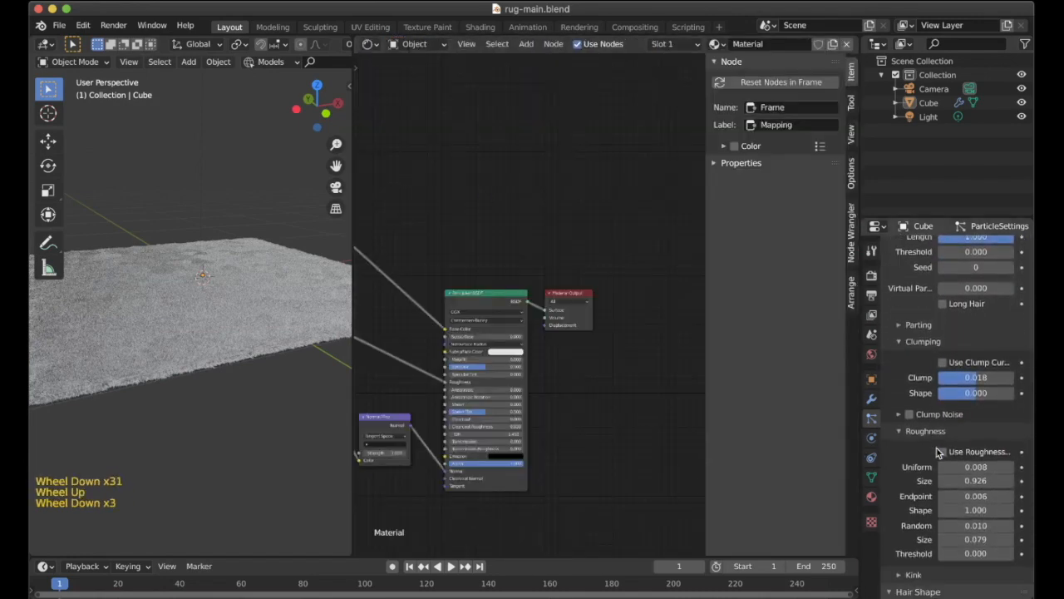
{"action": "scroll", "coordinate": [931, 473], "scroll_direction": "up", "scroll_amount": 20}
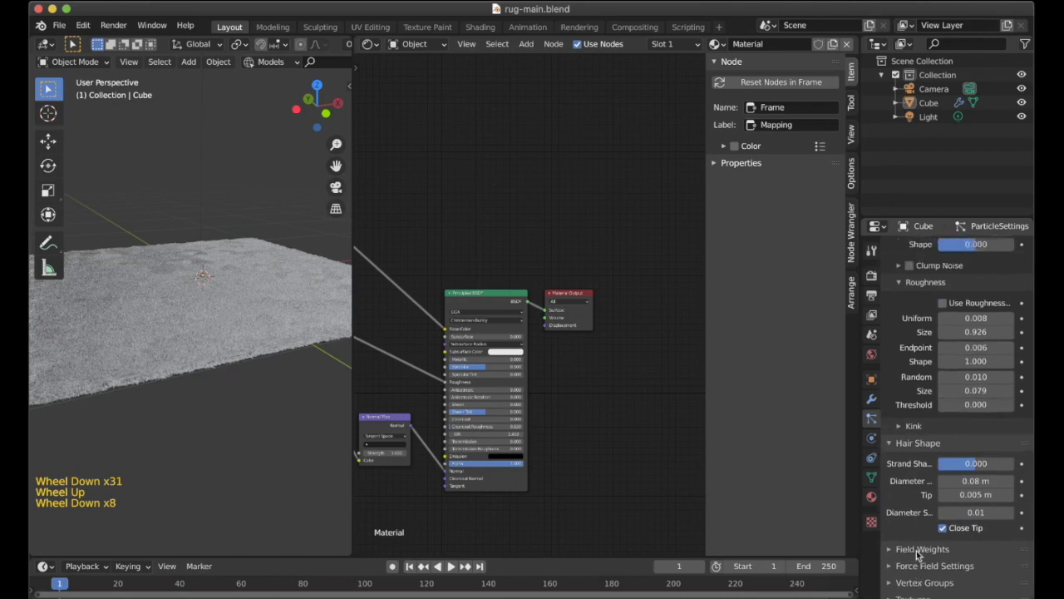
{"action": "left_click", "coordinate": [912, 382]}
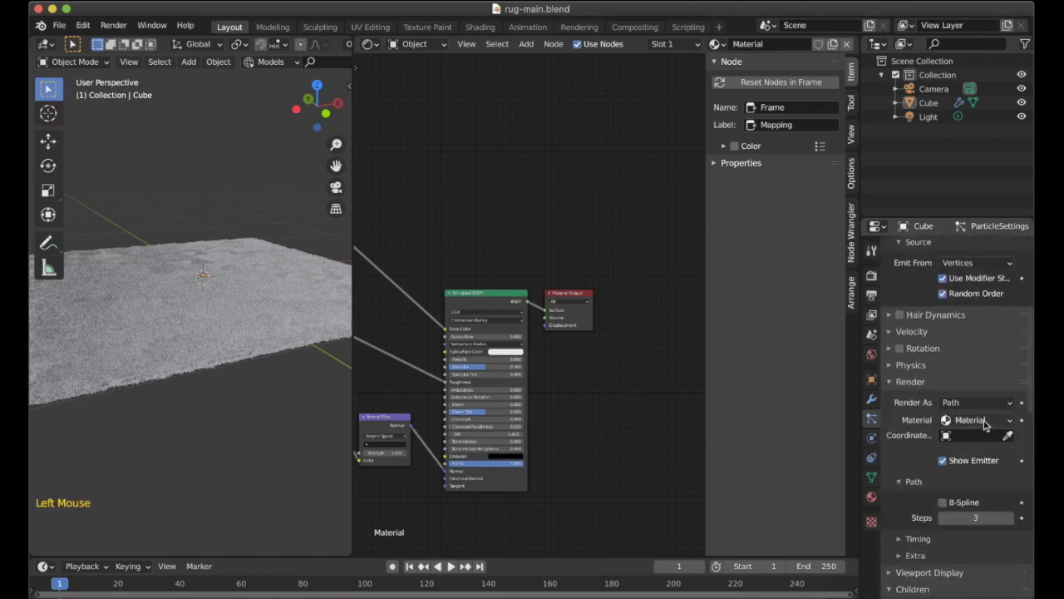
{"action": "left_click", "coordinate": [948, 422]}
{"action": "left_click", "coordinate": [956, 434]}
{"action": "middle_click_drag", "start_coordinate": [586, 360], "coordinate": [661, 343]}
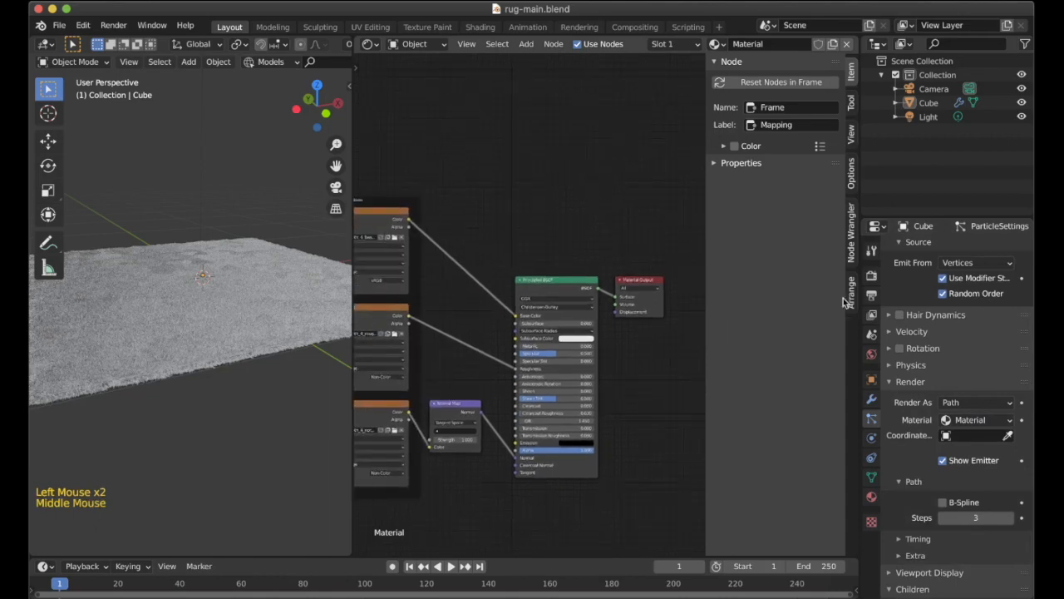
Rename the rug's material as cloth.
{"action": "left_click", "coordinate": [872, 497]}
{"action": "left_click", "coordinate": [926, 293]}
{"action": "type", "text": "clo"}
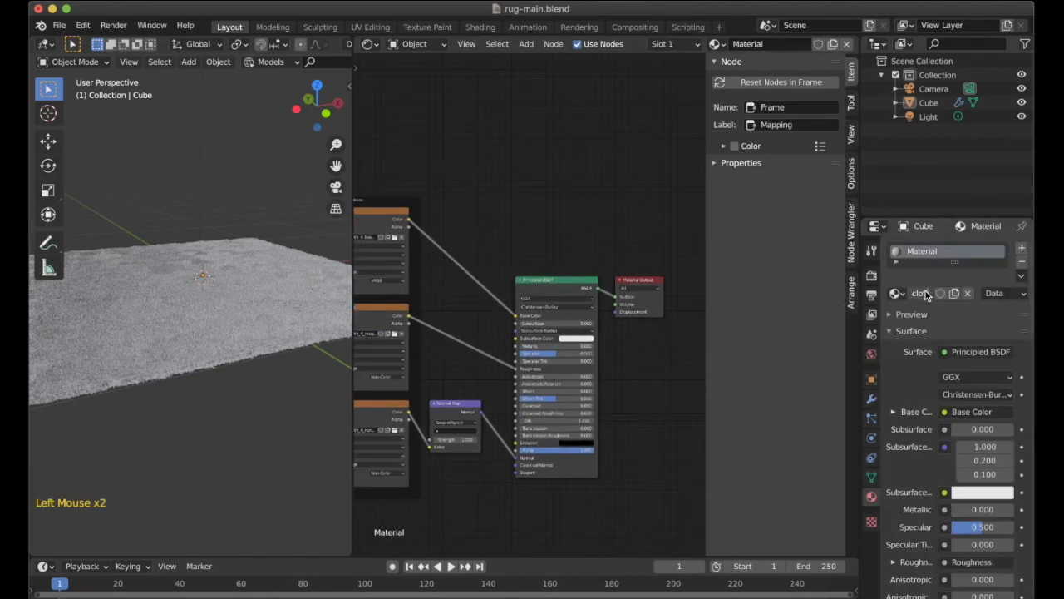
{"action": "type", "text": "tj"}
{"action": "key", "text": "Return"}
{"action": "key", "text": "BackSpace"}
{"action": "type", "text": "h"}
{"action": "key", "text": "Return"}
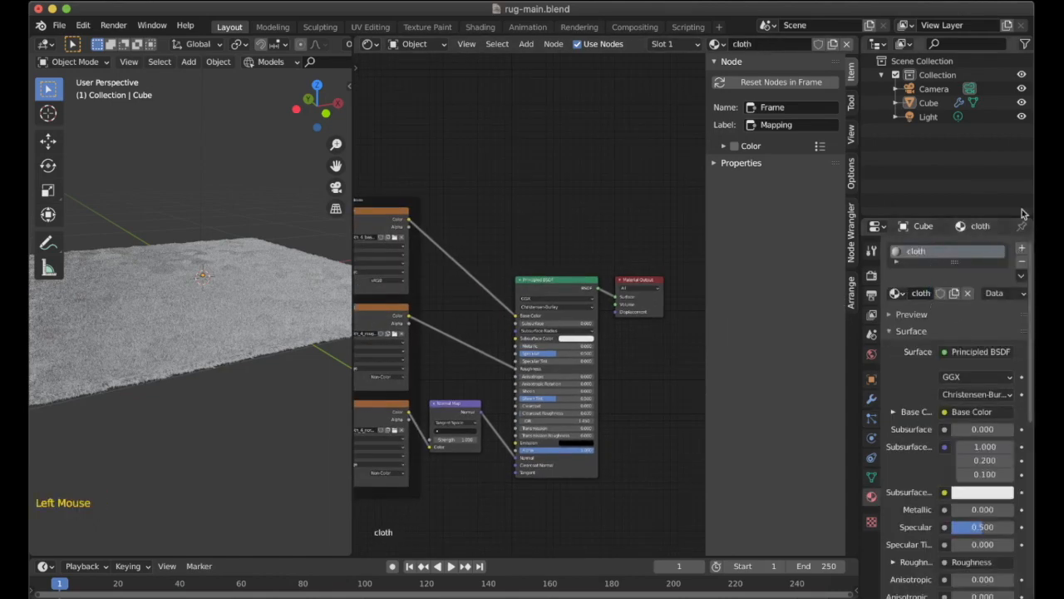
Create a new material in the rug's second material slot and name it strand.
{"action": "left_click", "coordinate": [927, 326]}
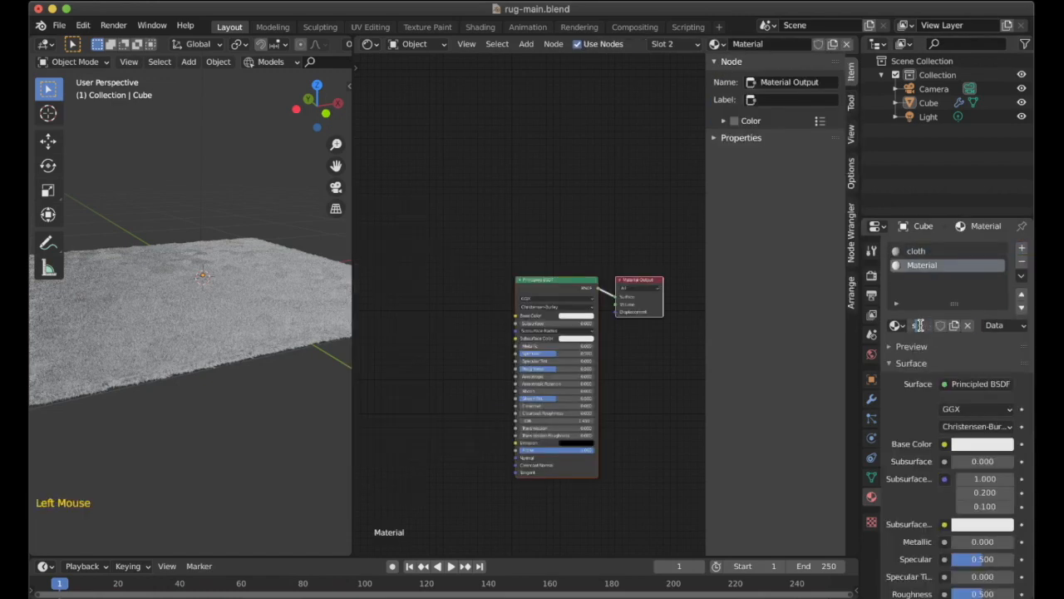
{"action": "double_click", "coordinate": [918, 326]}
{"action": "type", "text": "strand"}
{"action": "key", "text": "Return"}
Add a Hair Info node to the strand material, well before the Principled BSDF.
{"action": "scroll", "coordinate": [524, 304], "scroll_direction": "up", "scroll_amount": 1}
{"action": "middle_click_drag", "start_coordinate": [596, 276], "coordinate": [688, 257]}
{"action": "key", "text": "shift+a"}
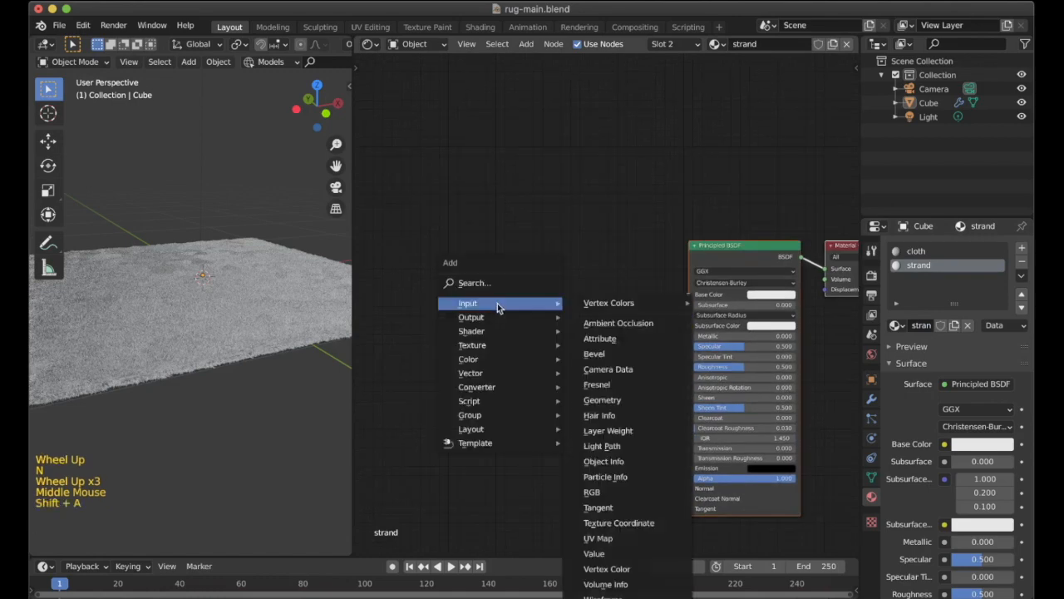
{"action": "left_click", "coordinate": [620, 410]}
{"action": "left_click", "coordinate": [448, 266]}
{"action": "scroll", "coordinate": [582, 300], "scroll_direction": "up", "scroll_amount": 4}
Insert a ColorRamp before the Principled BSDF and feed its Fac from the Hair Info node's Intercept output.
{"action": "key", "text": "shift+a"}
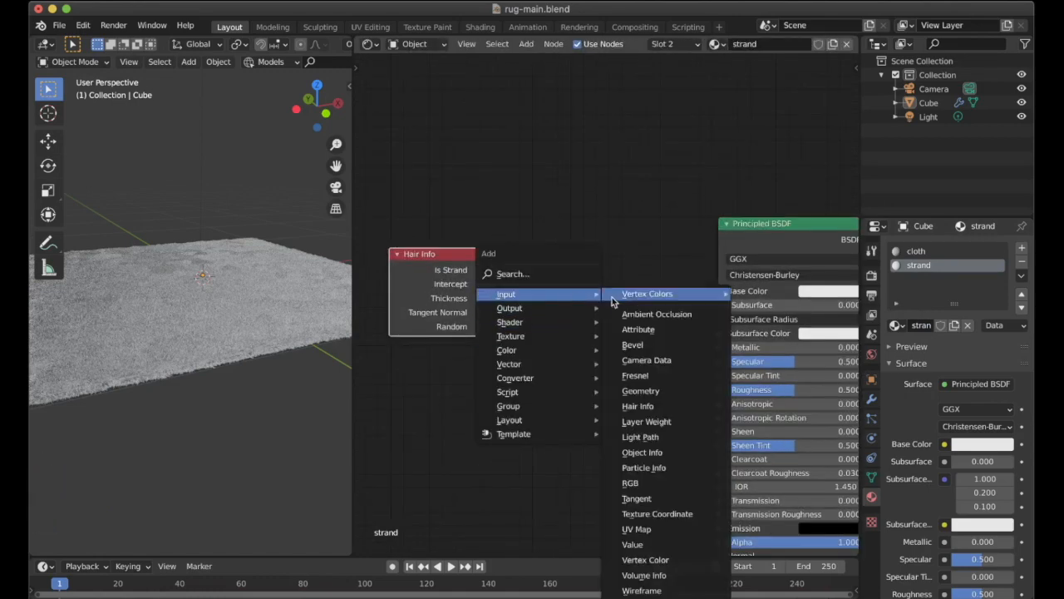
{"action": "mouse_move", "coordinate": [545, 379]}
{"action": "left_click", "coordinate": [642, 408]}
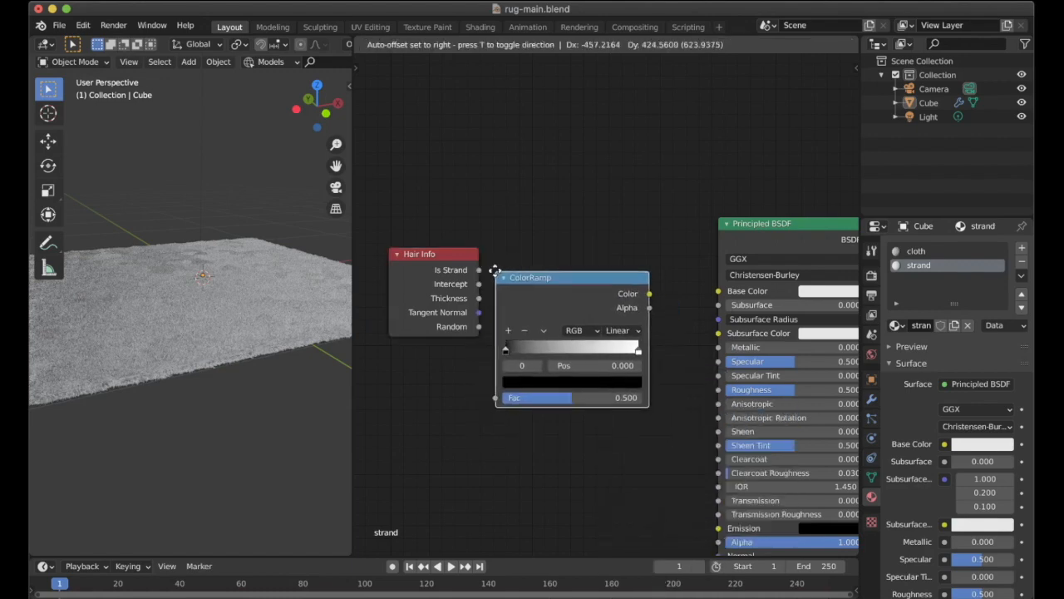
{"action": "left_click", "coordinate": [516, 268]}
{"action": "left_click_drag", "start_coordinate": [479, 283], "coordinate": [512, 388]}
{"action": "scroll", "coordinate": [717, 295], "scroll_direction": "up", "scroll_amount": 2}
Move the ColorRamp's black stop to about 0.132 and white stop to about 0.825, showing the material preview.
{"action": "left_click_drag", "start_coordinate": [507, 343], "coordinate": [539, 354]}
{"action": "left_click", "coordinate": [911, 346]}
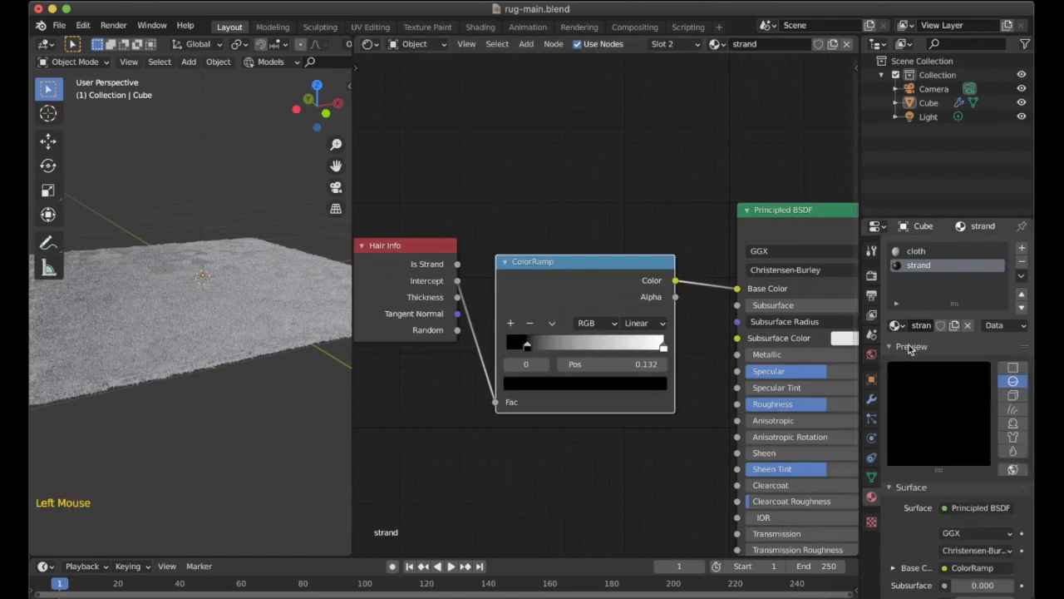
{"action": "left_click_drag", "start_coordinate": [663, 347], "coordinate": [640, 353]}
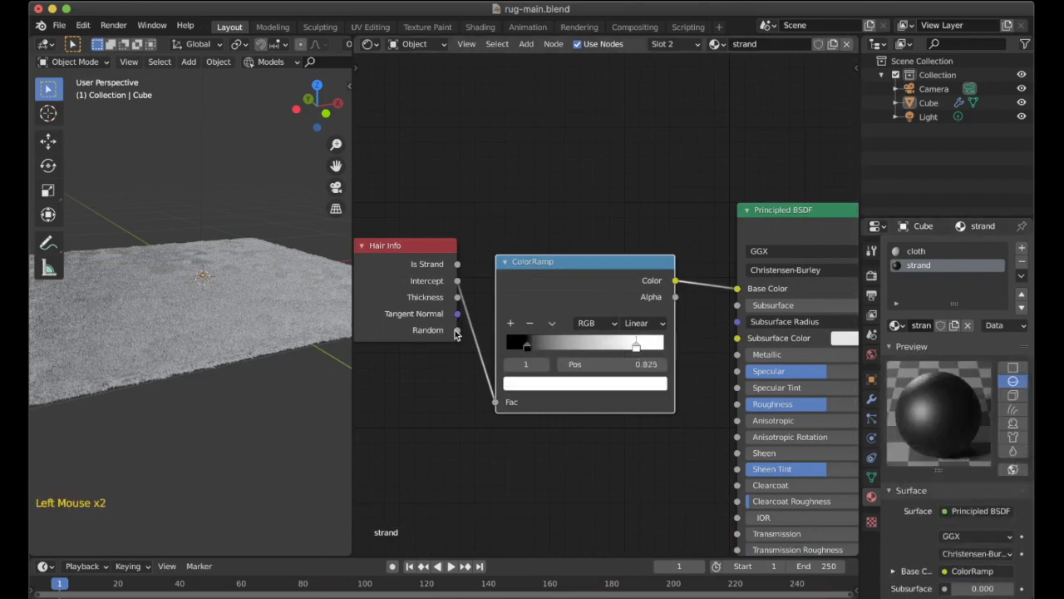
Change the ColorRamp's black stop to mid grey at position 0.380, and check the rug in the viewport.
{"action": "scroll", "coordinate": [473, 285], "scroll_direction": "down", "scroll_amount": 1}
{"action": "middle_click_drag", "start_coordinate": [472, 285], "coordinate": [487, 297]}
{"action": "left_click", "coordinate": [527, 346]}
{"action": "left_click", "coordinate": [539, 388]}
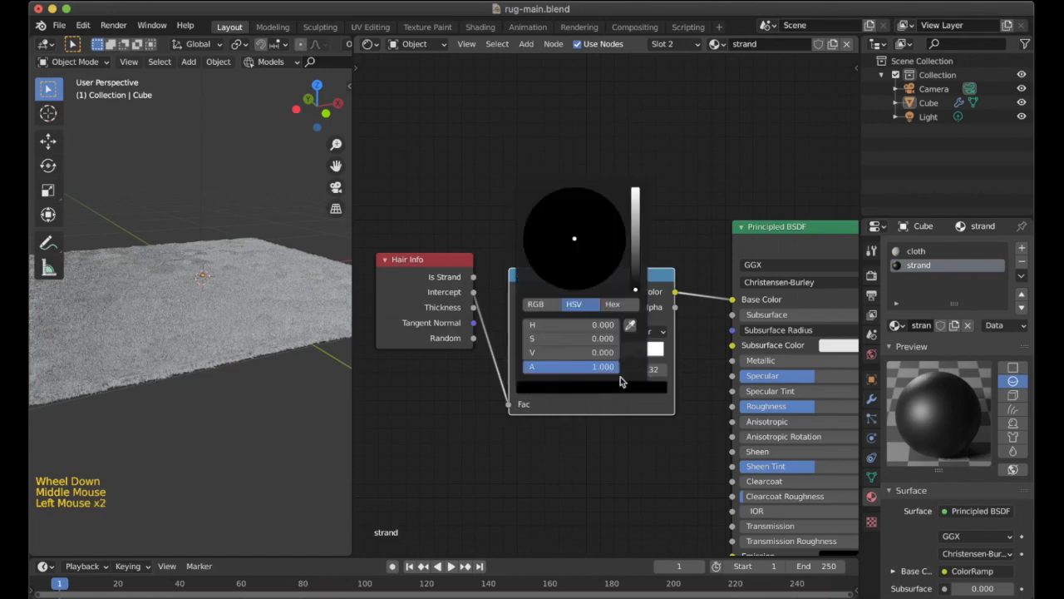
{"action": "left_click", "coordinate": [614, 390]}
{"action": "left_click_drag", "start_coordinate": [638, 268], "coordinate": [635, 231]}
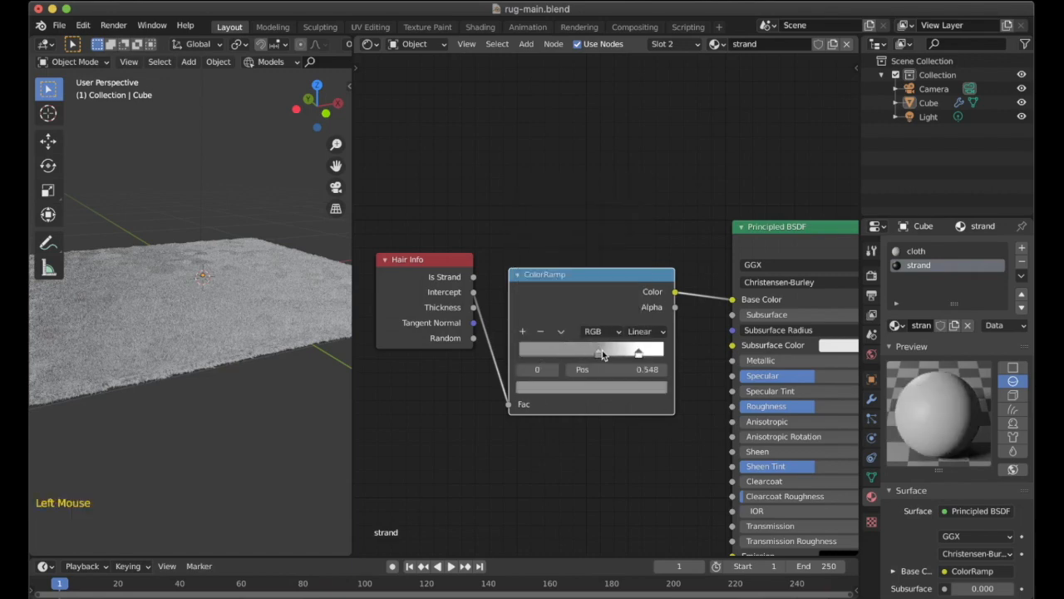
{"action": "left_click_drag", "start_coordinate": [602, 350], "coordinate": [573, 350]}
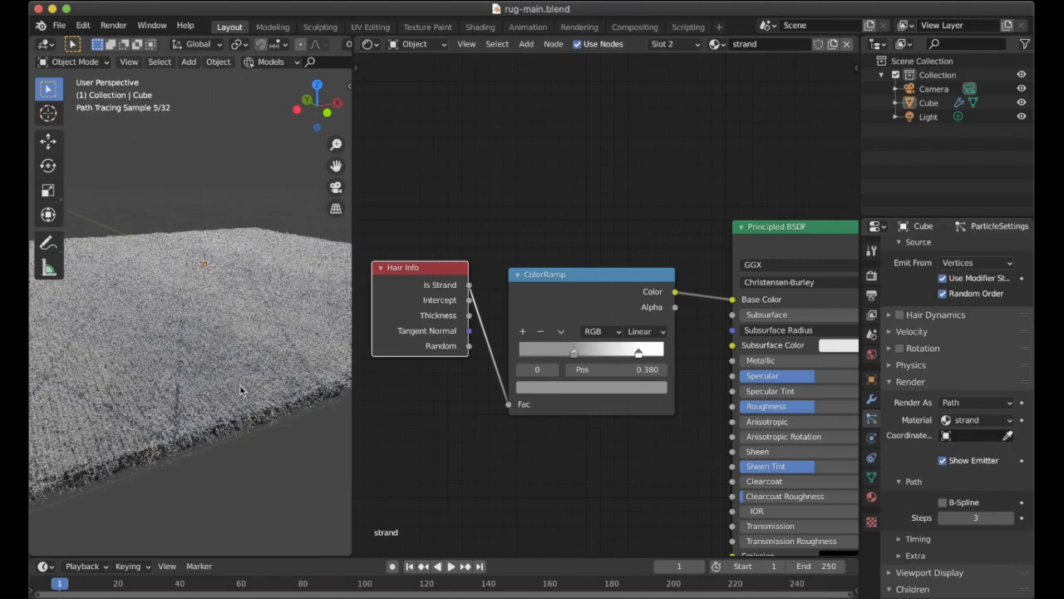
{"action": "middle_click_drag", "start_coordinate": [240, 384], "coordinate": [226, 358]}
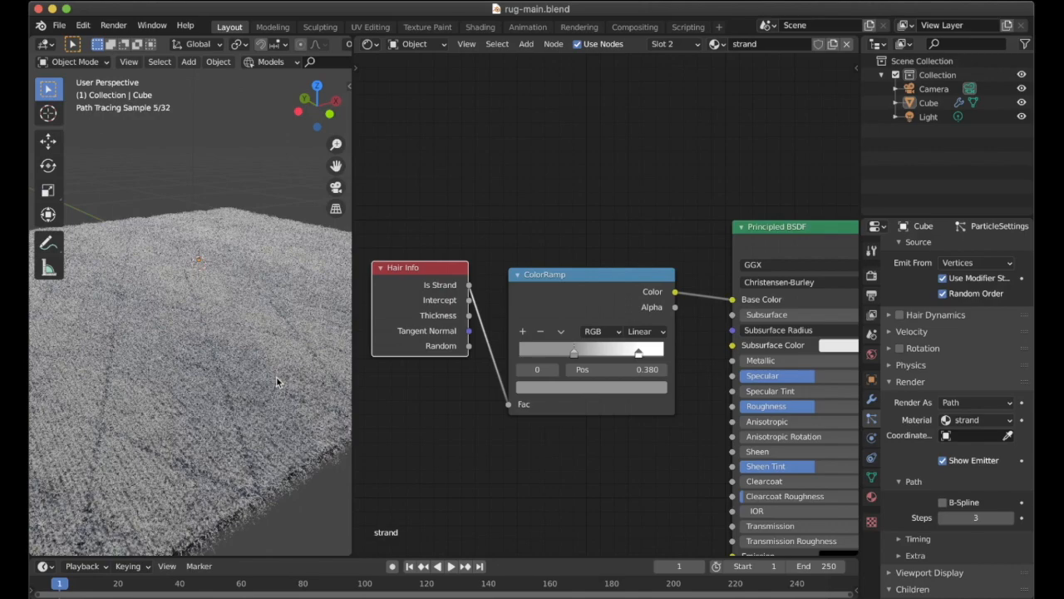
{"action": "middle_click_drag", "start_coordinate": [276, 375], "coordinate": [309, 341]}
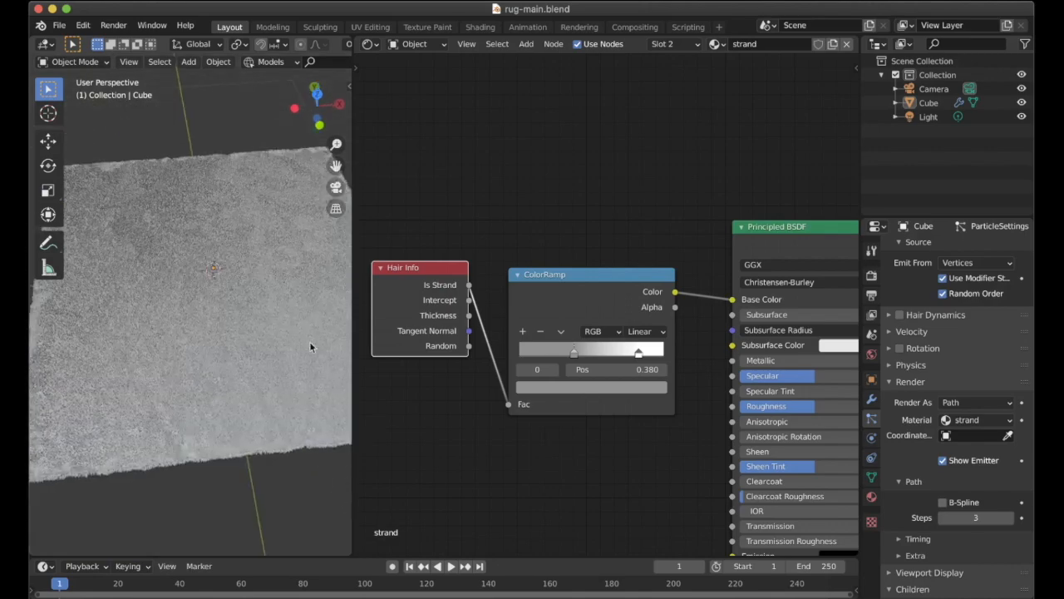
Add a plane beneath the rug and scale it up as a floor extending well beyond the rug's edges.
{"action": "key", "text": "ctrl+space"}
{"action": "key", "text": "KP_7"}
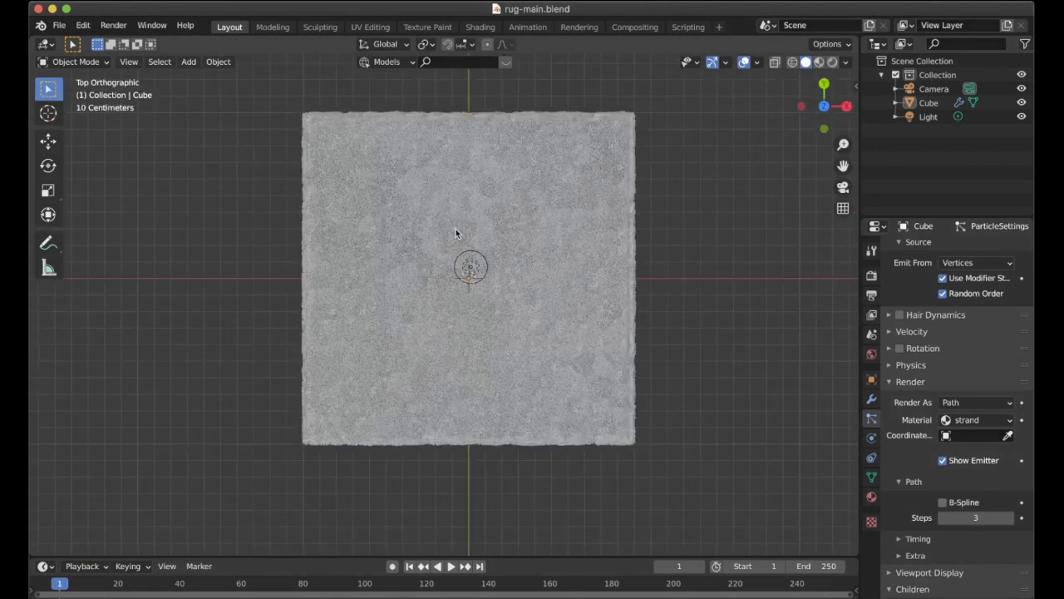
{"action": "key", "text": "shift+a"}
{"action": "mouse_move", "coordinate": [456, 229]}
{"action": "left_click", "coordinate": [632, 231]}
{"action": "scroll", "coordinate": [627, 240], "scroll_direction": "down", "scroll_amount": 4}
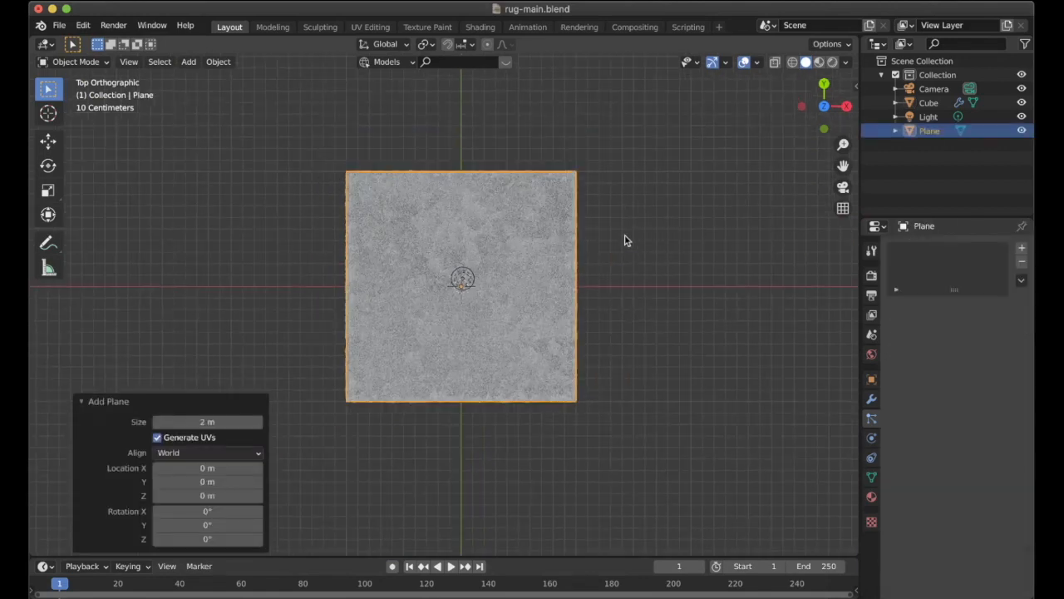
{"action": "key", "text": "s"}
{"action": "left_click", "coordinate": [624, 214]}
Rename the Cube object as rug.
{"action": "middle_click_drag", "start_coordinate": [624, 215], "coordinate": [656, 168]}
{"action": "scroll", "coordinate": [657, 168], "scroll_direction": "up", "scroll_amount": 3}
{"action": "left_click", "coordinate": [926, 103]}
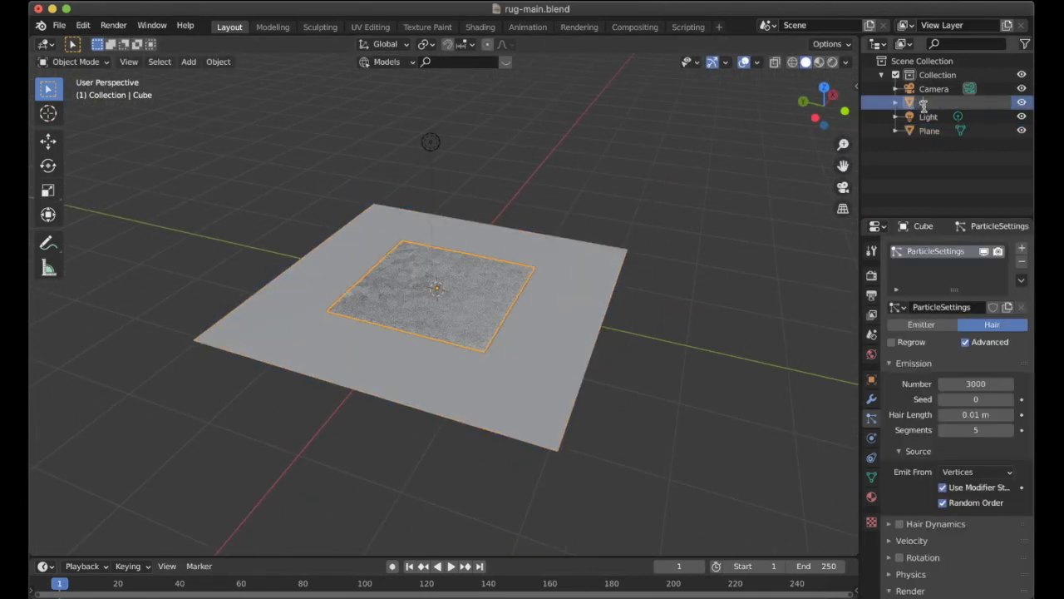
{"action": "key", "text": "Return"}
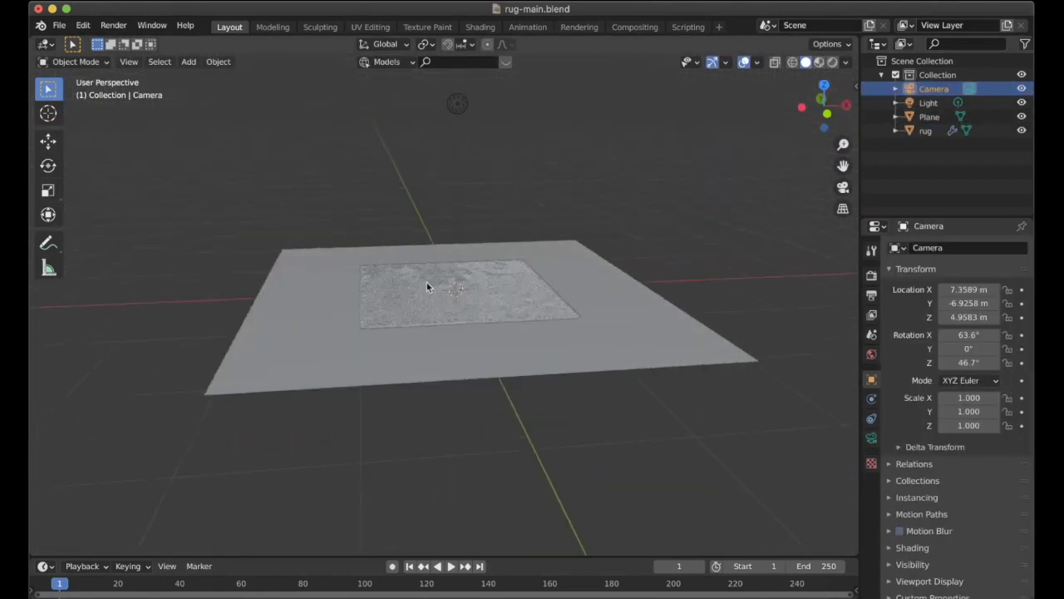
Align the camera to a low, centred front view of the rug and adjust its position.
{"action": "middle_click_drag", "start_coordinate": [426, 282], "coordinate": [408, 259]}
{"action": "scroll", "coordinate": [427, 282], "scroll_direction": "up", "scroll_amount": 3}
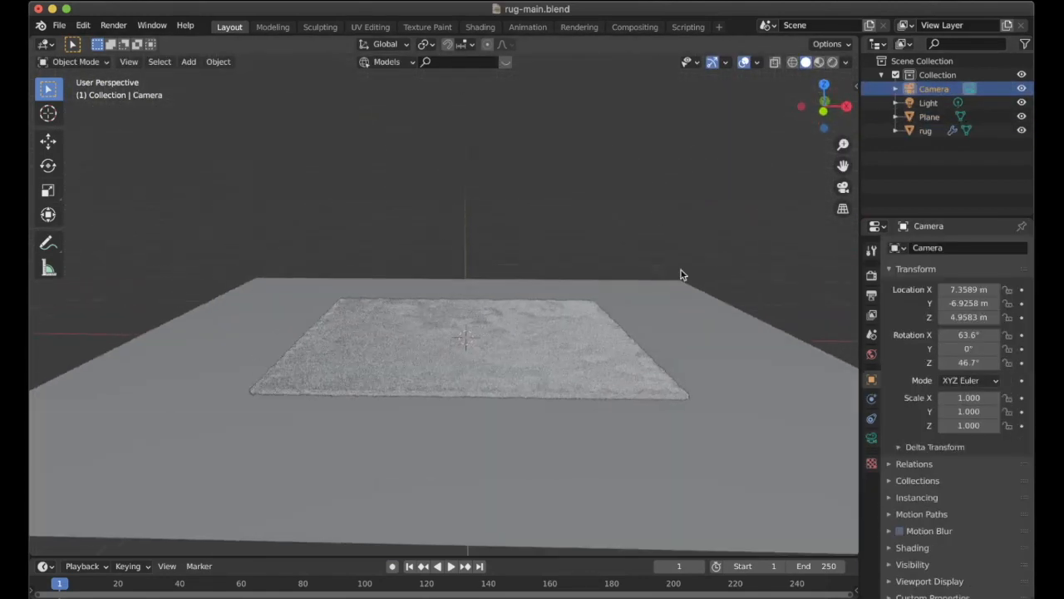
{"action": "key", "text": "n"}
{"action": "left_click", "coordinate": [848, 268]}
{"action": "key", "text": "n"}
{"action": "middle_click_drag", "start_coordinate": [842, 266], "coordinate": [649, 264], "text": "shift"}
{"action": "scroll", "coordinate": [648, 254], "scroll_direction": "up", "scroll_amount": 2}
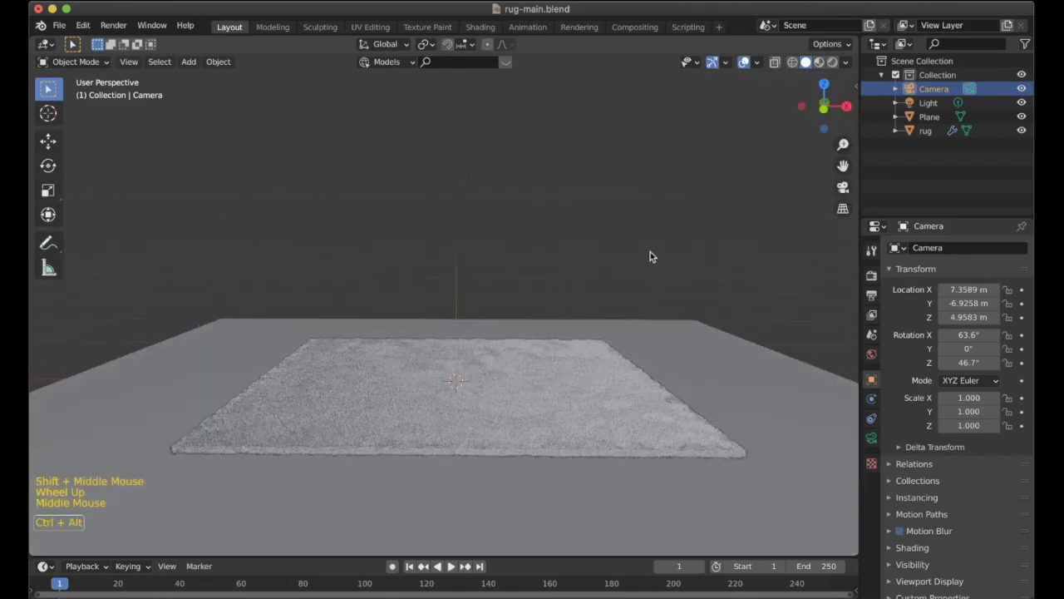
{"action": "key", "text": "ctrl+alt+KP_0"}
{"action": "key", "text": "g"}
{"action": "left_click", "coordinate": [652, 271]}
Select the rug and enable Render Region in the output settings.
{"action": "left_click", "coordinate": [620, 350]}
{"action": "left_click", "coordinate": [871, 296]}
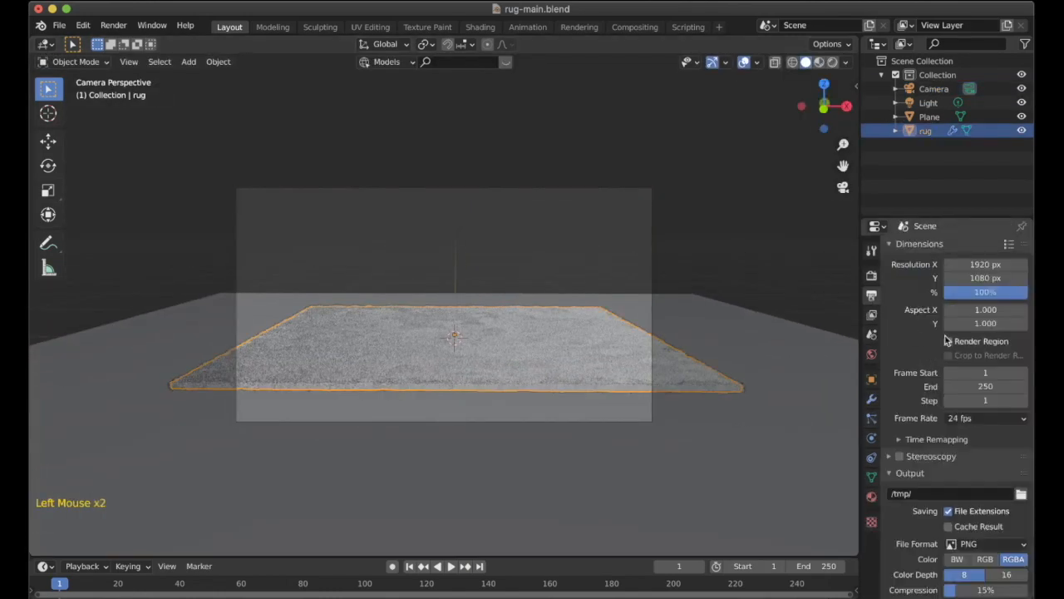
{"action": "left_click", "coordinate": [946, 339]}
Review the render settings and the rug's modifiers and materials.
{"action": "left_click", "coordinate": [872, 275]}
{"action": "left_click", "coordinate": [873, 400]}
{"action": "left_click", "coordinate": [915, 247]}
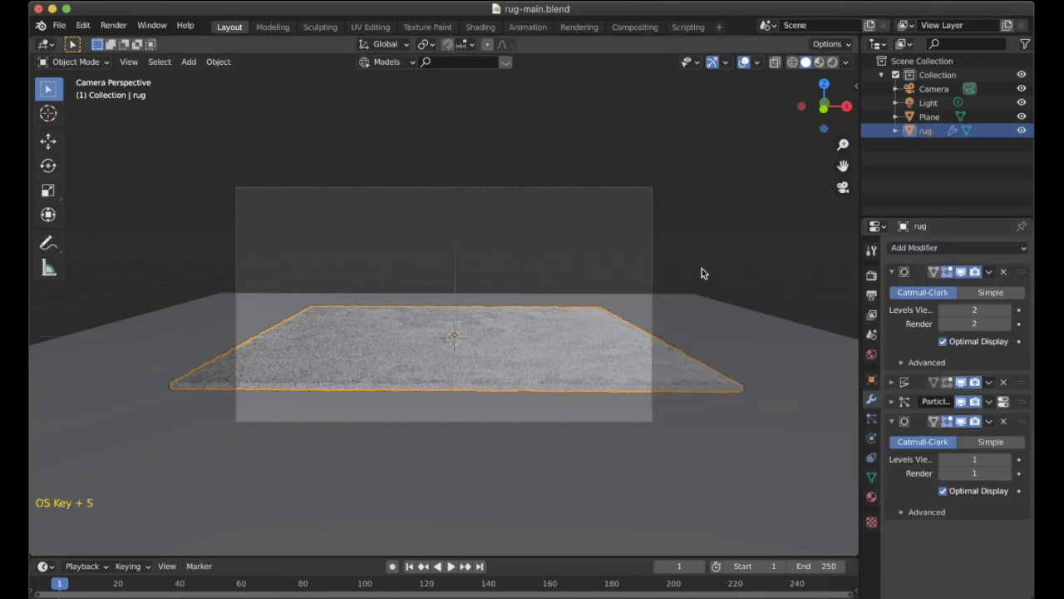
{"action": "left_click", "coordinate": [871, 496]}
{"action": "scroll", "coordinate": [956, 416], "scroll_direction": "down", "scroll_amount": 8}
{"action": "scroll", "coordinate": [956, 415], "scroll_direction": "up", "scroll_amount": 3}
{"action": "middle_click_drag", "start_coordinate": [539, 315], "coordinate": [557, 337], "text": "shift"}
Hide the rug's hair particles, displacement and last subdivision modifier in the viewport.
{"action": "left_click", "coordinate": [871, 417]}
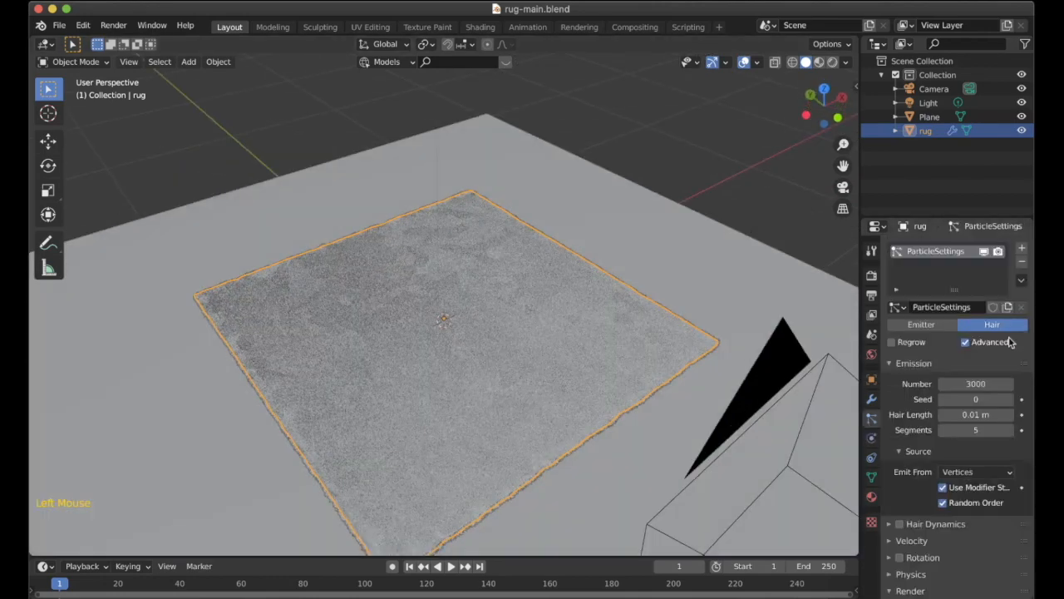
{"action": "left_click", "coordinate": [646, 338]}
{"action": "left_click", "coordinate": [646, 337]}
{"action": "scroll", "coordinate": [646, 338], "scroll_direction": "down", "scroll_amount": 2}
{"action": "left_click", "coordinate": [632, 344]}
{"action": "middle_click_drag", "start_coordinate": [682, 341], "coordinate": [543, 326]}
{"action": "left_click", "coordinate": [984, 251]}
{"action": "left_click", "coordinate": [872, 398]}
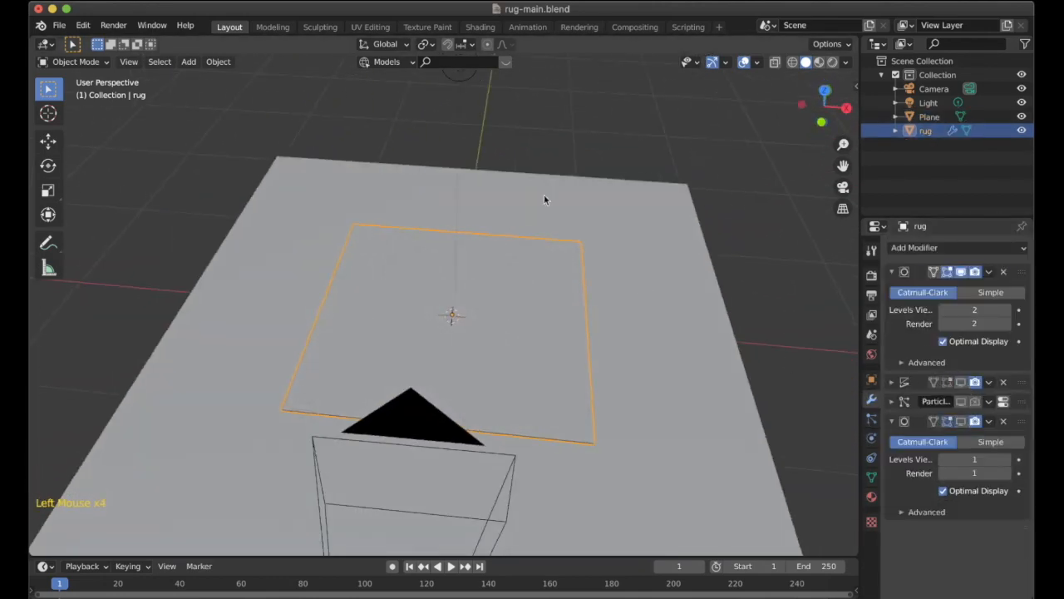
Switch to the Sculpting workspace and apply the rug's object transform in Object Mode.
{"action": "left_click", "coordinate": [332, 26]}
{"action": "mouse_move", "coordinate": [464, 328]}
{"action": "middle_mouse_down"}
{"action": "mouse_move", "coordinate": [416, 368]}
{"action": "mouse_move", "coordinate": [447, 355]}
{"action": "middle_mouse_up"}
{"action": "key", "text": "ctrl+Tab"}
{"action": "left_click", "coordinate": [356, 358]}
{"action": "key", "text": "ctrl+a"}
{"action": "left_click", "coordinate": [405, 356]}
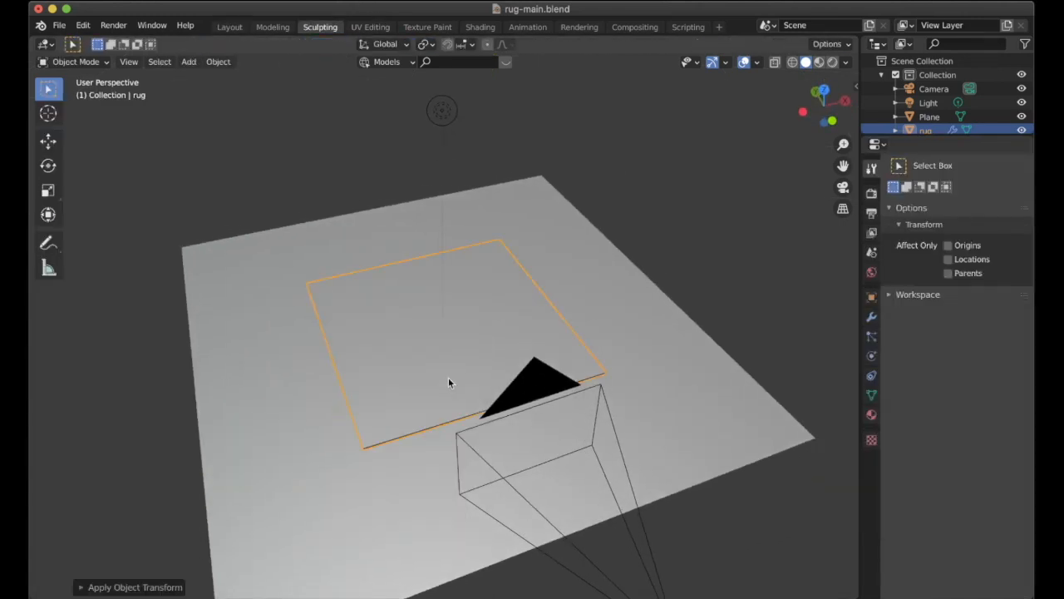
Switch the rug to Sculpt Mode and turn off its X mirror symmetry.
{"action": "key", "text": "ctrl+Tab"}
{"action": "left_click", "coordinate": [437, 434]}
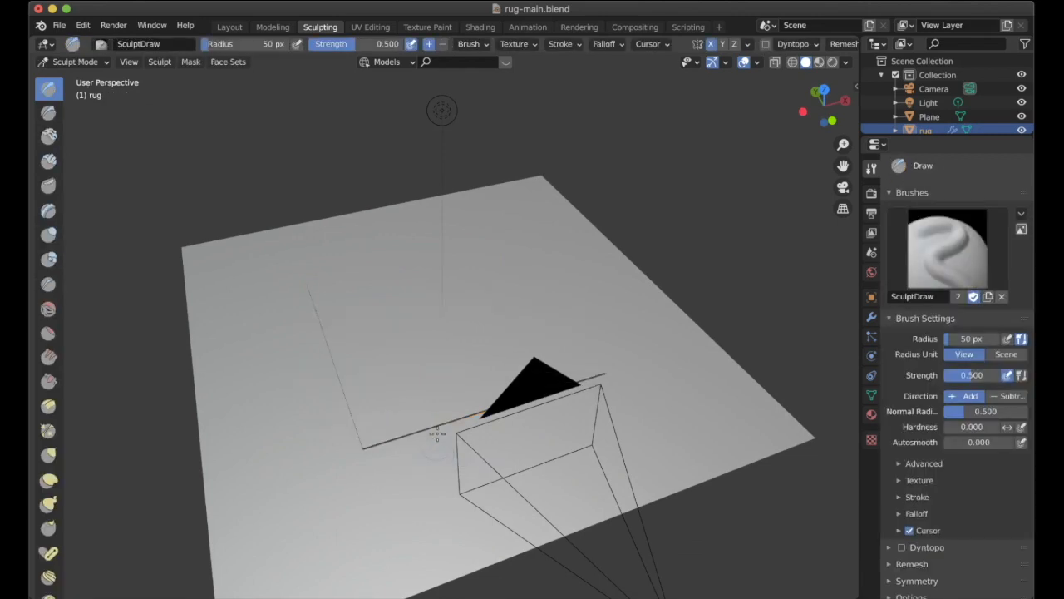
{"action": "scroll", "coordinate": [321, 352], "scroll_direction": "up", "scroll_amount": 4}
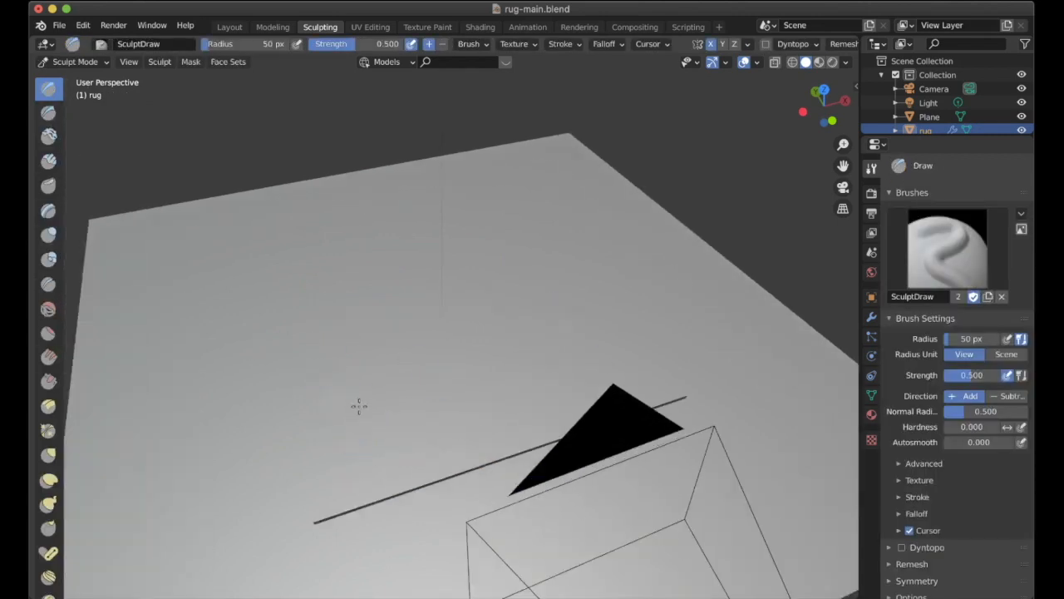
{"action": "scroll", "coordinate": [461, 396], "scroll_direction": "up", "scroll_amount": 2}
{"action": "scroll", "coordinate": [978, 467], "scroll_direction": "down", "scroll_amount": 1}
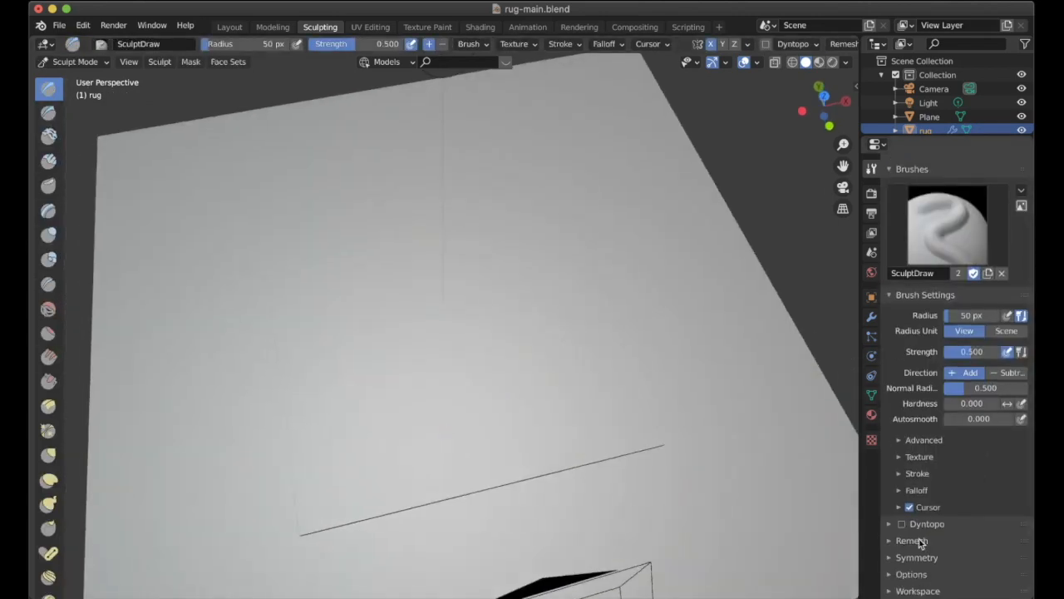
{"action": "left_click", "coordinate": [923, 559]}
{"action": "scroll", "coordinate": [980, 565], "scroll_direction": "down", "scroll_amount": 2}
{"action": "middle_click_drag", "start_coordinate": [399, 404], "coordinate": [477, 404], "text": "shift"}
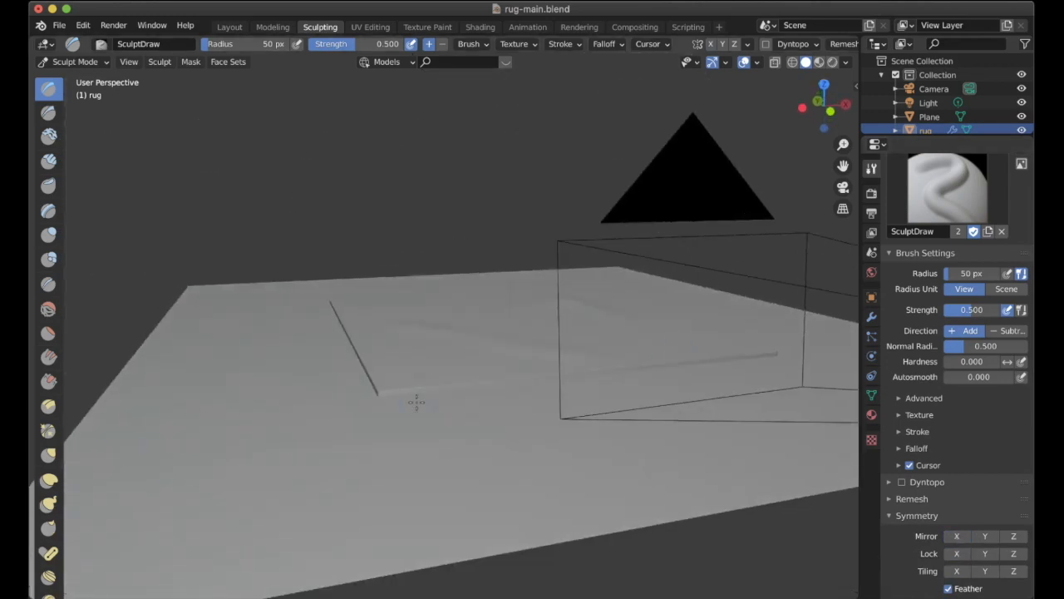
Sculpt subtle waves into the rug's edge and surface with the Grab brush, enlarging its radius to 156 px.
{"action": "key", "text": "g"}
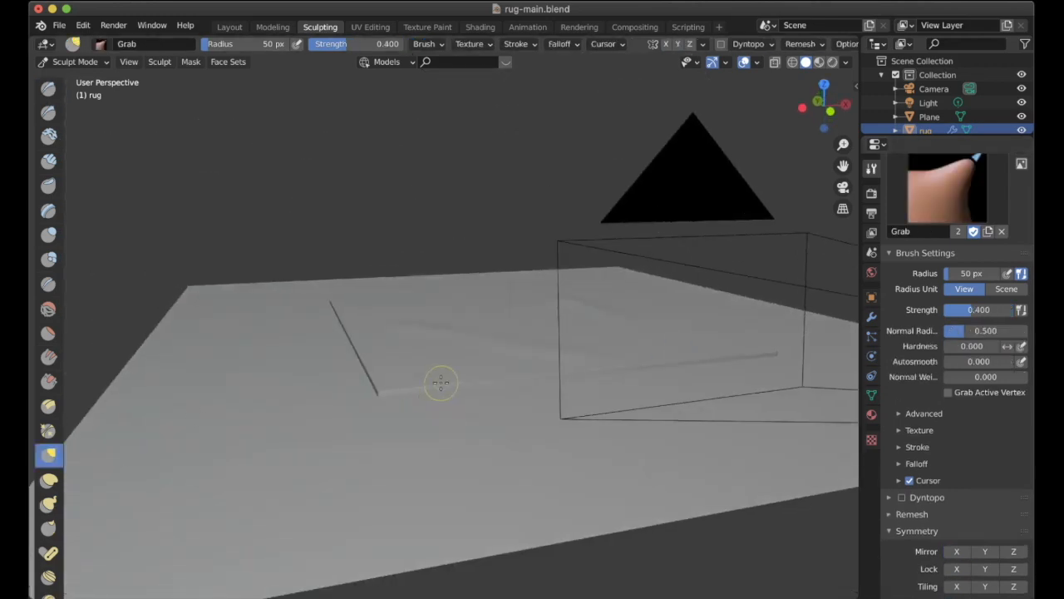
{"action": "scroll", "coordinate": [433, 380], "scroll_direction": "down", "scroll_amount": 3}
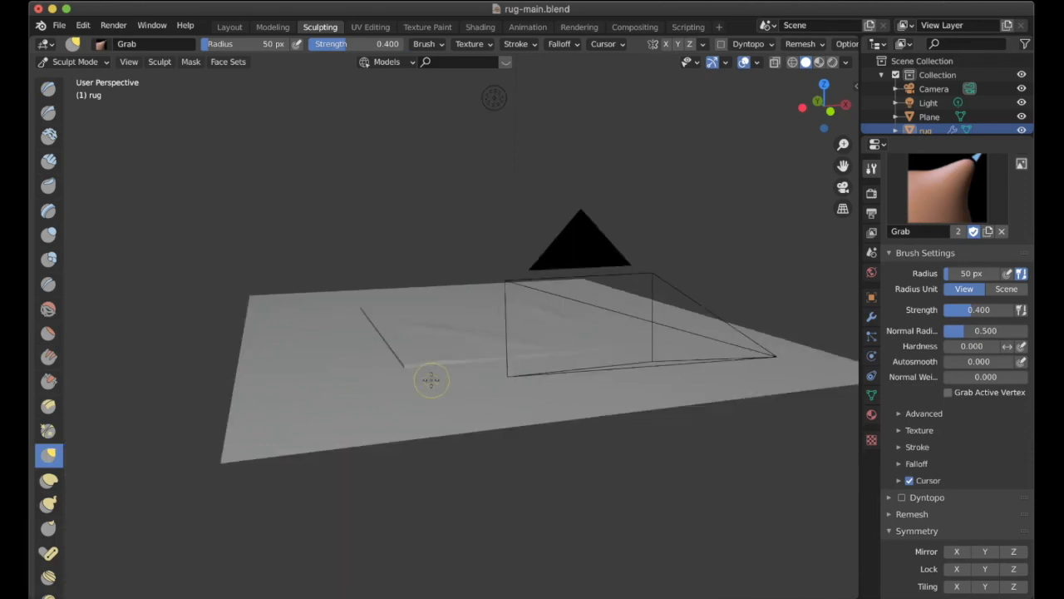
{"action": "scroll", "coordinate": [432, 374], "scroll_direction": "up", "scroll_amount": 5}
{"action": "middle_click_drag", "start_coordinate": [432, 373], "coordinate": [441, 371]}
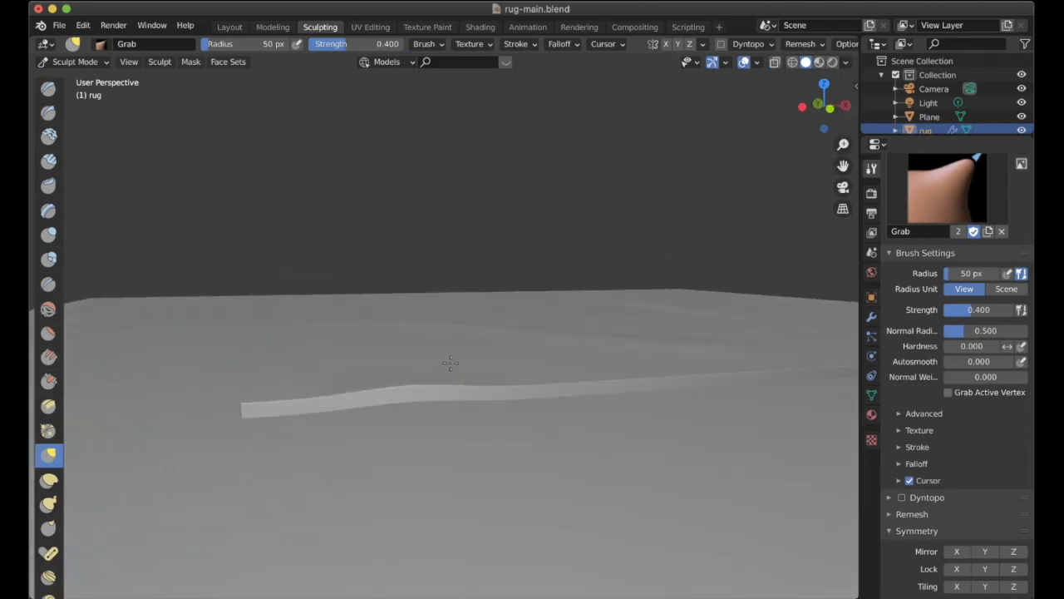
{"action": "middle_click_drag", "start_coordinate": [345, 379], "coordinate": [428, 391]}
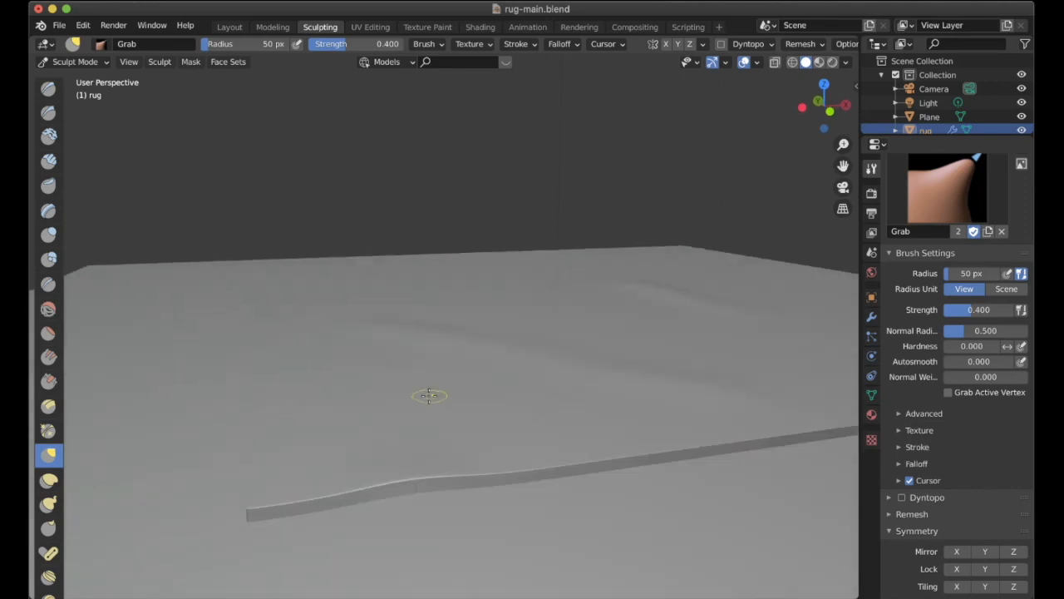
{"action": "key", "text": "f"}
{"action": "left_click", "coordinate": [380, 476]}
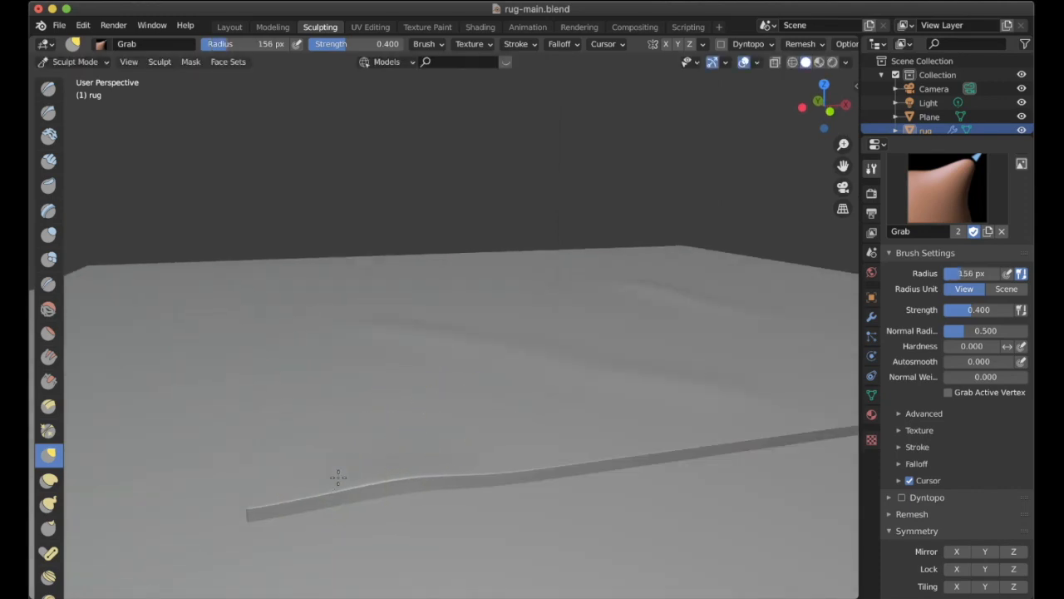
{"action": "middle_click_drag", "start_coordinate": [343, 501], "coordinate": [595, 424]}
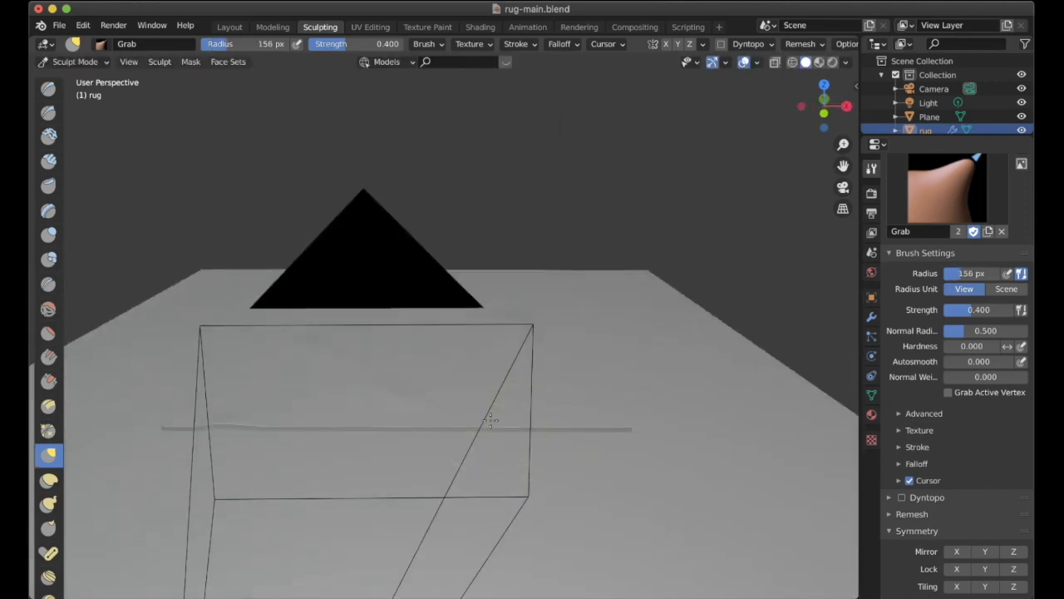
{"action": "middle_click_drag", "start_coordinate": [490, 420], "coordinate": [396, 378]}
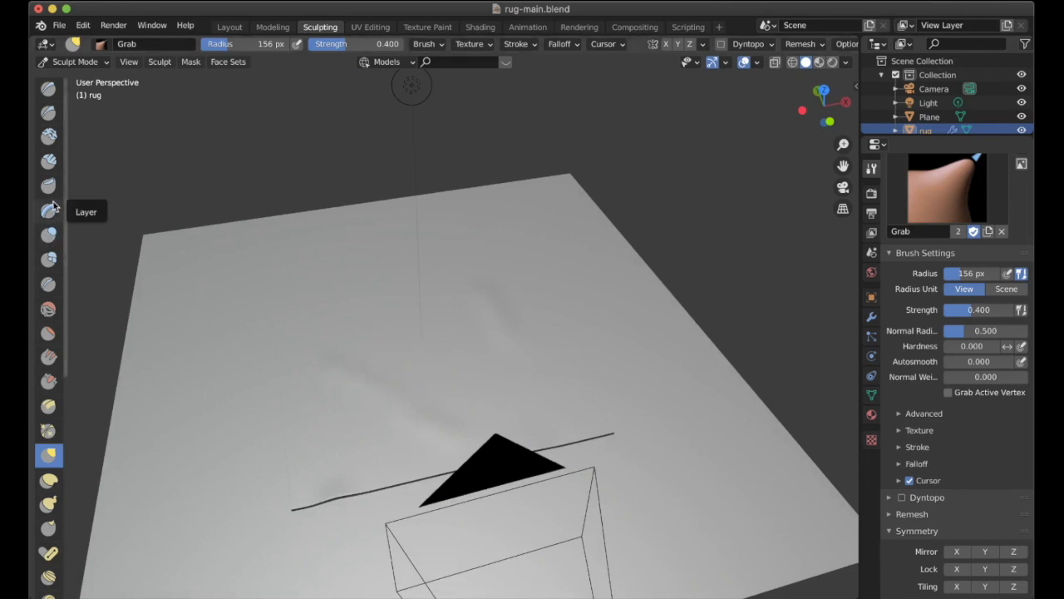
Soften the sculpted bumps on the rug with the Smooth brush and return to Object Mode.
{"action": "left_click", "coordinate": [48, 309]}
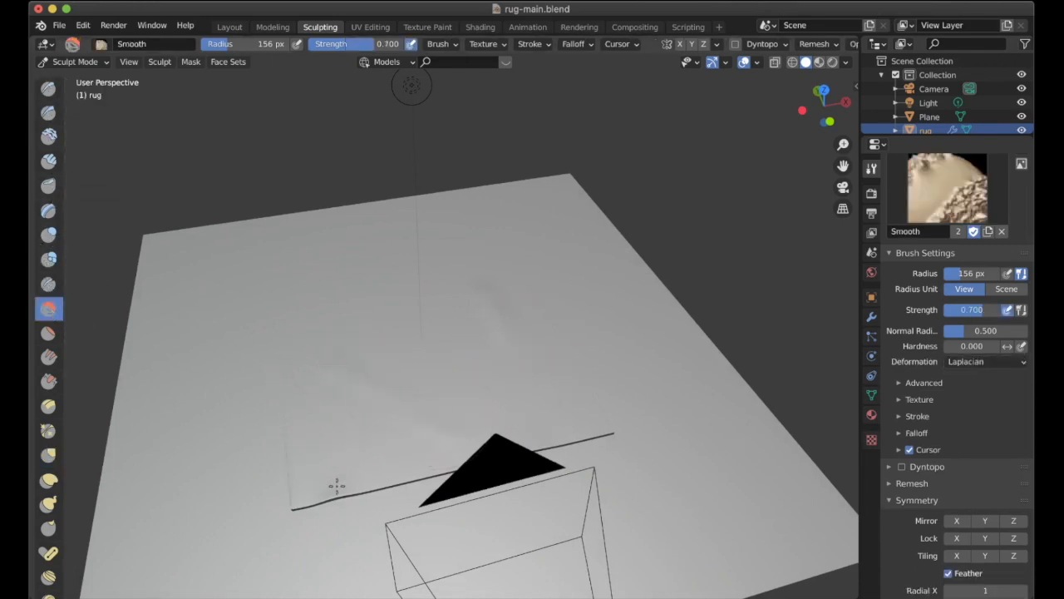
{"action": "mouse_move", "coordinate": [515, 347]}
{"action": "middle_mouse_down"}
{"action": "mouse_move", "coordinate": [525, 275]}
{"action": "mouse_move", "coordinate": [518, 308]}
{"action": "middle_mouse_up"}
{"action": "key", "text": "ctrl+Tab"}
{"action": "left_click", "coordinate": [428, 313]}
Scale the rug down along the Z axis in front view to make it thinner.
{"action": "key", "text": "KP_1"}
{"action": "scroll", "coordinate": [408, 224], "scroll_direction": "up", "scroll_amount": 2}
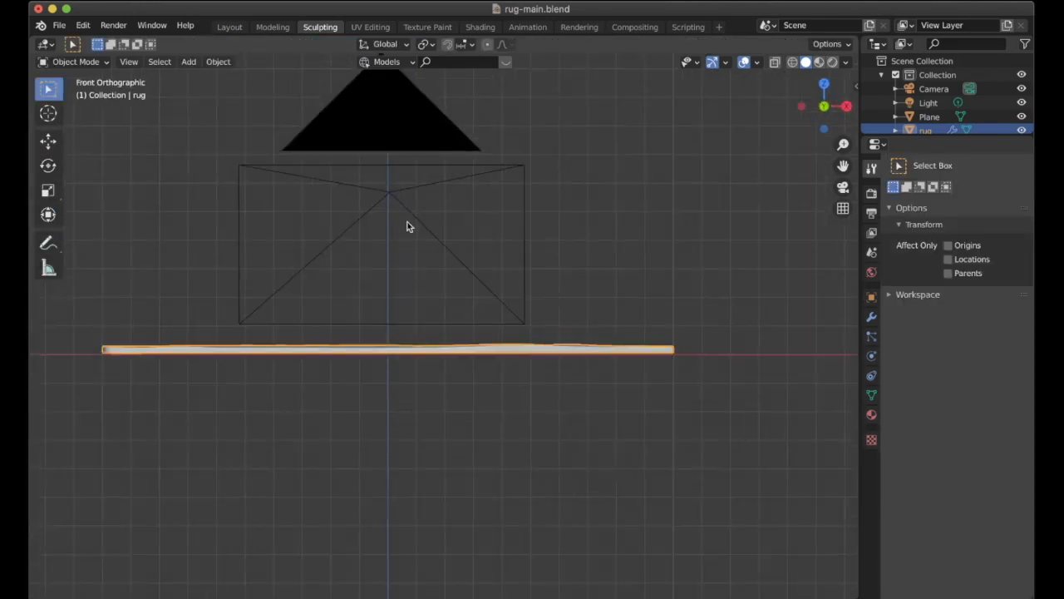
{"action": "key", "text": "s"}
{"action": "key", "text": "z"}
{"action": "left_click", "coordinate": [440, 275]}
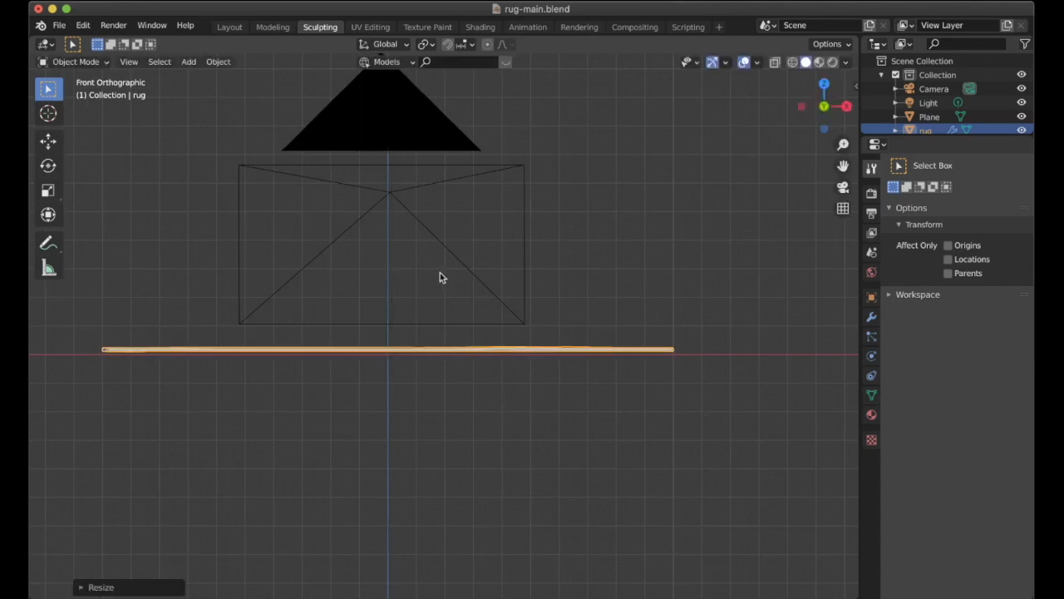
Adjust the rug's height along Z so it rests on the floor and apply its object transform.
{"action": "key", "text": "g"}
{"action": "key", "text": "z"}
{"action": "left_click", "coordinate": [442, 281]}
{"action": "key", "text": "ctrl+a"}
{"action": "left_click", "coordinate": [441, 278]}
Look through the camera and re-enable the rug's displacement, hair particle and last subdivision modifiers in the viewport.
{"action": "key", "text": "KP_0"}
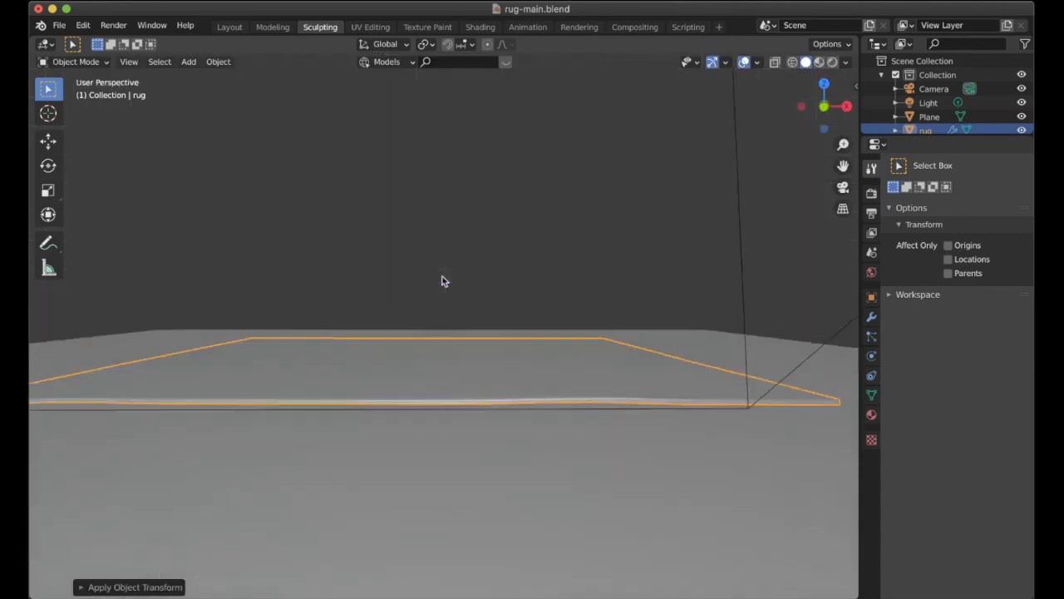
{"action": "left_click", "coordinate": [871, 317]}
{"action": "left_click", "coordinate": [962, 299]}
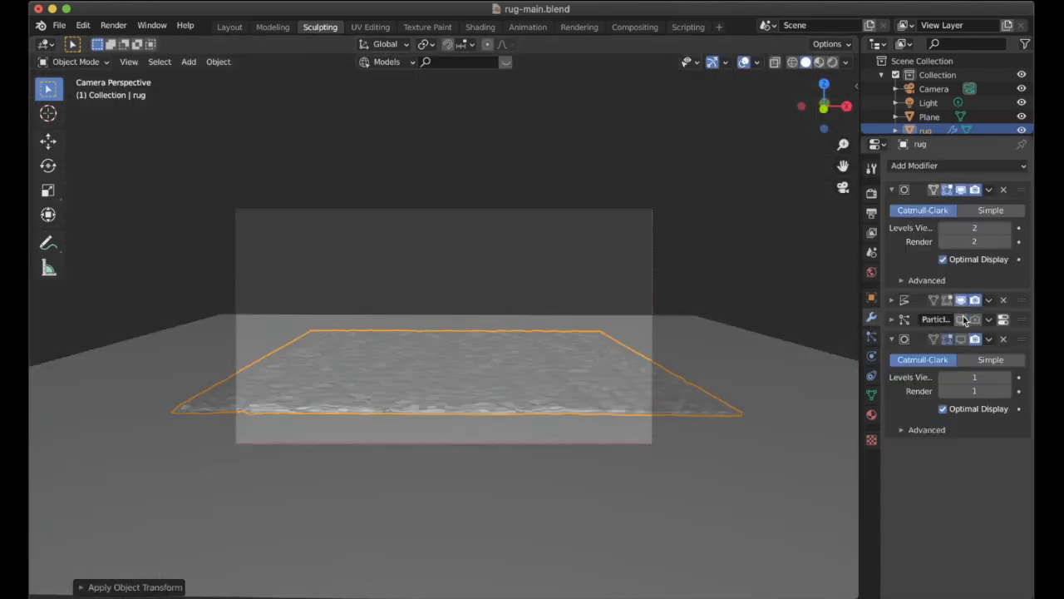
{"action": "left_click", "coordinate": [976, 320]}
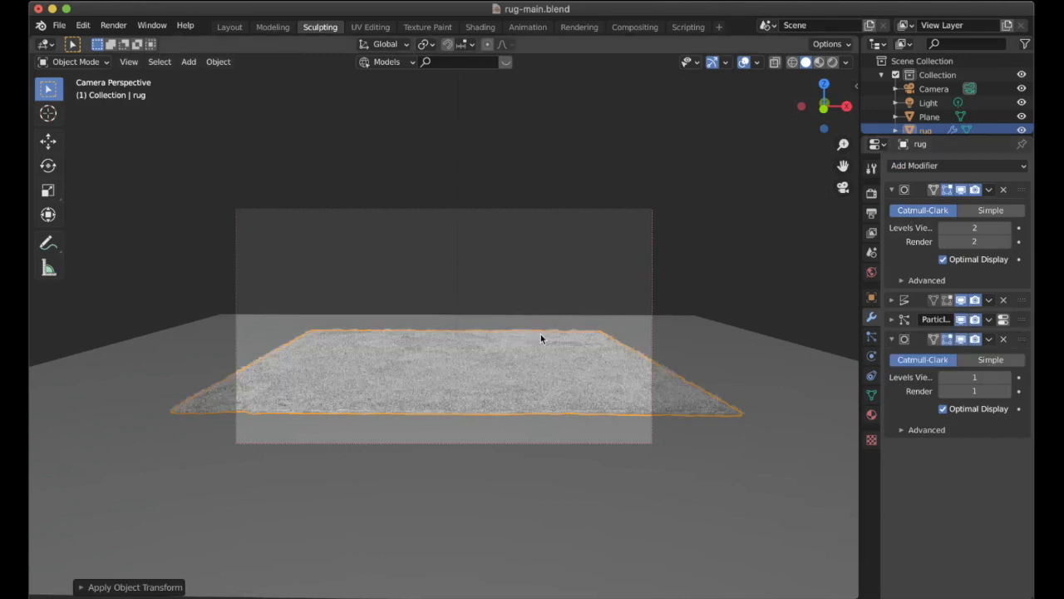
Move the light above the rug along the Z axis.
{"action": "scroll", "coordinate": [515, 249], "scroll_direction": "down", "scroll_amount": 5}
{"action": "left_click", "coordinate": [457, 159]}
{"action": "key", "text": "g"}
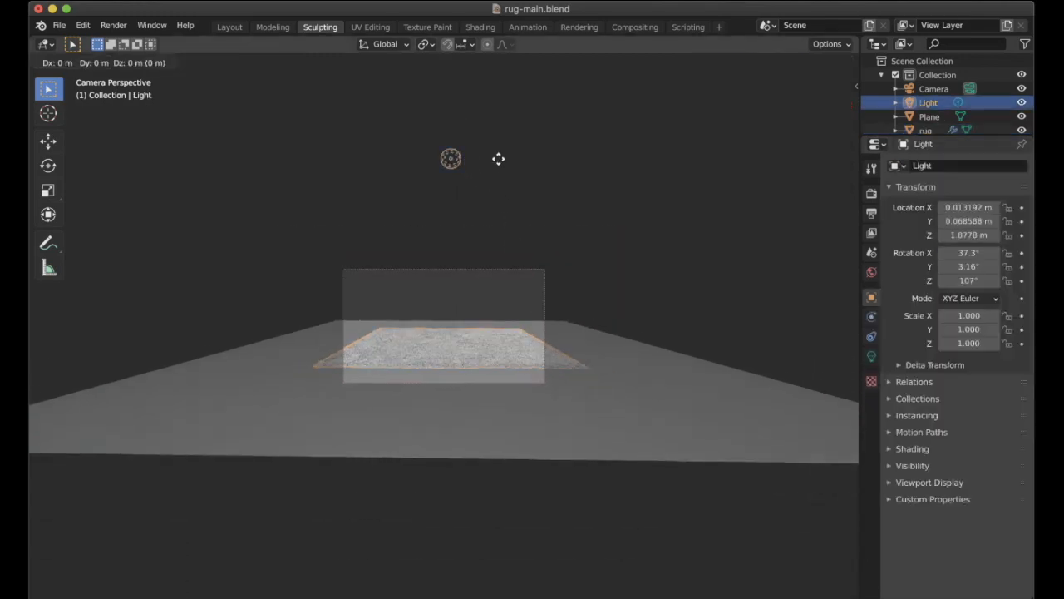
{"action": "key", "text": "z"}
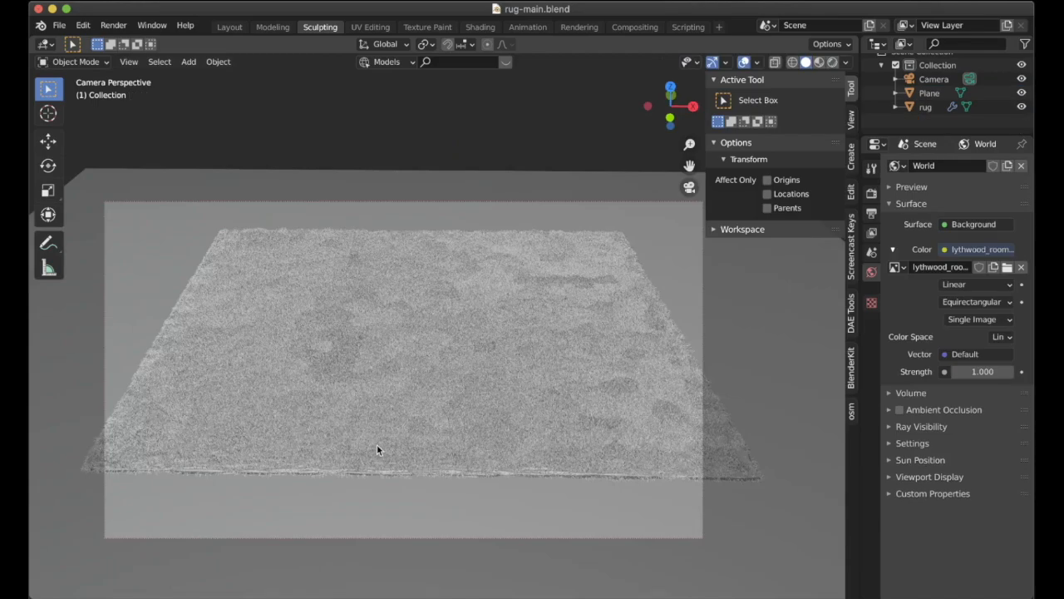
Hide the sidebar and move the rug into a new collection named RUG.
{"action": "scroll", "coordinate": [377, 444], "scroll_direction": "down", "scroll_amount": 3}
{"action": "middle_click_drag", "start_coordinate": [376, 444], "coordinate": [471, 399]}
{"action": "scroll", "coordinate": [463, 391], "scroll_direction": "up", "scroll_amount": 4}
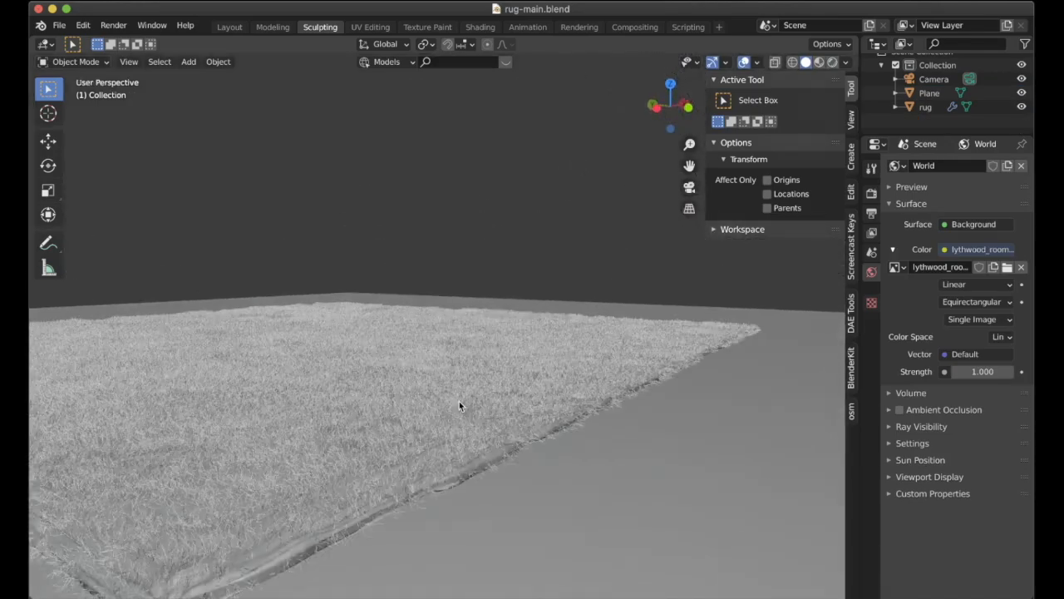
{"action": "mouse_move", "coordinate": [471, 400]}
{"action": "middle_mouse_down"}
{"action": "mouse_move", "coordinate": [485, 402]}
{"action": "mouse_move", "coordinate": [406, 413]}
{"action": "mouse_move", "coordinate": [515, 445]}
{"action": "mouse_move", "coordinate": [565, 488]}
{"action": "mouse_move", "coordinate": [527, 498]}
{"action": "mouse_move", "coordinate": [475, 409]}
{"action": "middle_mouse_up"}
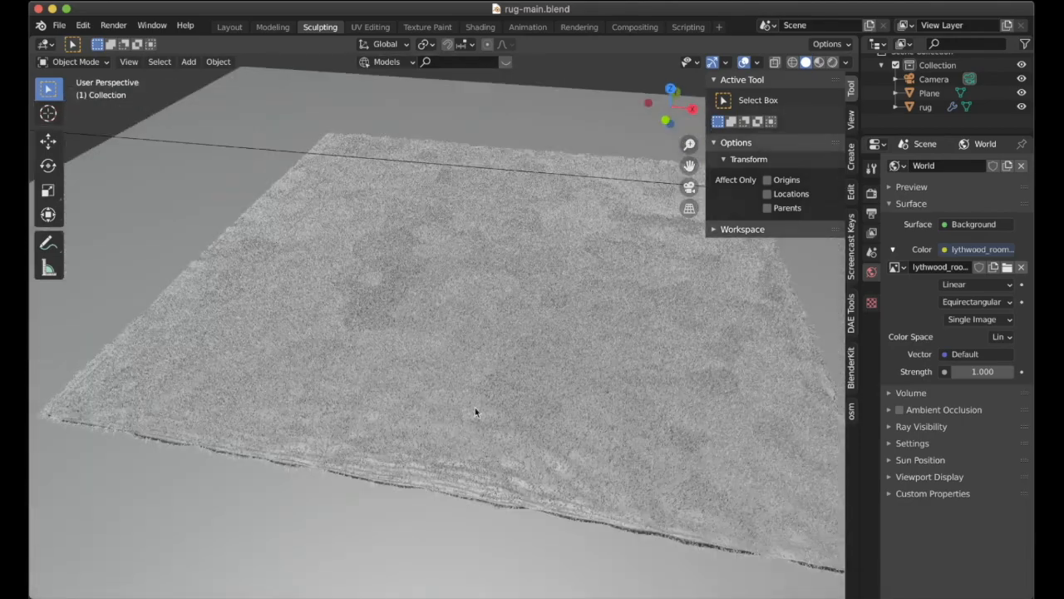
{"action": "scroll", "coordinate": [477, 404], "scroll_direction": "down", "scroll_amount": 5}
{"action": "middle_click_drag", "start_coordinate": [282, 376], "coordinate": [468, 389]}
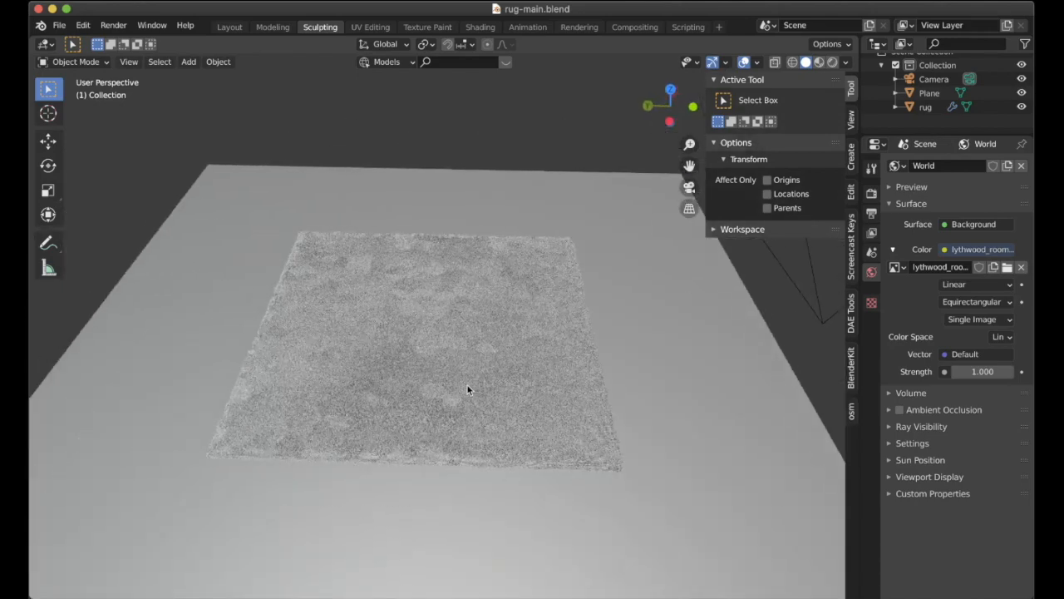
{"action": "left_click", "coordinate": [508, 391]}
{"action": "middle_click_drag", "start_coordinate": [549, 390], "coordinate": [506, 388]}
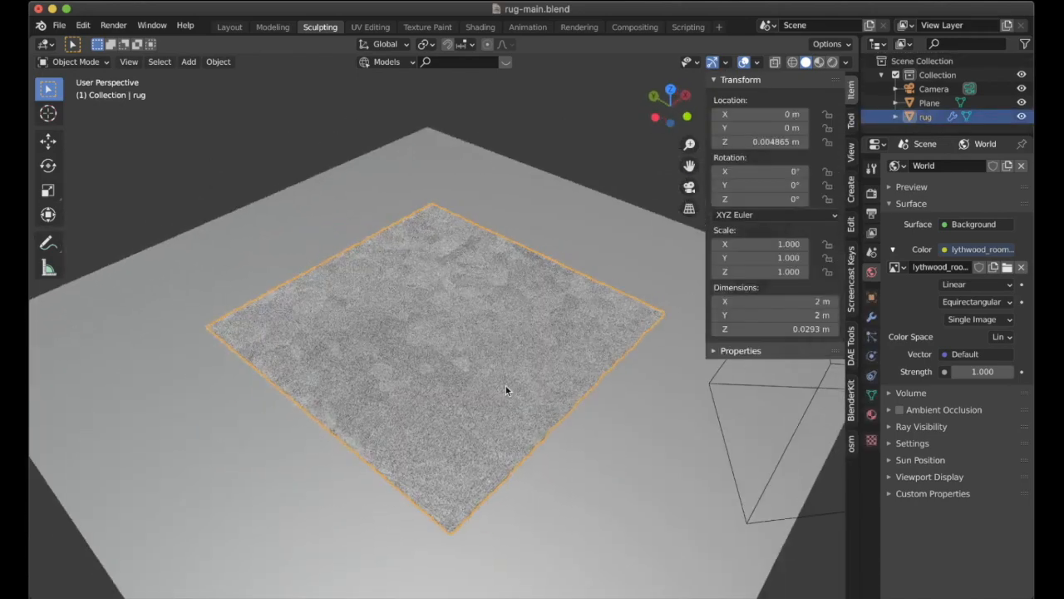
{"action": "key", "text": "n"}
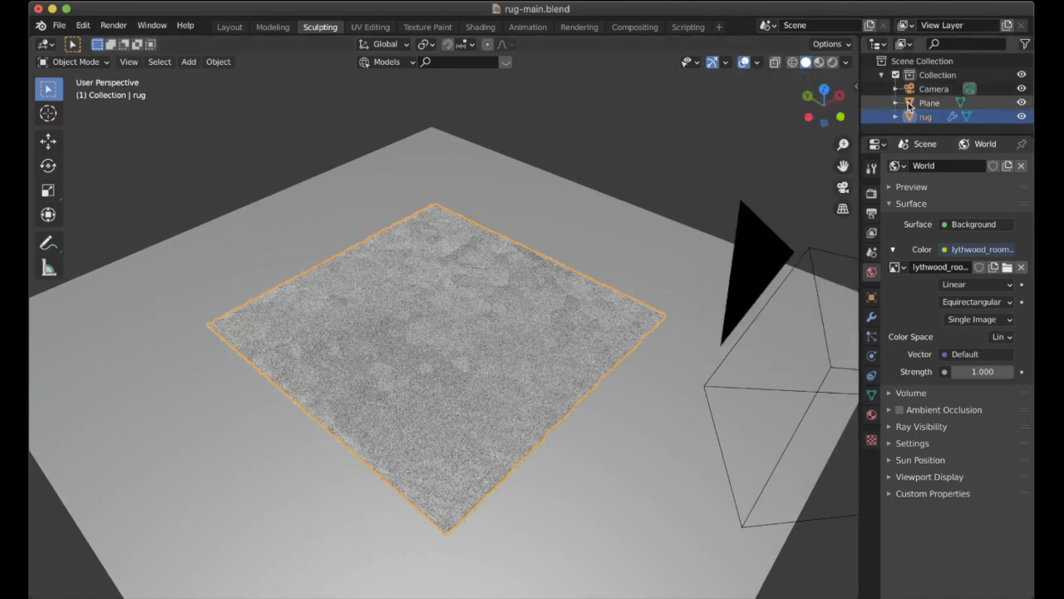
{"action": "key", "text": "m"}
{"action": "left_click", "coordinate": [564, 250]}
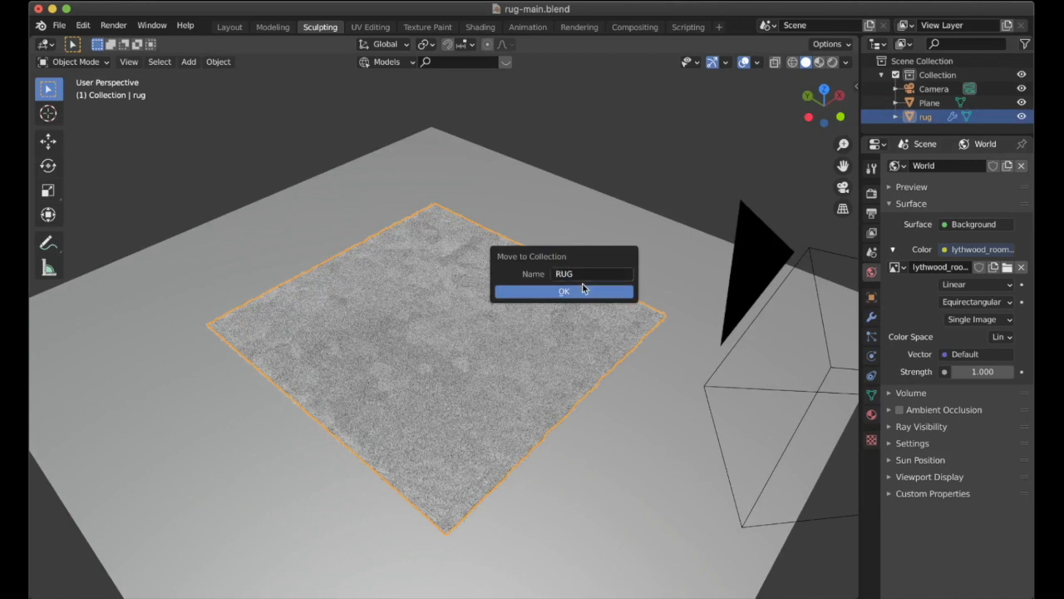
{"action": "left_click", "coordinate": [526, 292]}
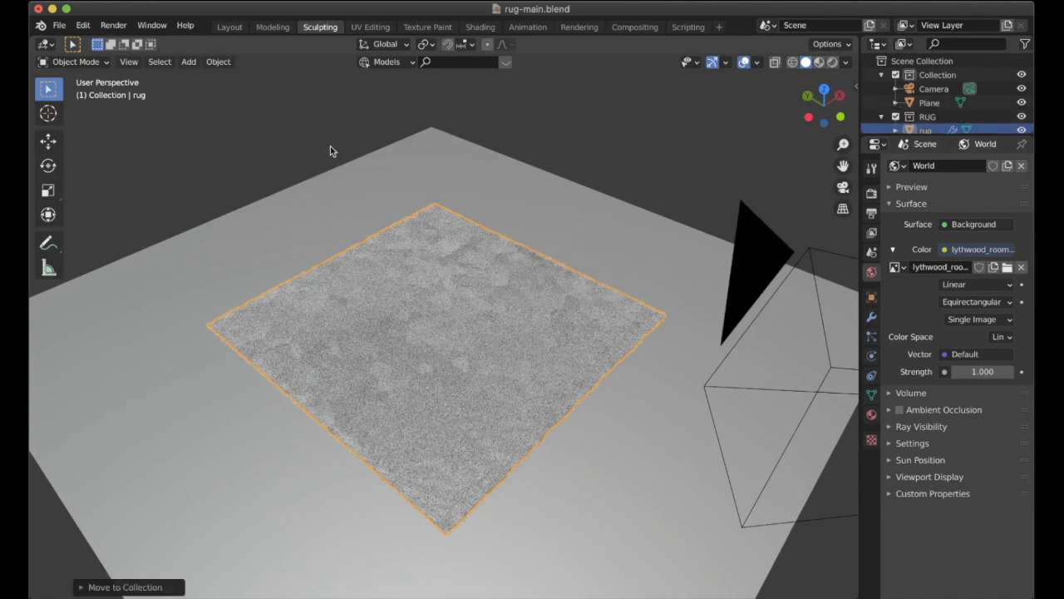
{"action": "left_click", "coordinate": [60, 26]}
{"action": "mouse_move", "coordinate": [128, 265]}
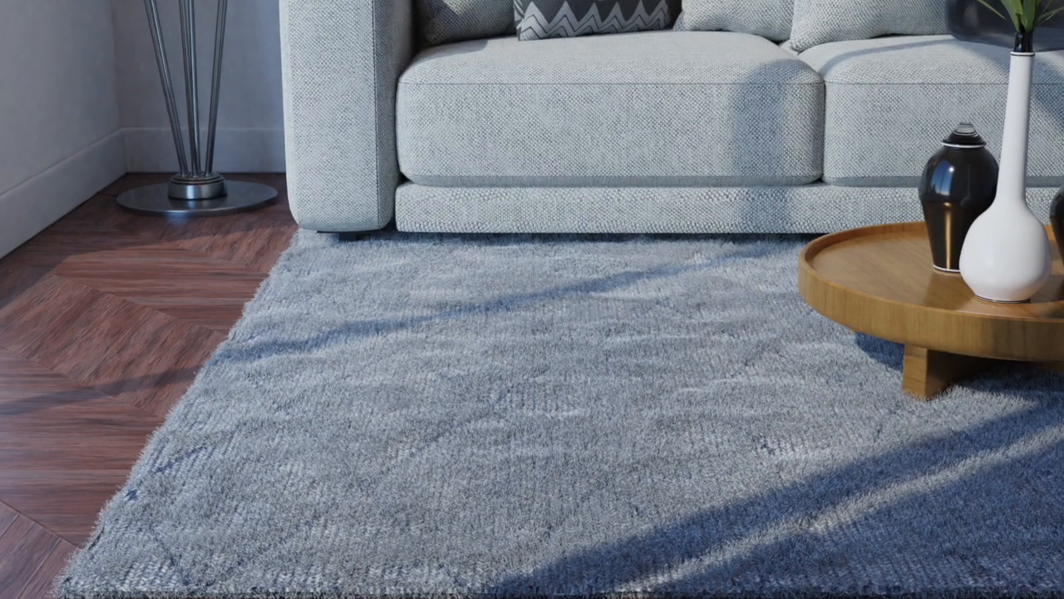